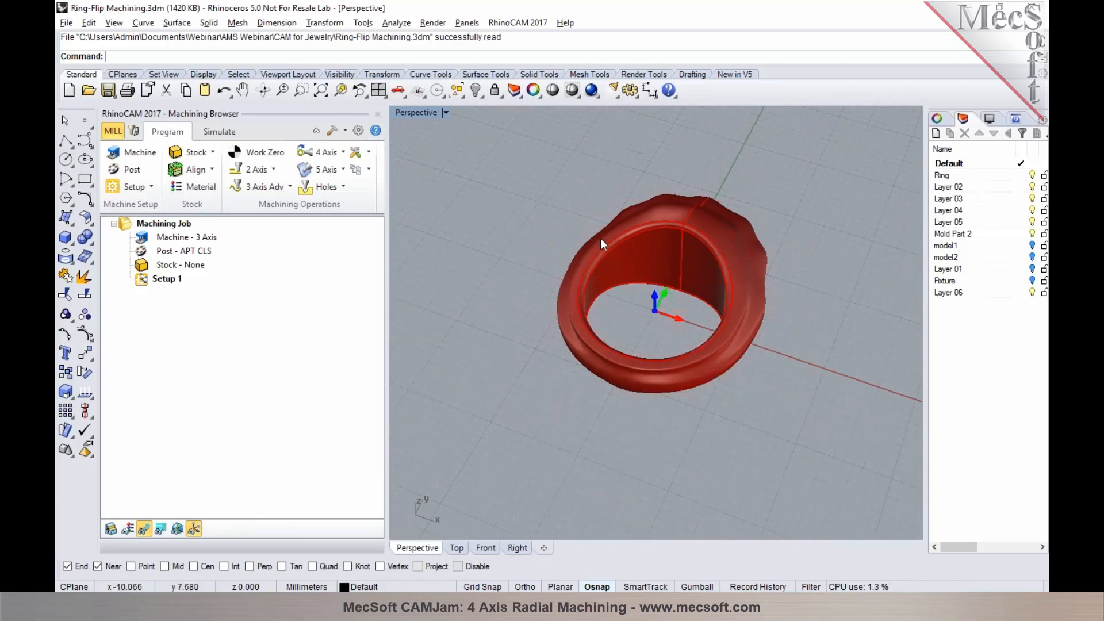
# Show the Fixture layer and examine how the flip fixture surrounds the ring
pyautogui.click(1045, 230)
pyautogui.click(1032, 281)
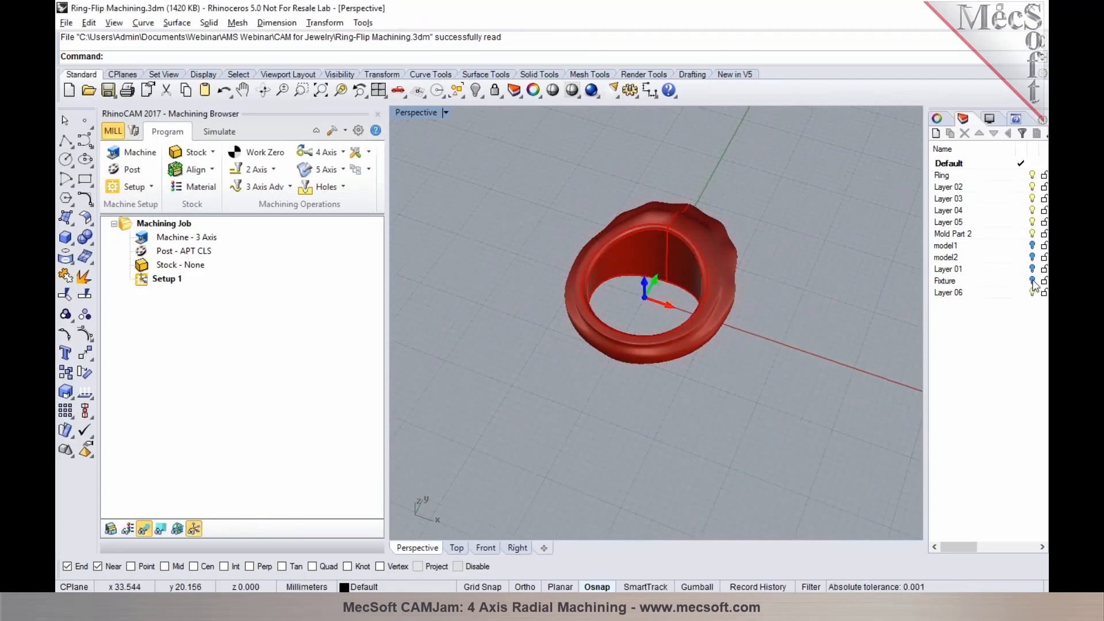
pyautogui.scroll(-3, 533, 290)
pyautogui.moveTo(535, 290); pyautogui.dragTo(571, 325, button='right')
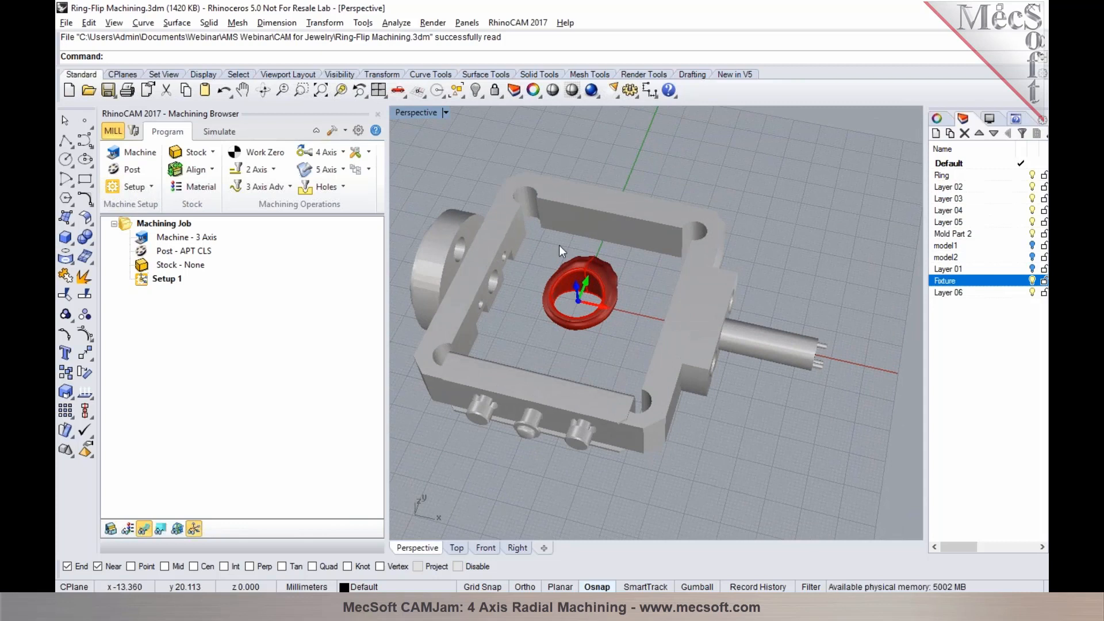
pyautogui.scroll(2, 559, 245)
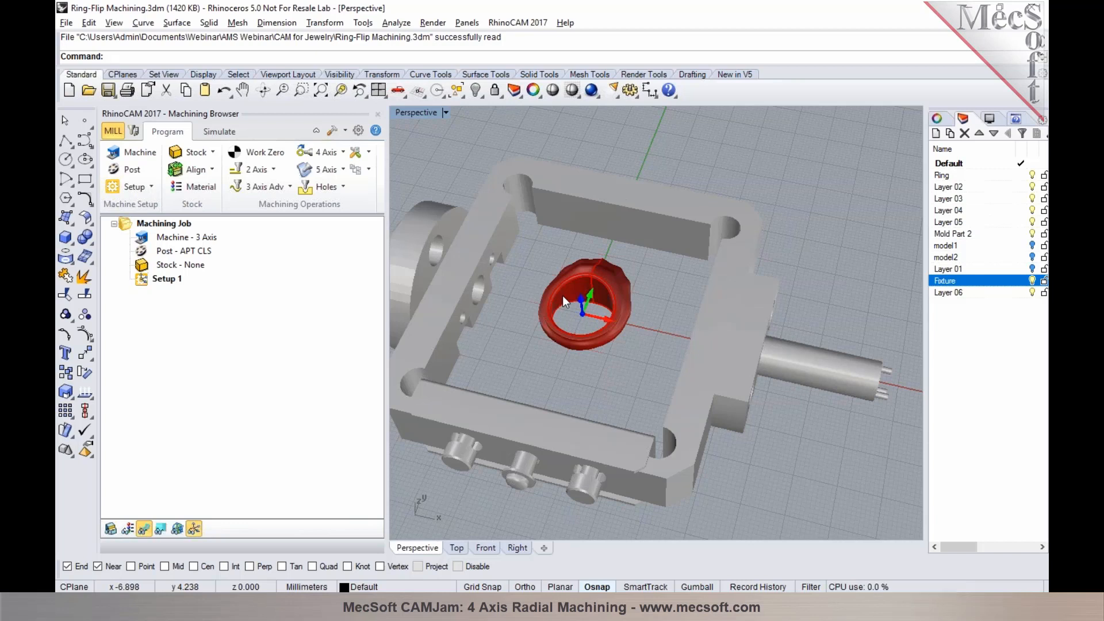
# Hide the Fixture layer and turn on the model1 layer inside the ring
pyautogui.click(1032, 281)
pyautogui.click(1032, 246)
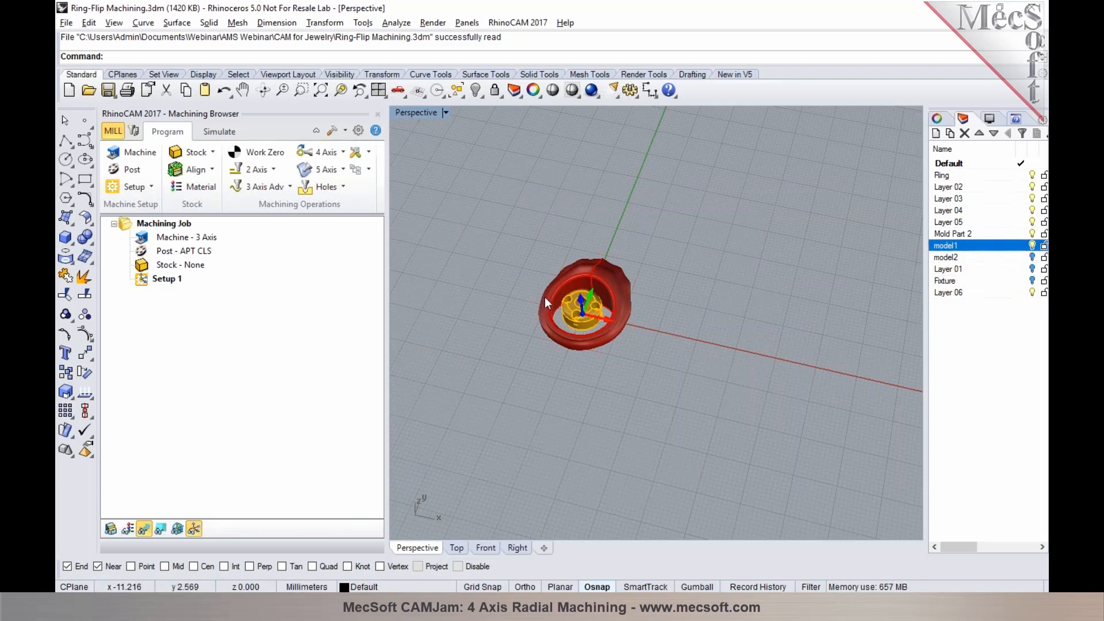
pyautogui.scroll(3, 544, 296)
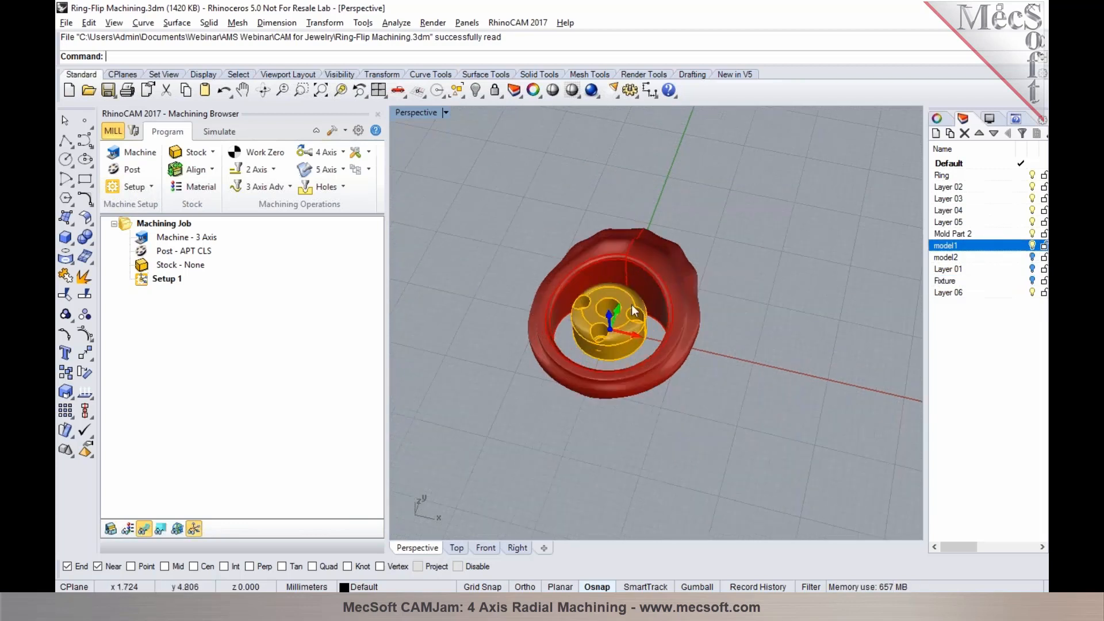
# Show the Fixture layer again and compare the pins at the fixture's shaft end with the holes in the model1 part
pyautogui.click(1032, 282)
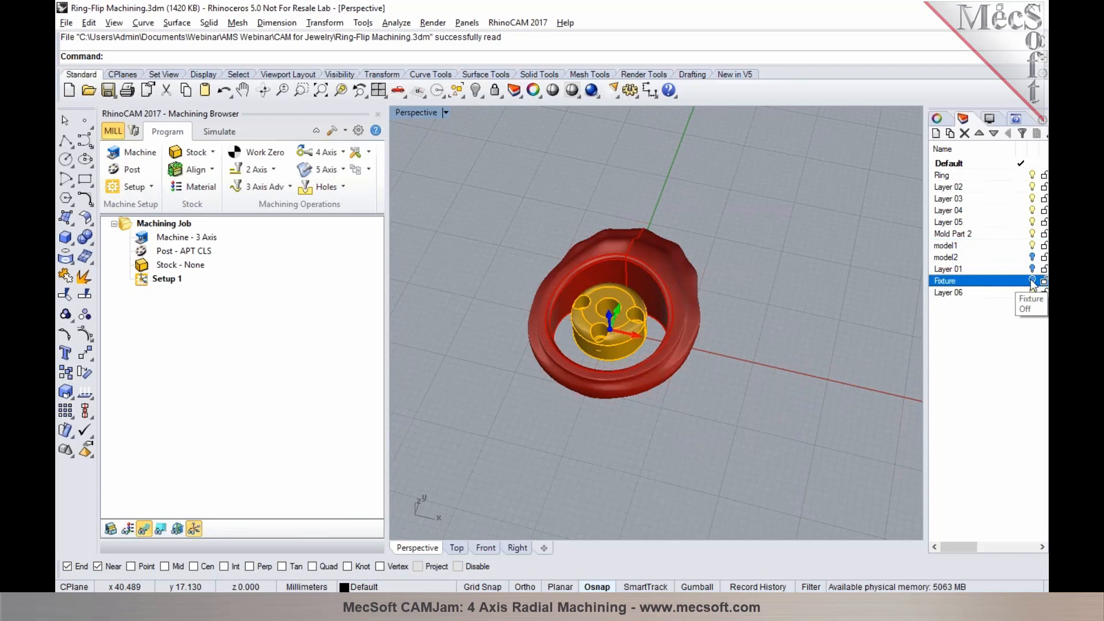
pyautogui.scroll(-2, 575, 295)
pyautogui.scroll(-3, 575, 294)
pyautogui.moveTo(675, 344); pyautogui.dragTo(675, 228, button='right')
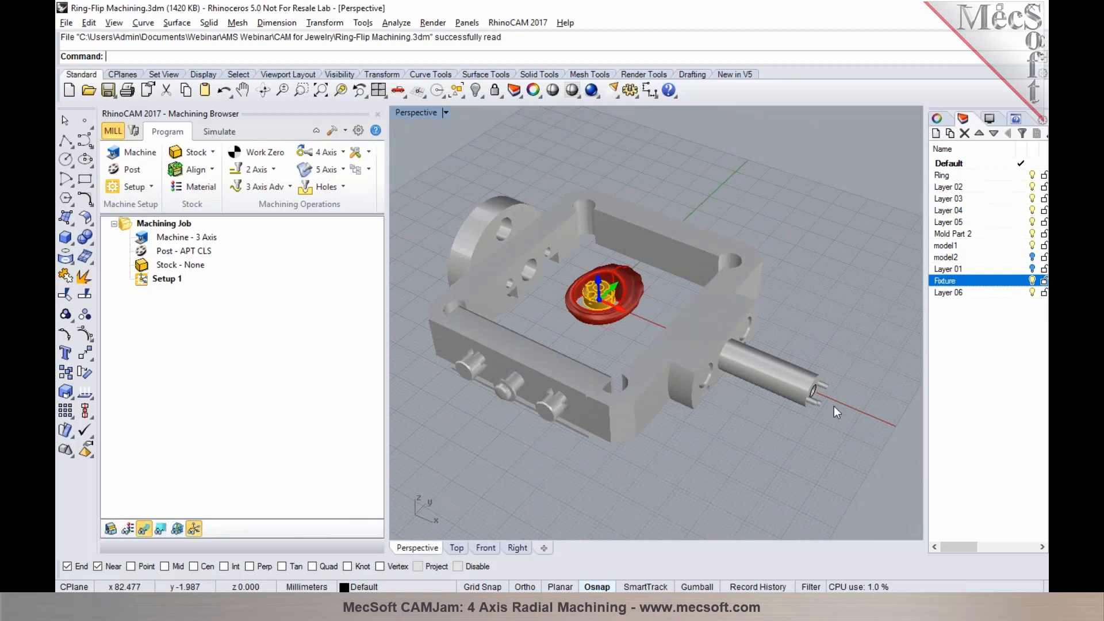
pyautogui.scroll(5, 834, 406)
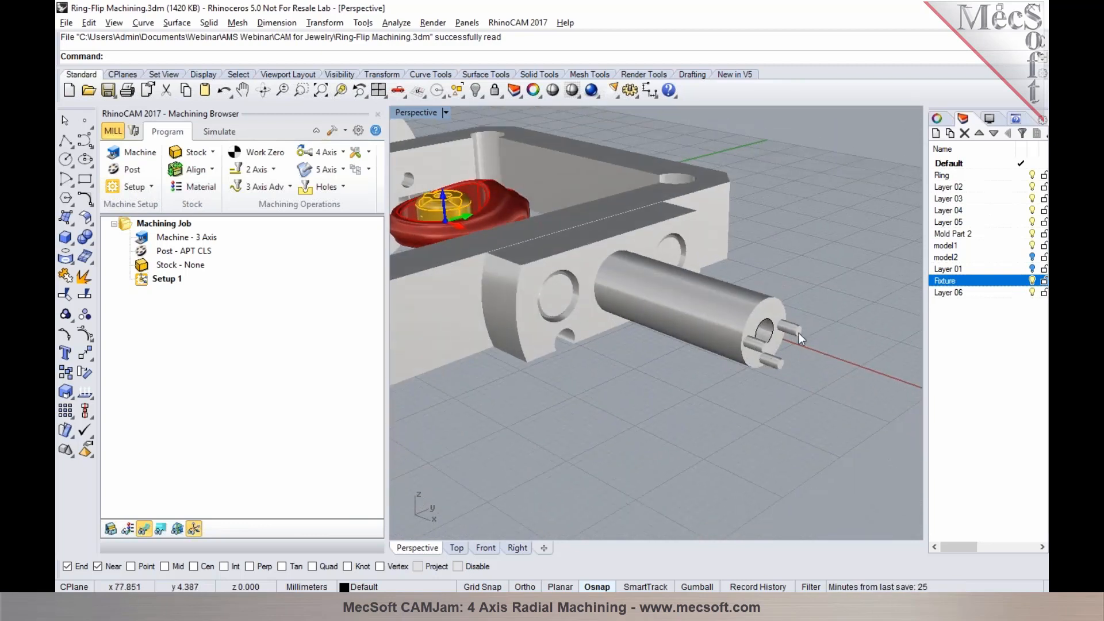
pyautogui.scroll(-5, 784, 422)
pyautogui.moveTo(613, 369); pyautogui.dragTo(639, 426, button='right')
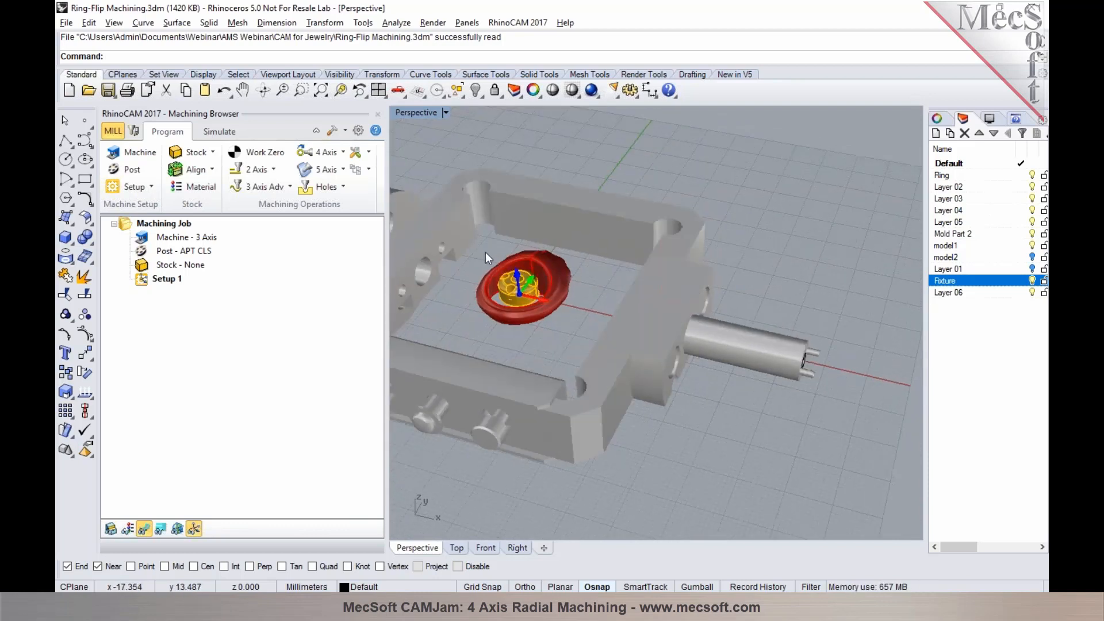
pyautogui.scroll(8, 495, 256)
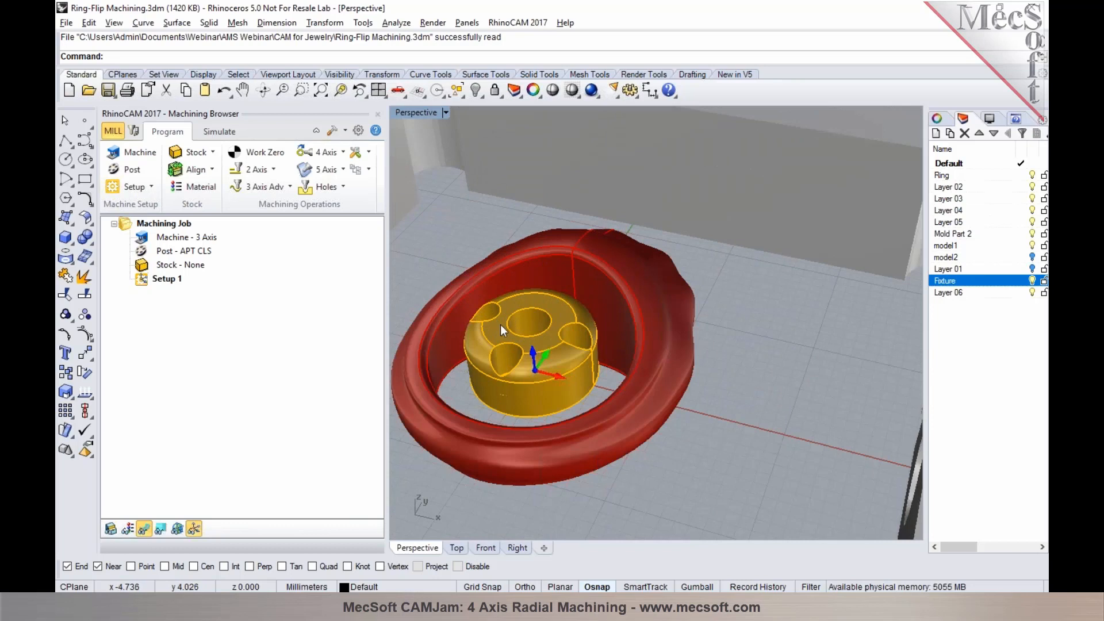
pyautogui.scroll(-3, 519, 300)
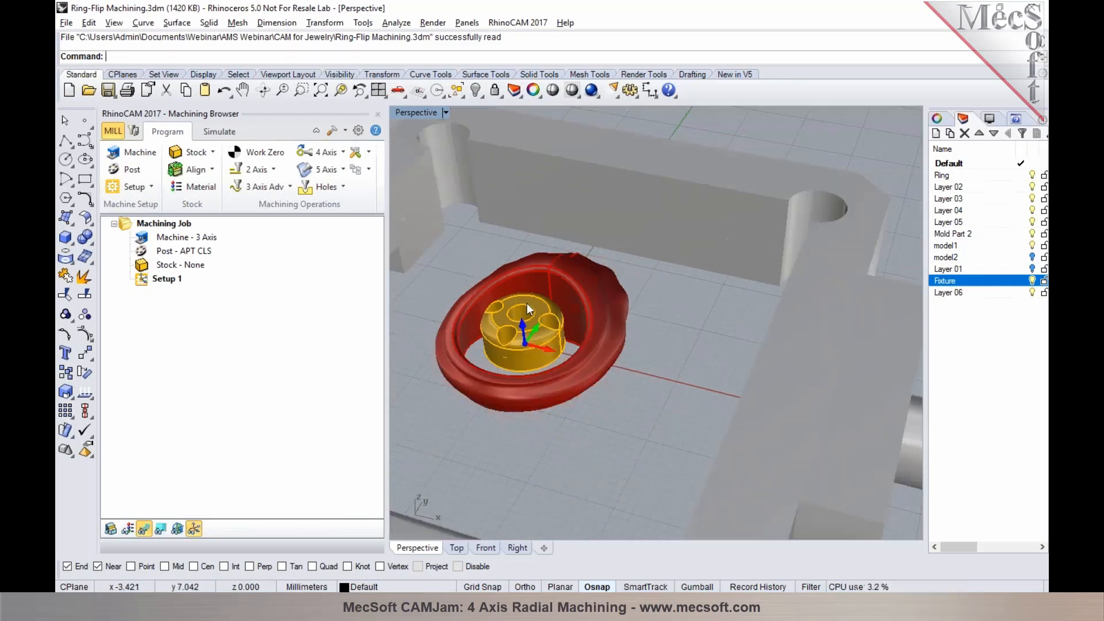
pyautogui.scroll(-3, 483, 296)
pyautogui.moveTo(560, 353); pyautogui.dragTo(833, 447, button='right')
pyautogui.moveTo(681, 411); pyautogui.dragTo(765, 477, button='right')
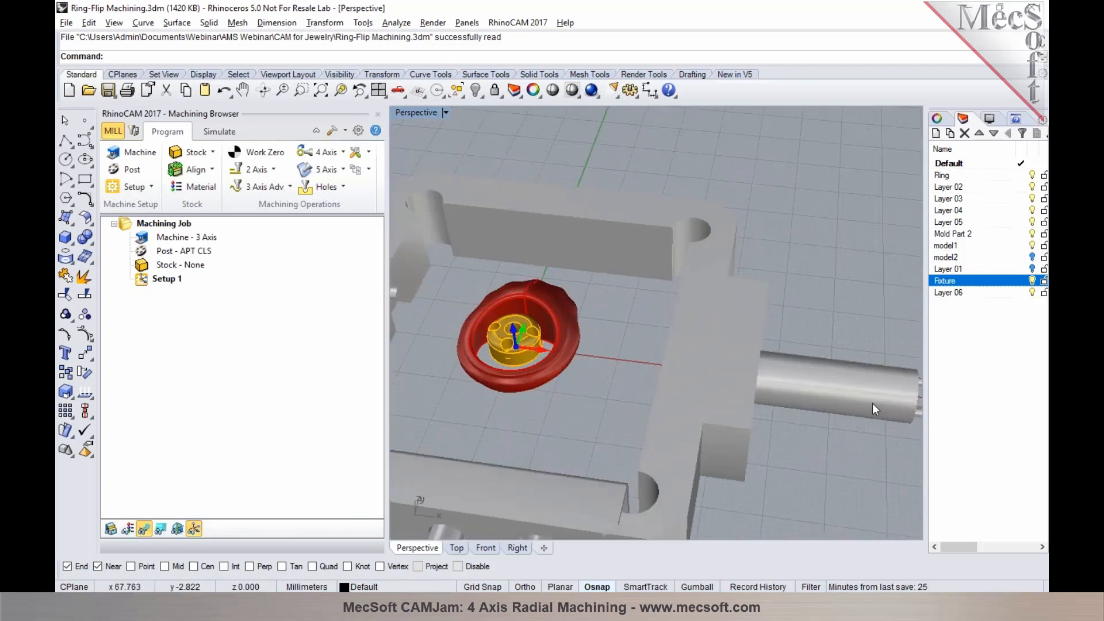
# Toggle the Fixture layer off and back on, and examine the fixture from its shaft end
pyautogui.click(1032, 280)
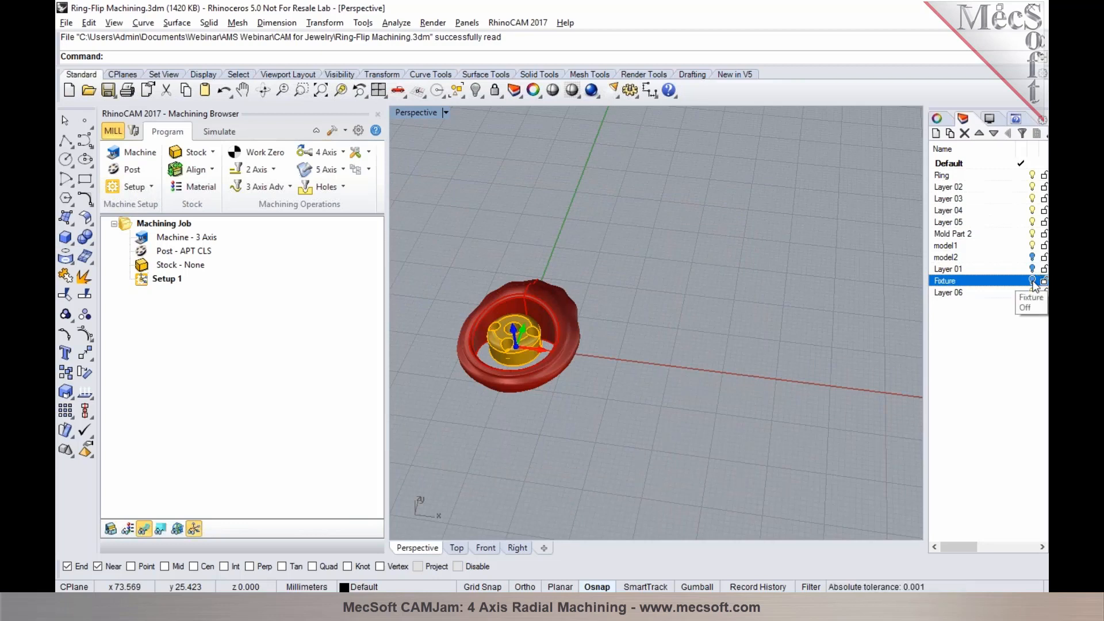
pyautogui.click(1033, 281)
pyautogui.scroll(-6, 573, 293)
pyautogui.moveTo(573, 293); pyautogui.dragTo(512, 247, button='right')
pyautogui.scroll(4, 648, 315)
pyautogui.scroll(3, 863, 381)
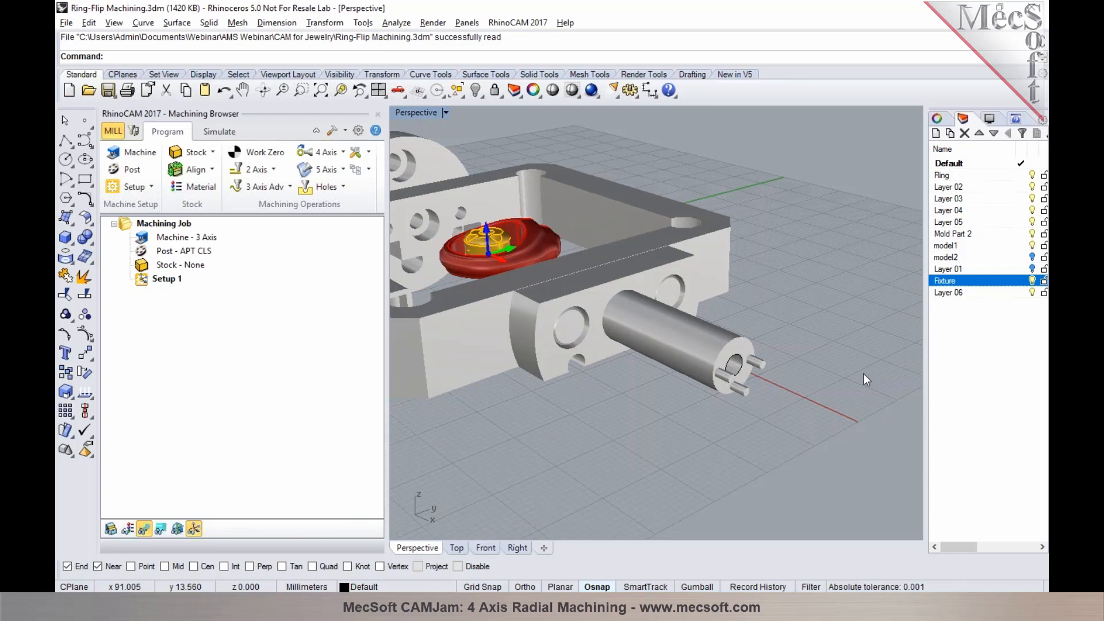
# Hide the Fixture layer, switch to the Top view and turn on Layer 01
pyautogui.click(1033, 281)
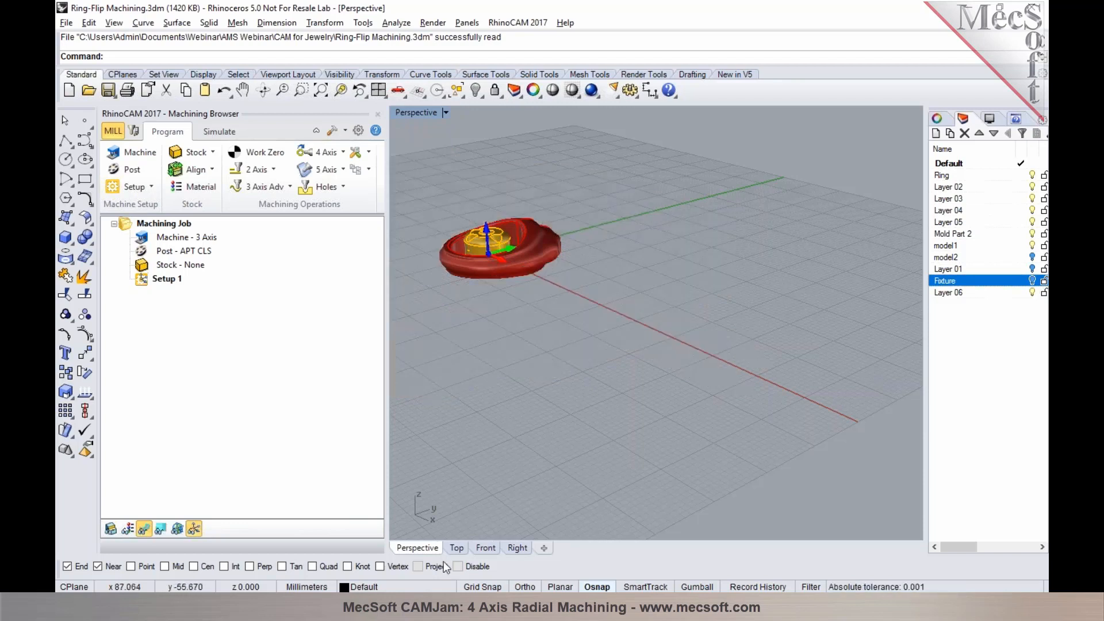
pyautogui.click(456, 548)
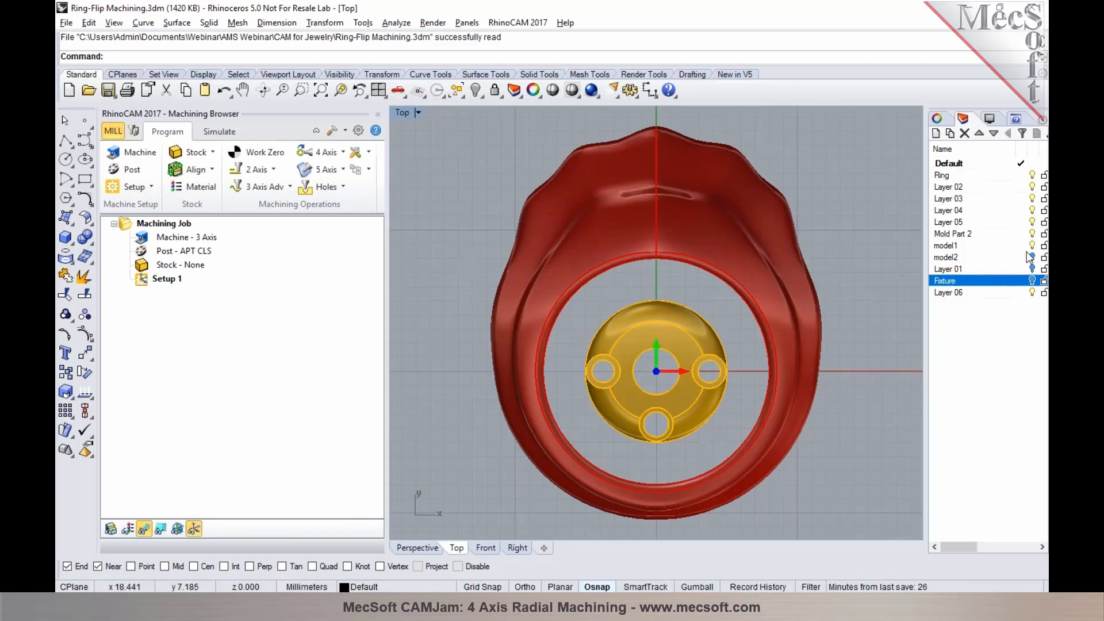
pyautogui.scroll(-4, 595, 300)
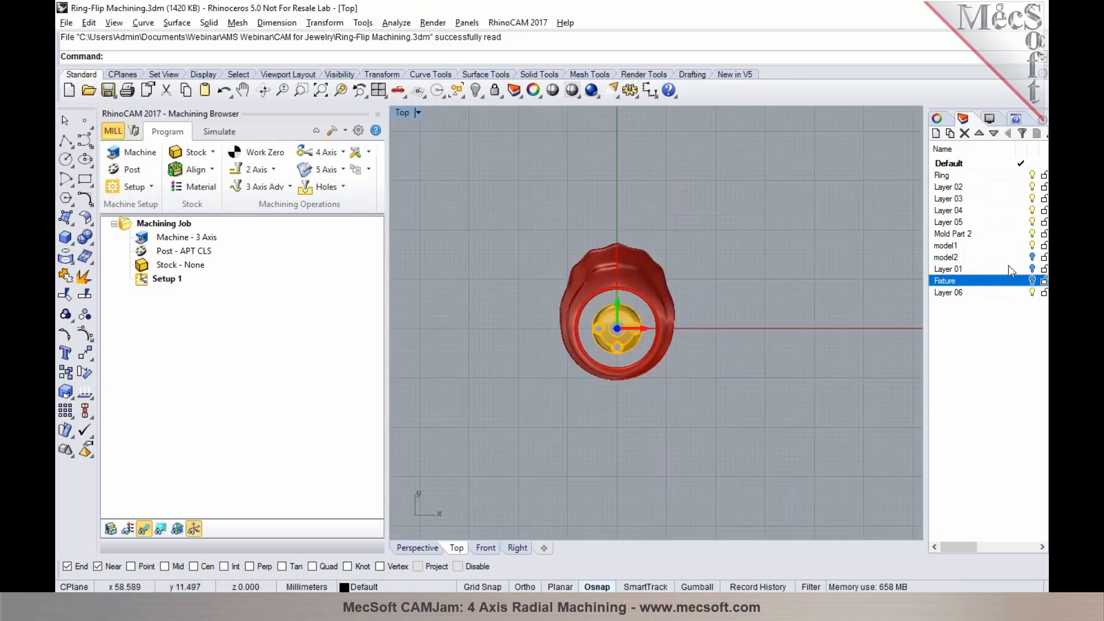
pyautogui.click(1012, 269)
pyautogui.click(1032, 268)
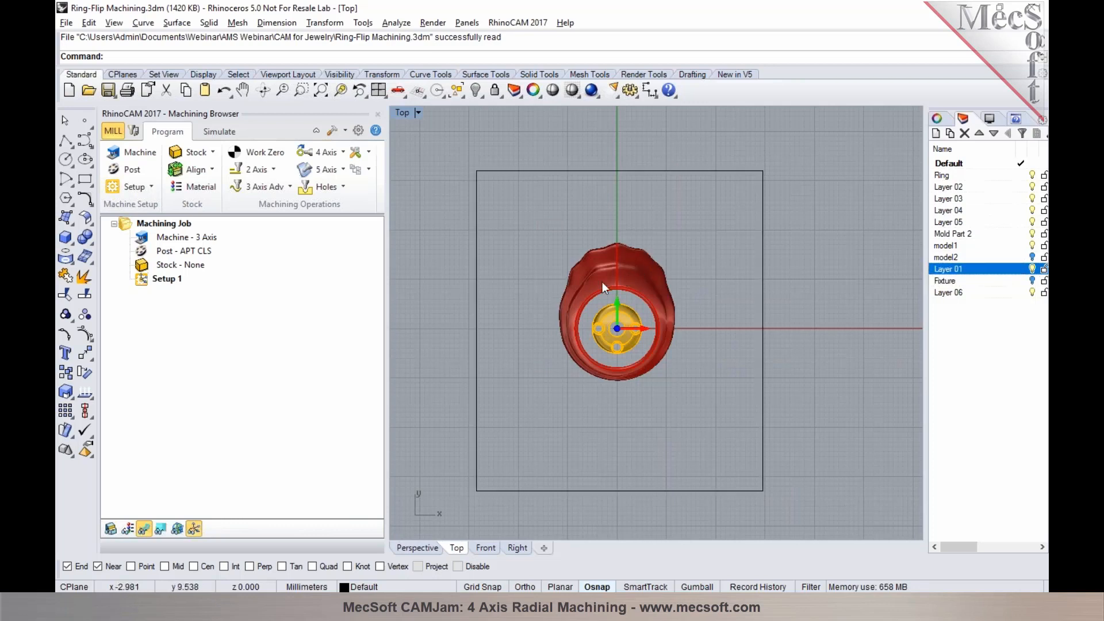
pyautogui.scroll(2, 602, 281)
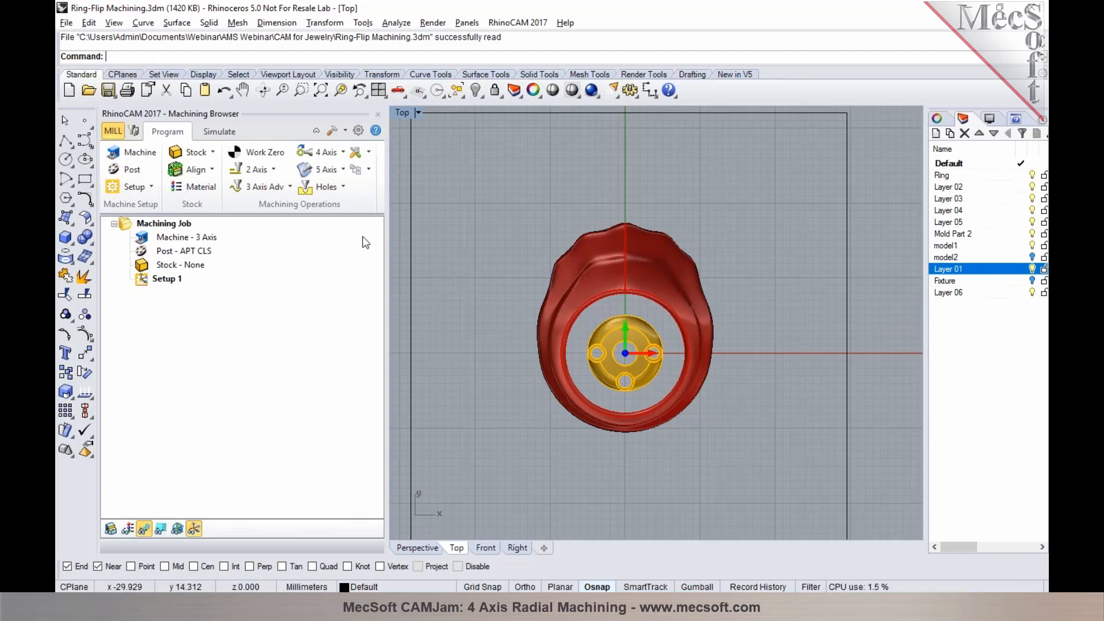
# Turn on Grid Snap and draw a rectangle about 36 by 42 mm around the ring
pyautogui.click(84, 180)
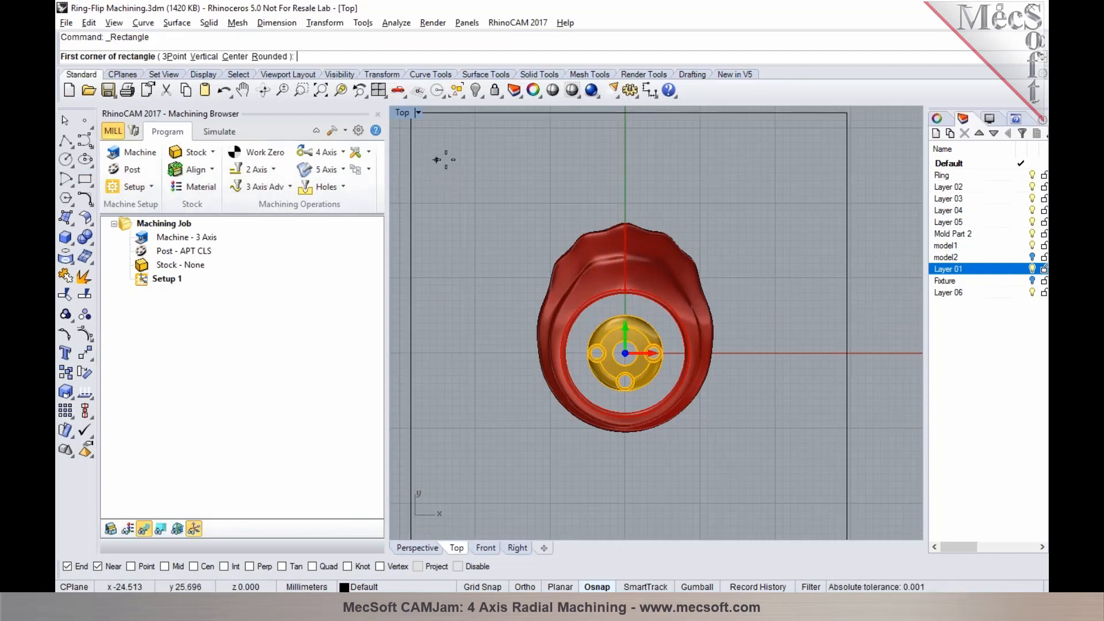
pyautogui.click(477, 586)
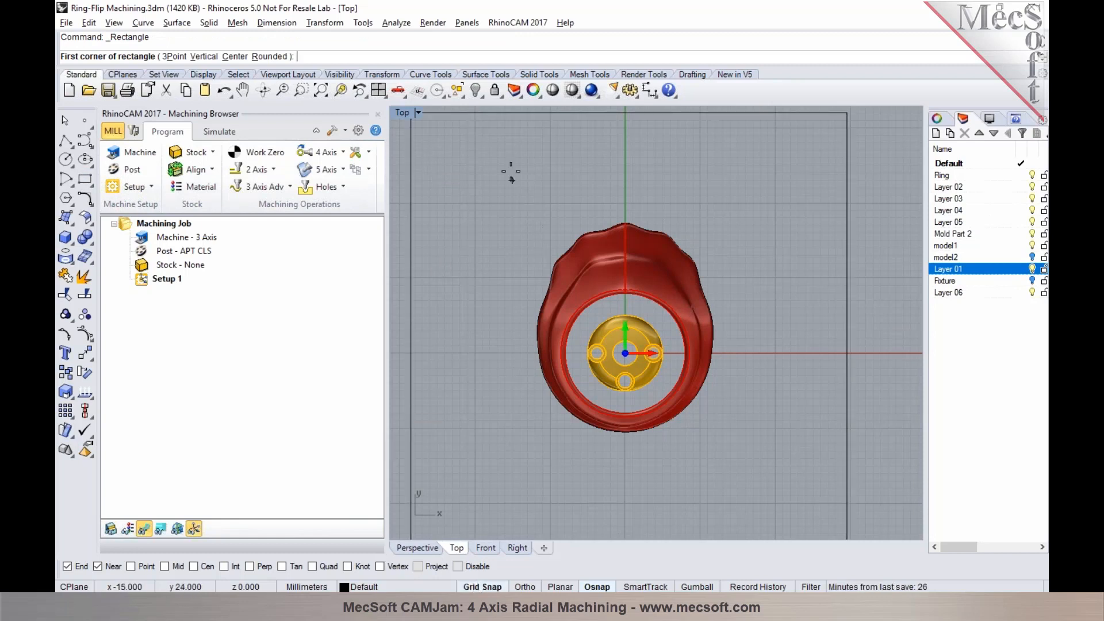
pyautogui.click(489, 165)
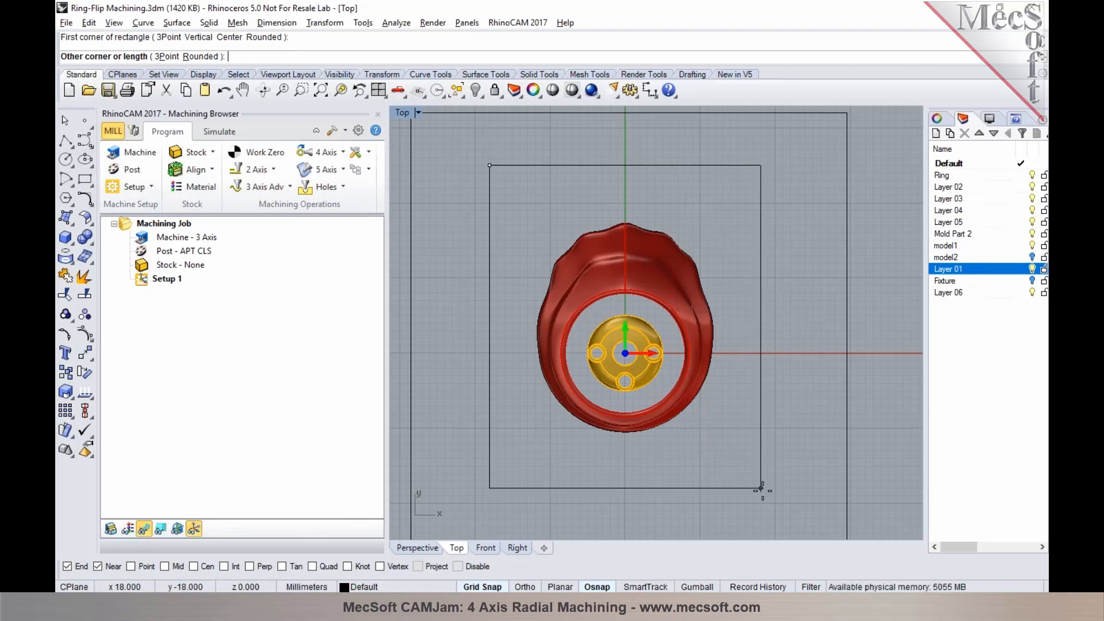
pyautogui.click(761, 481)
pyautogui.scroll(1, 668, 325)
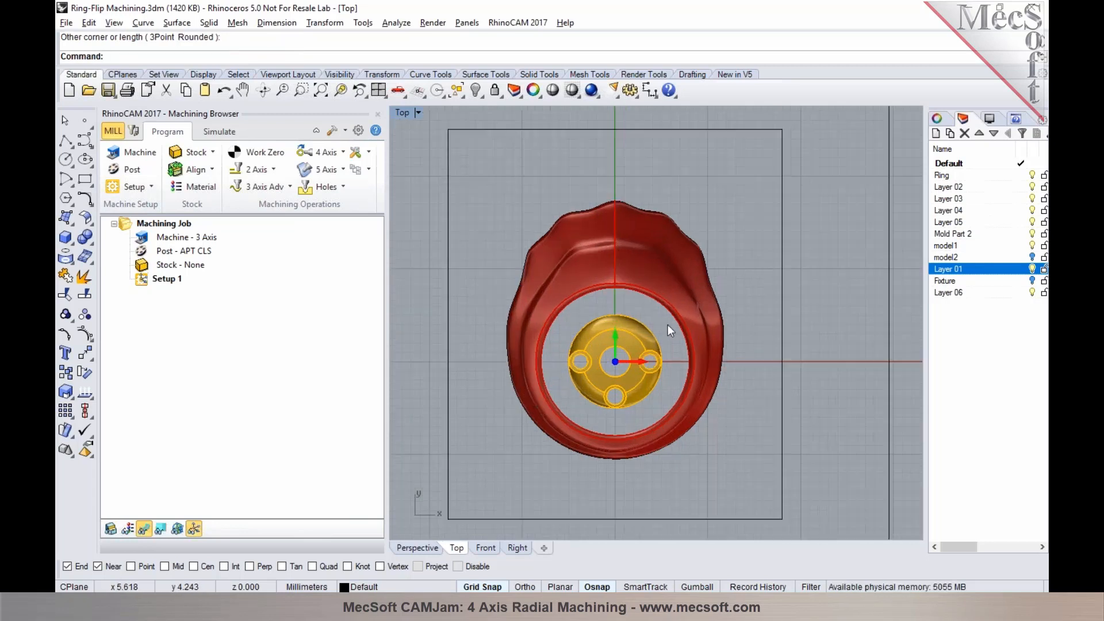
# Disable object snaps and draw a thin rectangle about 19 by 2 mm along the positive X axis, from the centre part past the ring
pyautogui.click(85, 179)
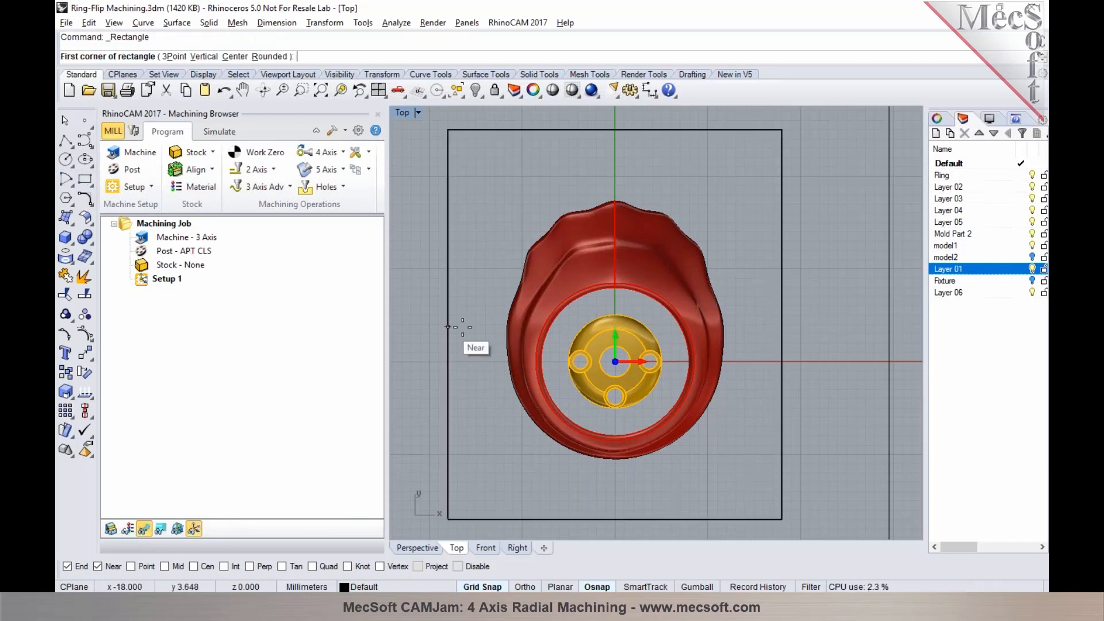
pyautogui.scroll(1, 459, 323)
pyautogui.click(482, 569)
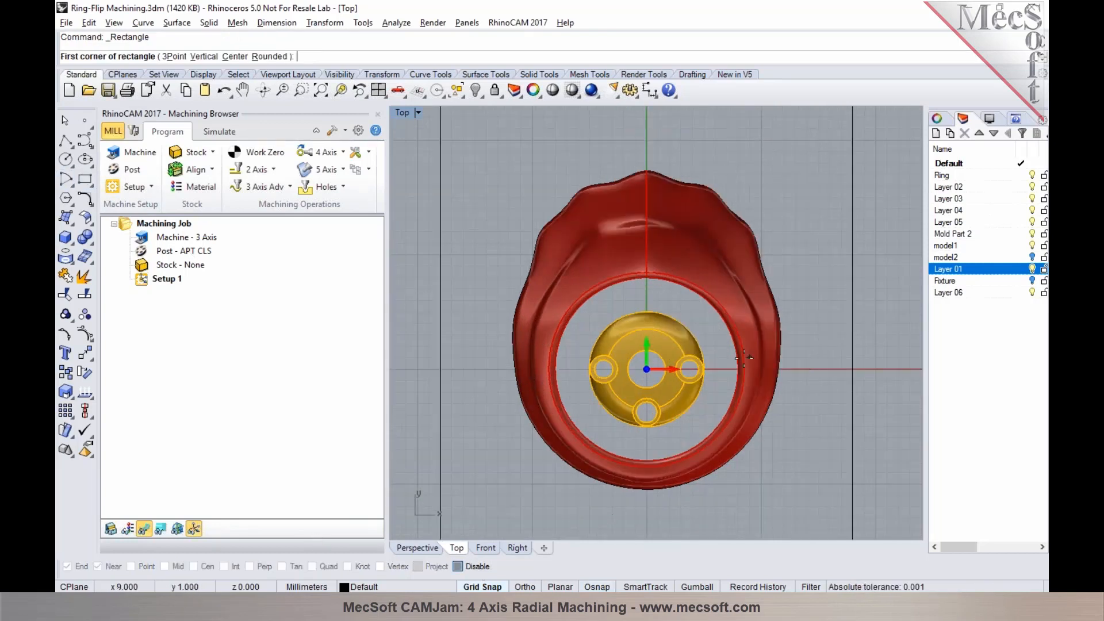
pyautogui.click(704, 358)
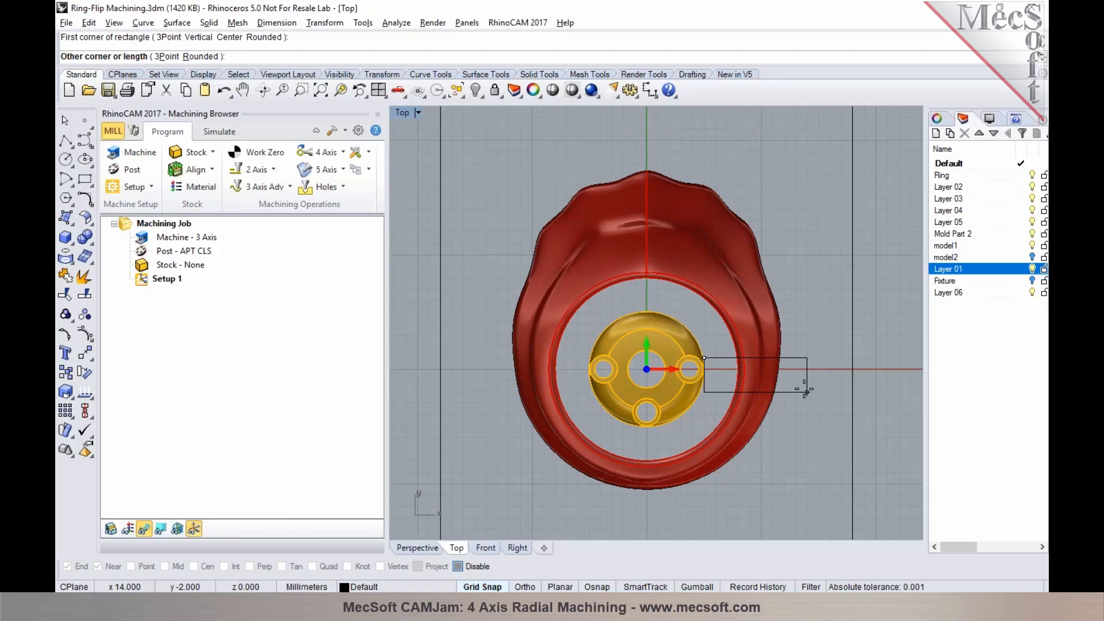
pyautogui.scroll(-3, 830, 381)
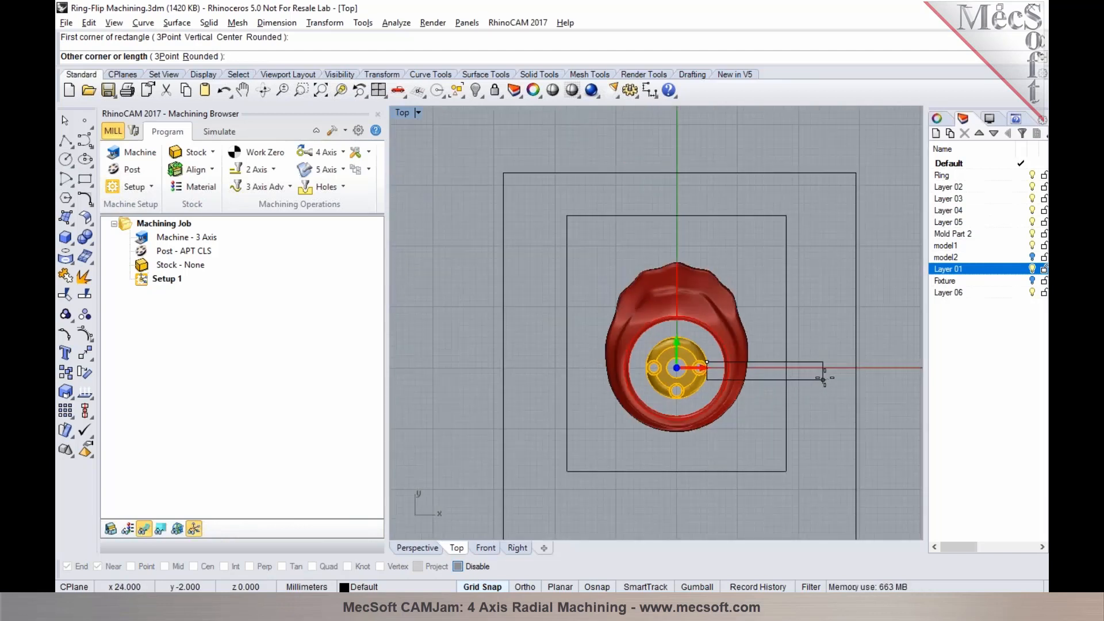
pyautogui.click(822, 374)
# Polar-array the thin rectangle about the origin with 4 items over a 360-degree fill angle
pyautogui.click(820, 374)
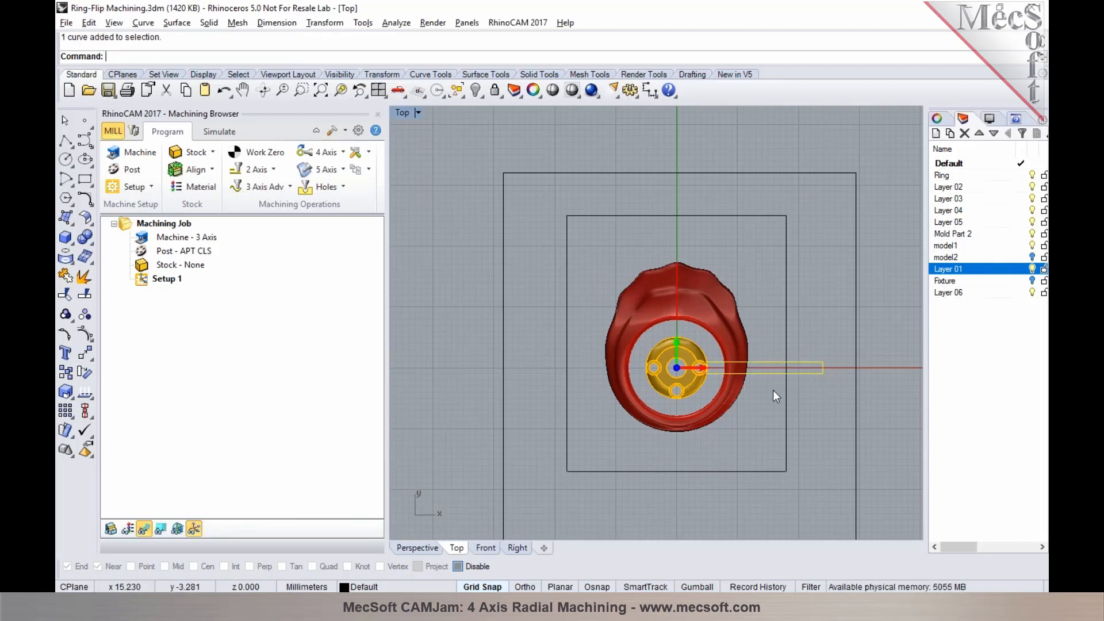
pyautogui.click(326, 23)
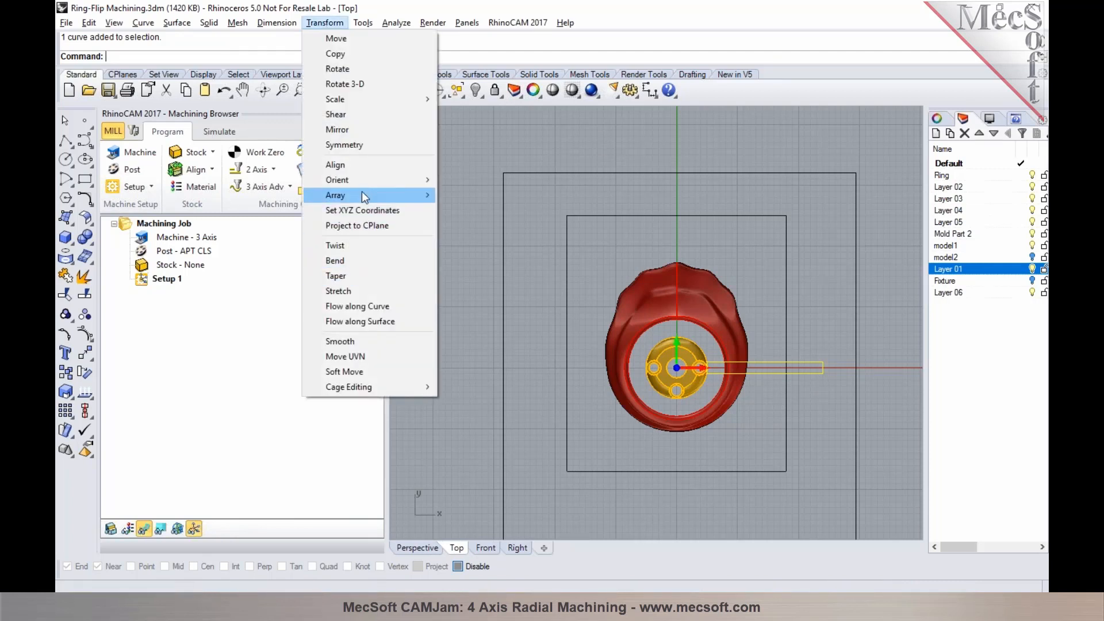
pyautogui.moveTo(361, 195)
pyautogui.click(467, 210)
pyautogui.write('0')
pyautogui.press('Return')
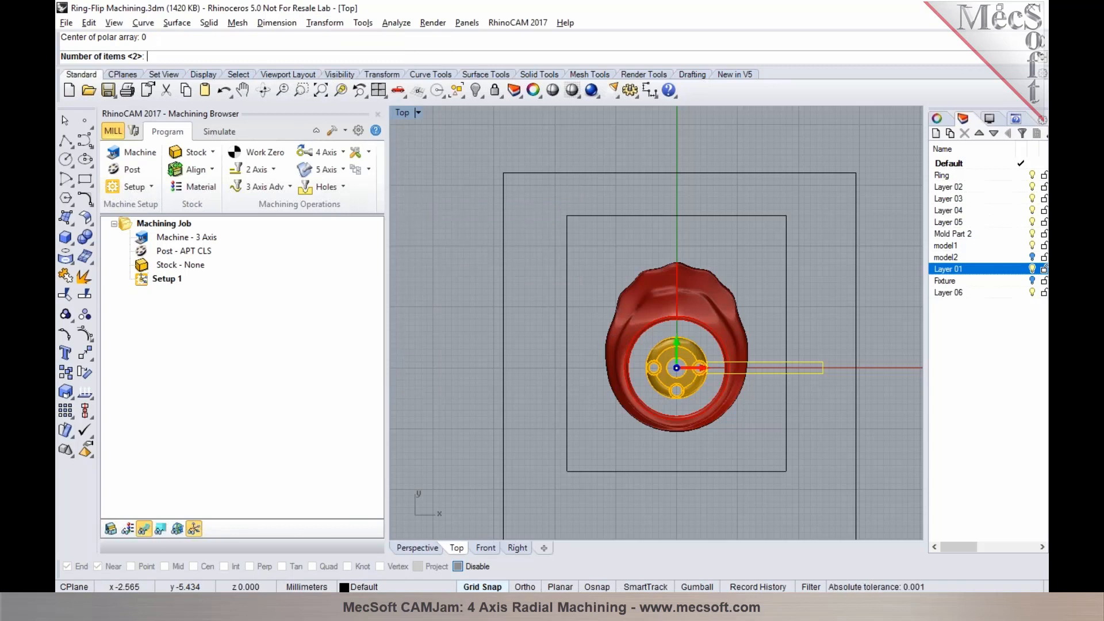
pyautogui.write('4')
pyautogui.press('Return')
pyautogui.press('Return')
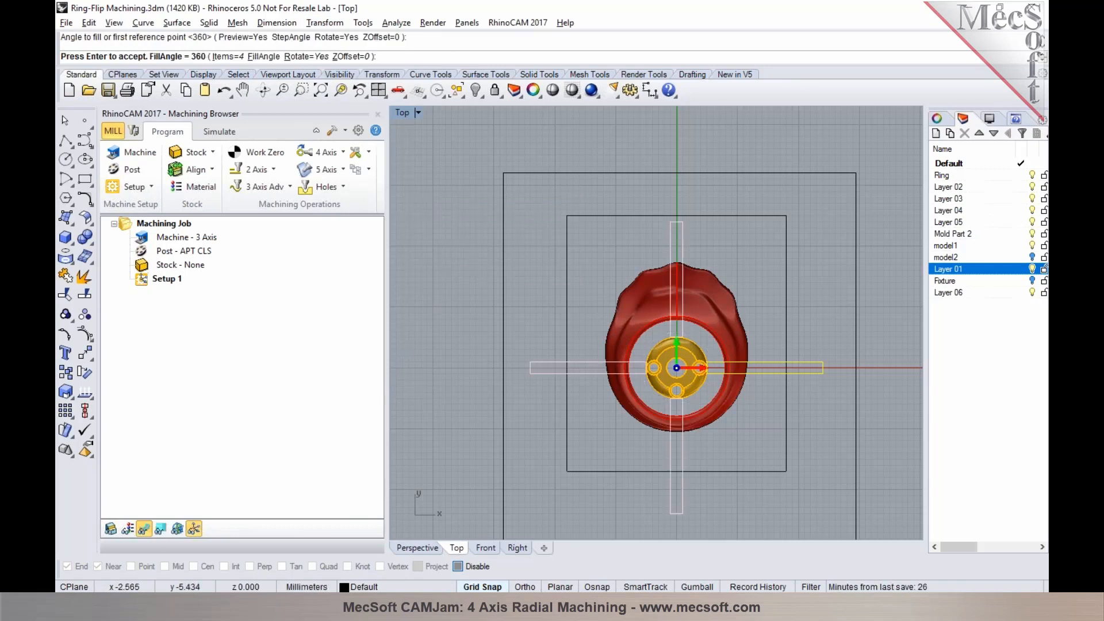
pyautogui.press('Return')
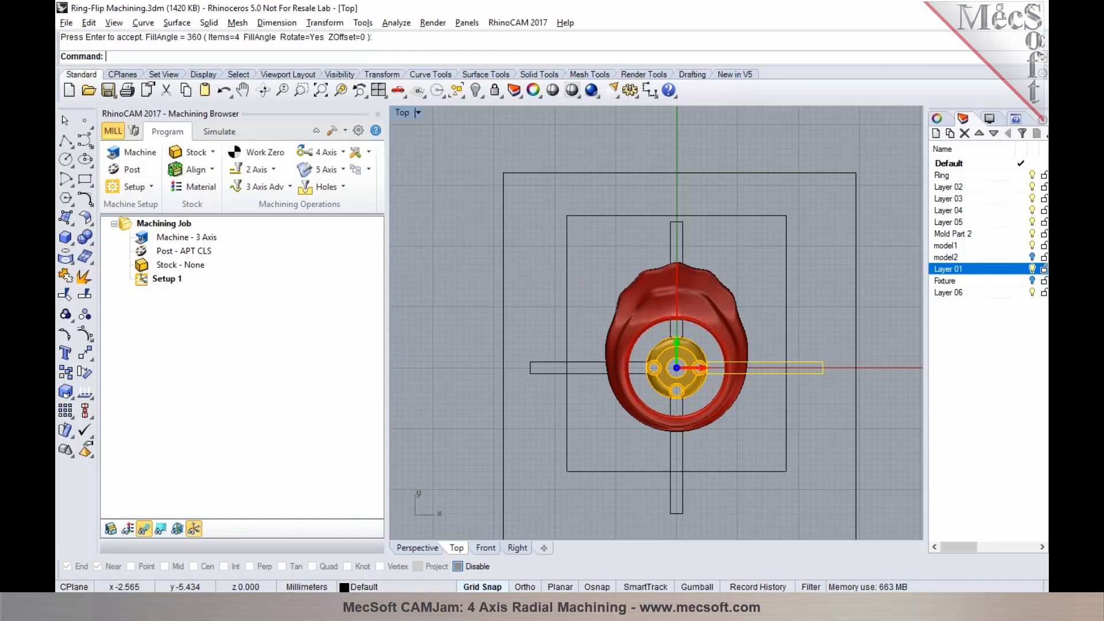
# Turn on the Gumball, lengthen the thin rectangle on the positive Y side along Y and shift it outward
pyautogui.click(683, 241)
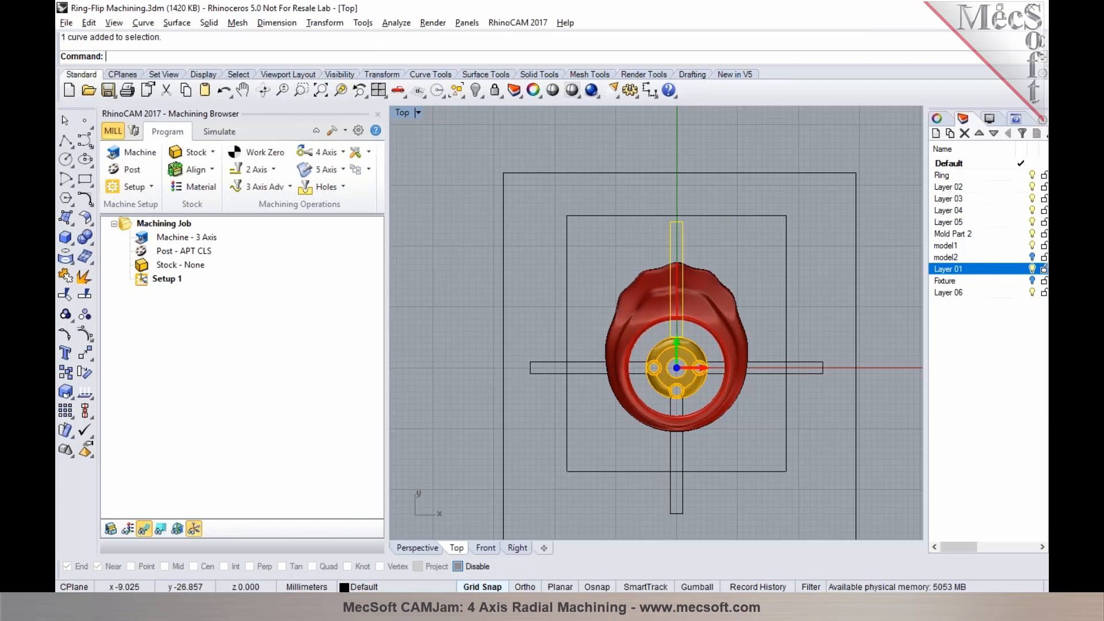
pyautogui.click(694, 587)
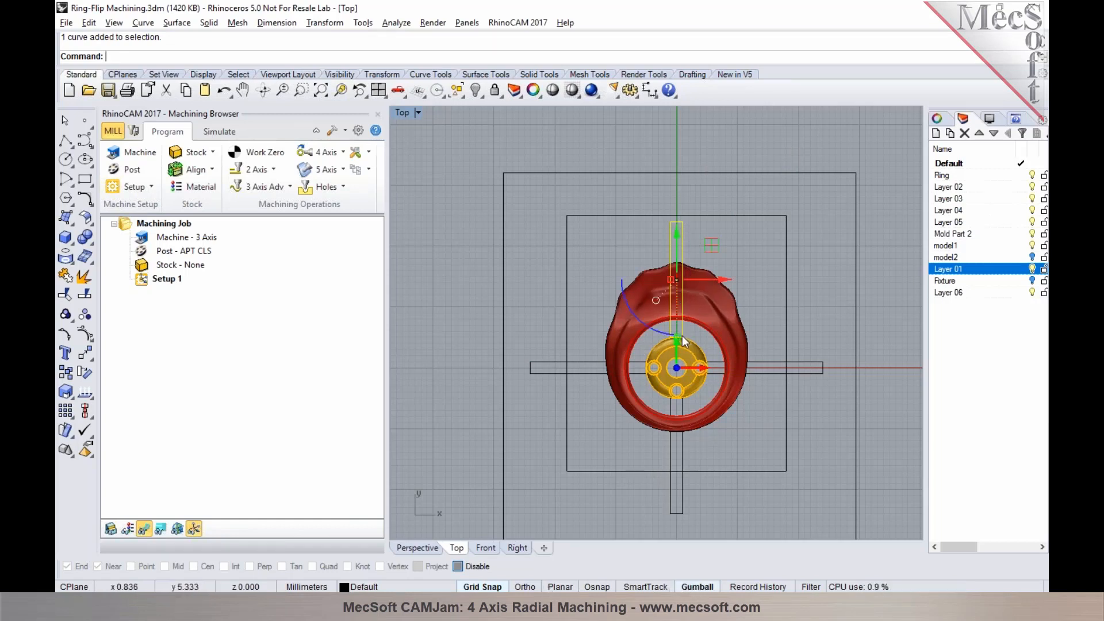
pyautogui.moveTo(675, 336); pyautogui.dragTo(678, 356)
pyautogui.moveTo(678, 230); pyautogui.dragTo(678, 213)
pyautogui.click(756, 258)
# Extrude the four thin rectangles around the ring straight upward as solid support bars, keeping the input curves
pyautogui.click(426, 548)
pyautogui.moveTo(444, 523); pyautogui.dragTo(571, 358, button='right')
pyautogui.click(565, 348)
pyautogui.keyDown('shift'); pyautogui.click(545, 282); pyautogui.keyUp('shift')
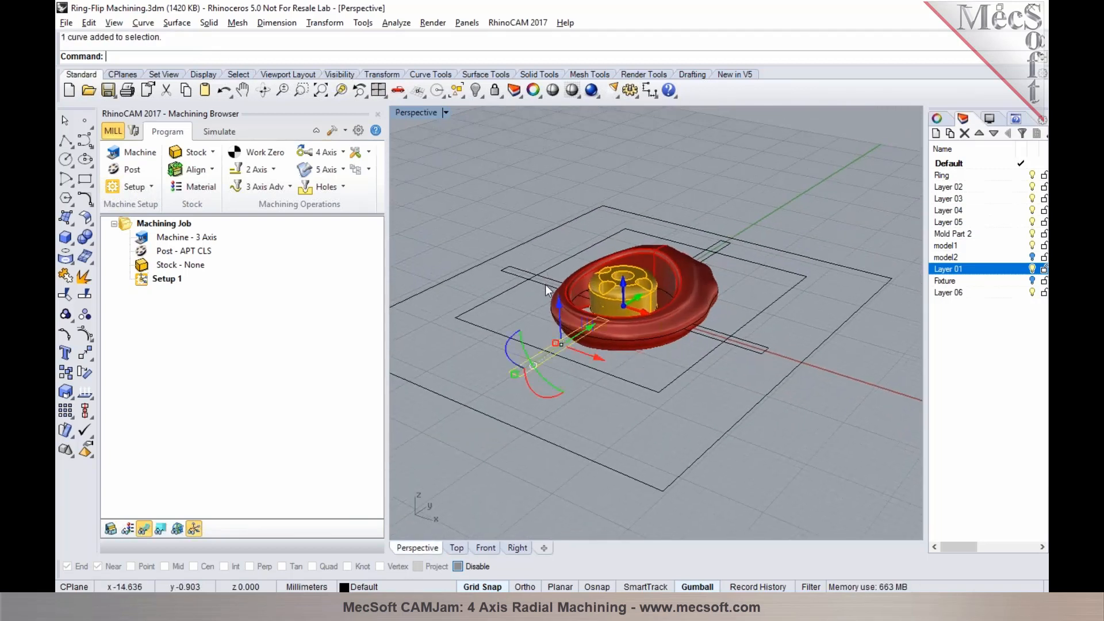
pyautogui.keyDown('shift'); pyautogui.click(721, 247); pyautogui.keyUp('shift')
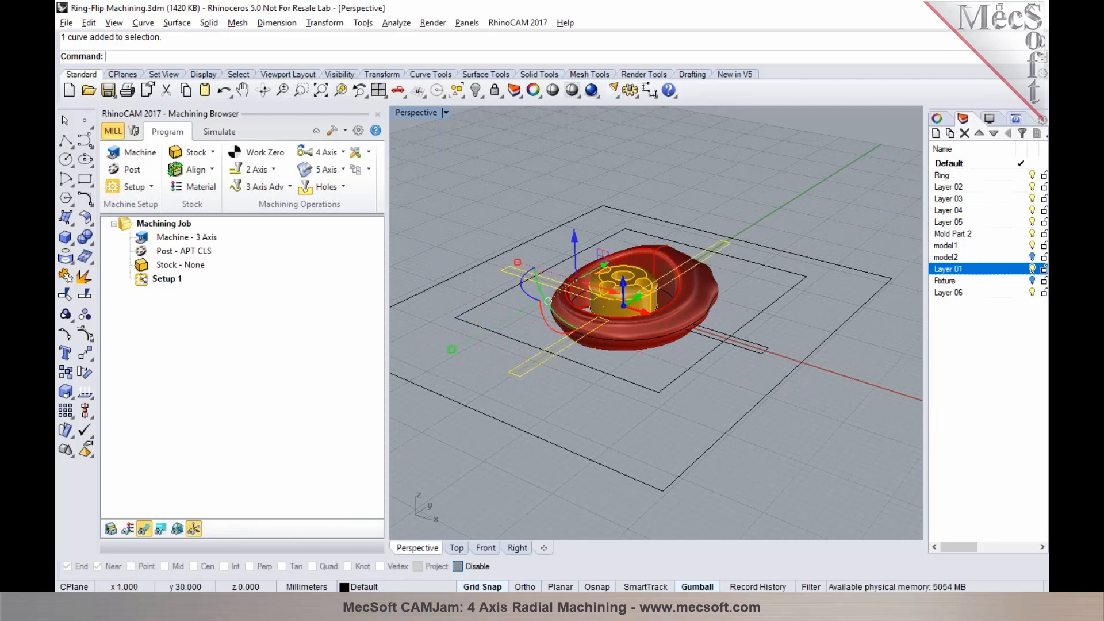
pyautogui.keyDown('shift'); pyautogui.click(758, 343); pyautogui.keyUp('shift')
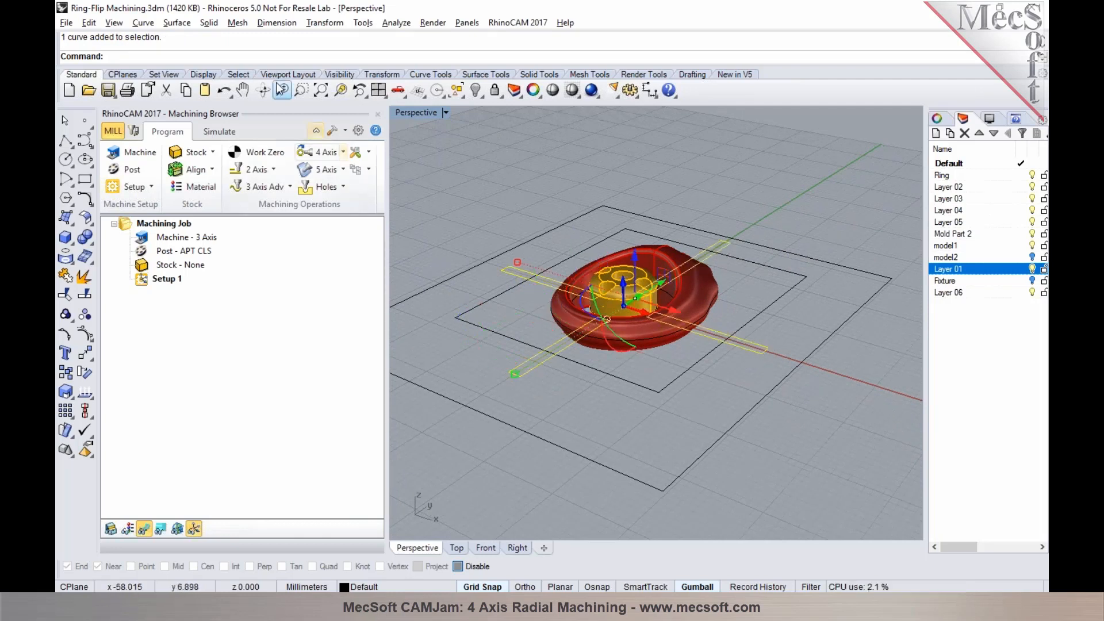
pyautogui.click(209, 22)
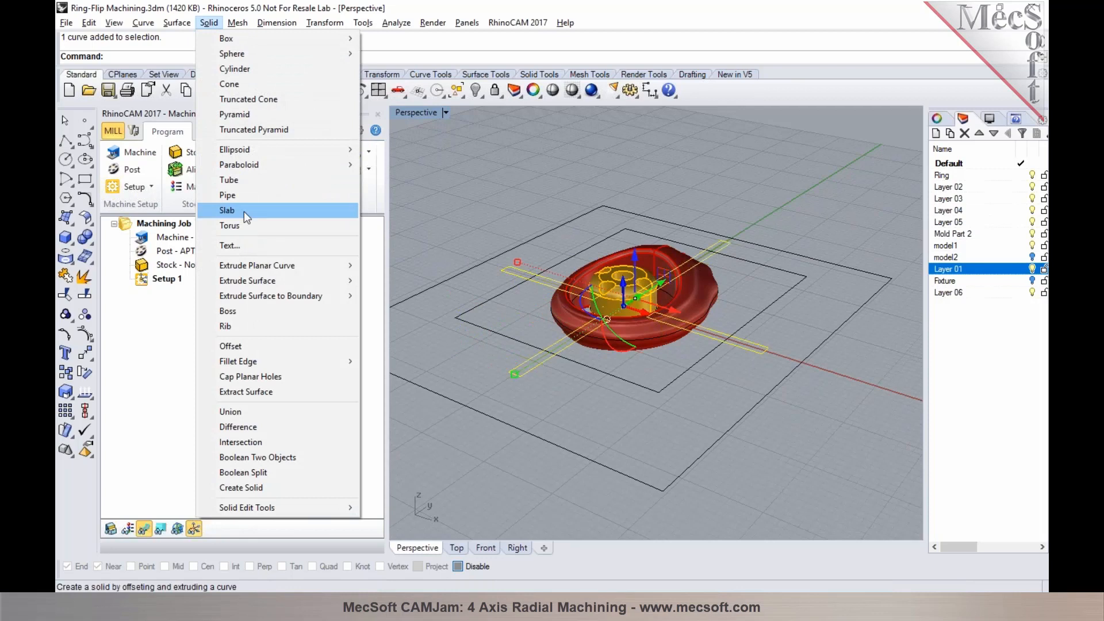
pyautogui.moveTo(264, 266)
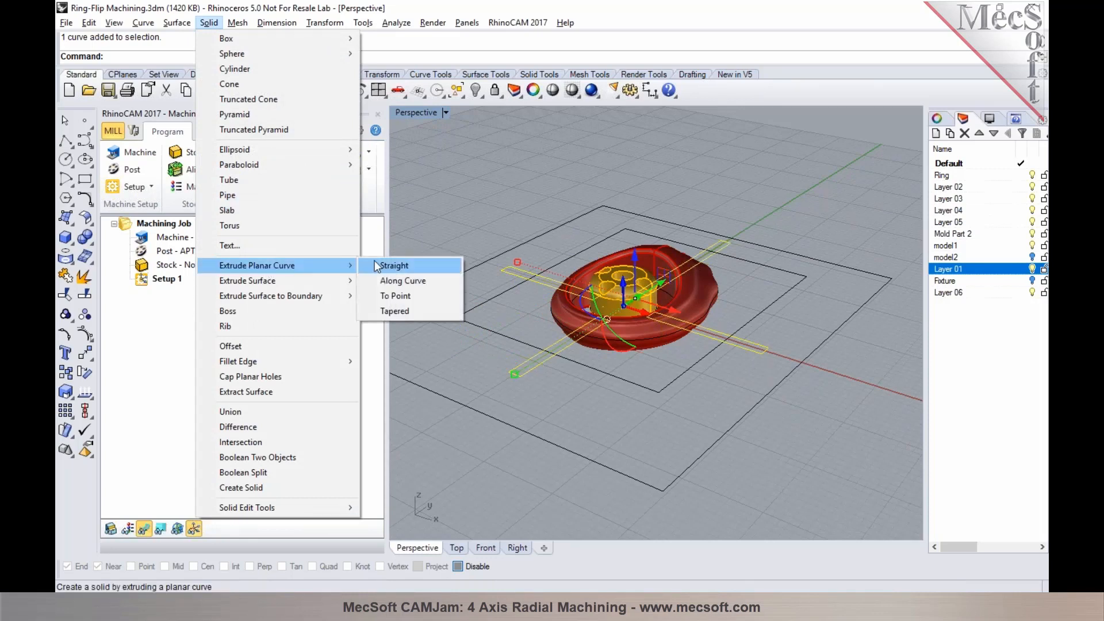
pyautogui.click(377, 263)
pyautogui.scroll(4, 765, 322)
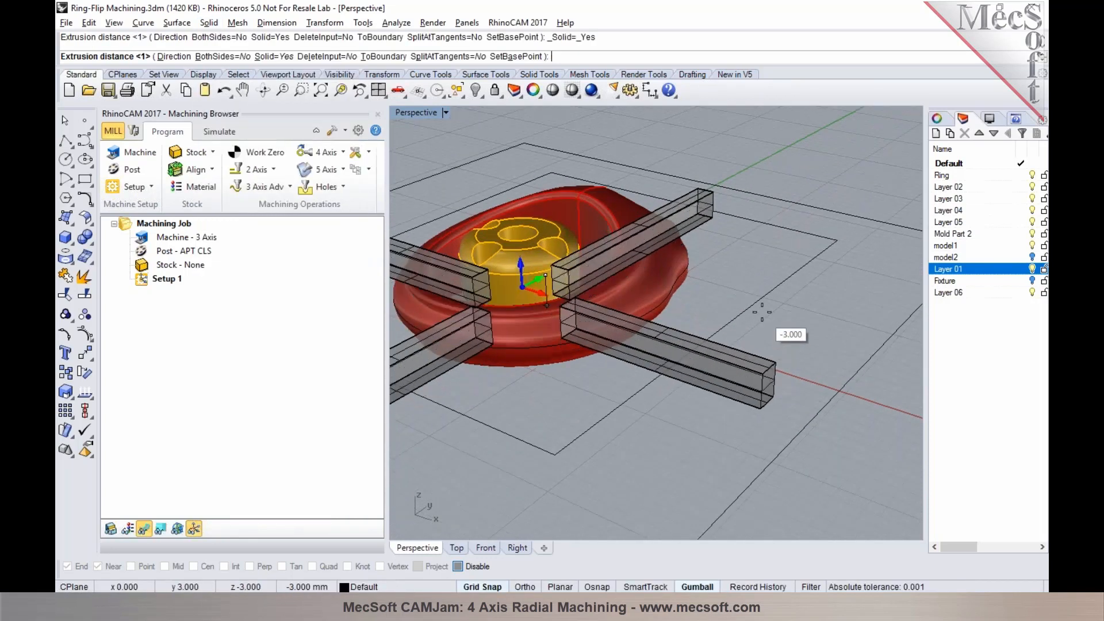
pyautogui.click(762, 274)
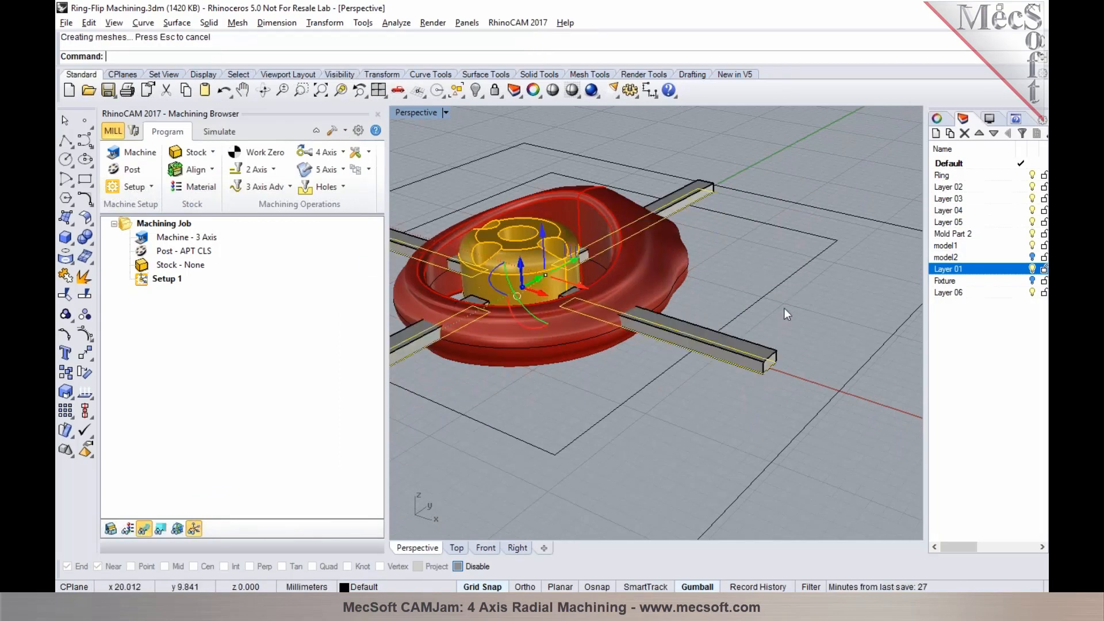
# Inspect the support bars from above and in perspective, briefly showing the Fixture layer for comparison
pyautogui.scroll(-5, 805, 349)
pyautogui.moveTo(651, 361); pyautogui.dragTo(665, 404, button='right')
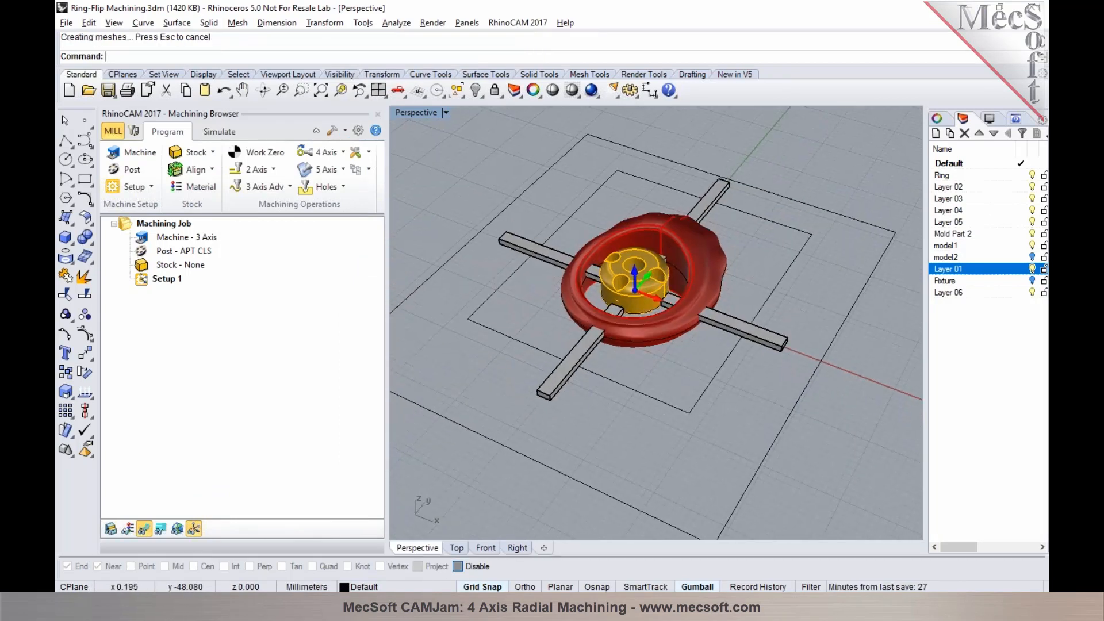
pyautogui.click(457, 548)
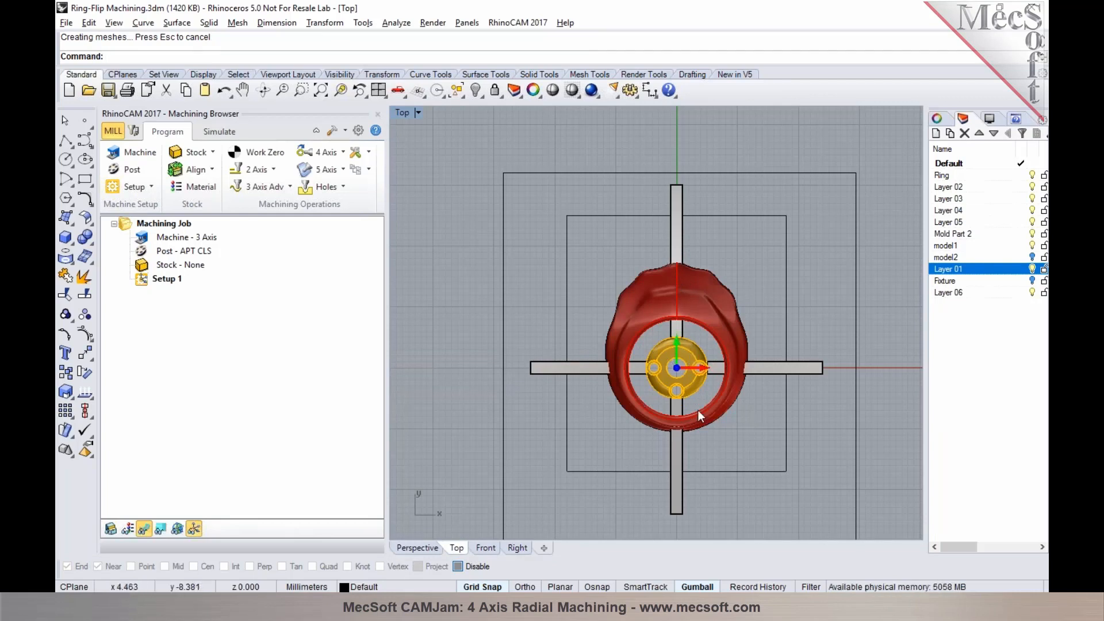
pyautogui.click(428, 548)
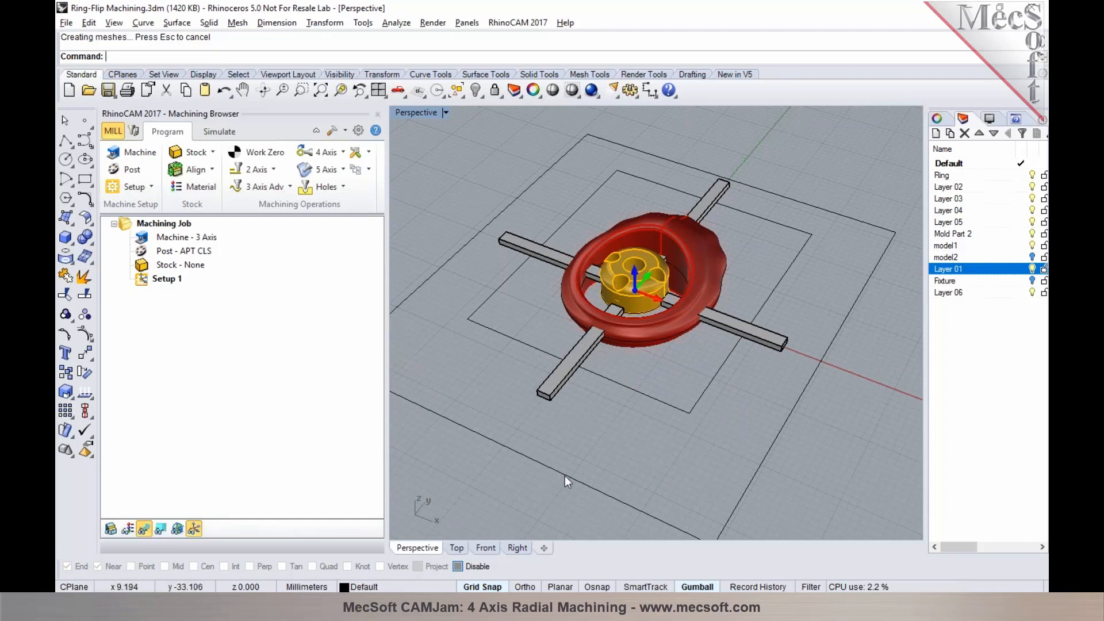
pyautogui.scroll(-3, 807, 426)
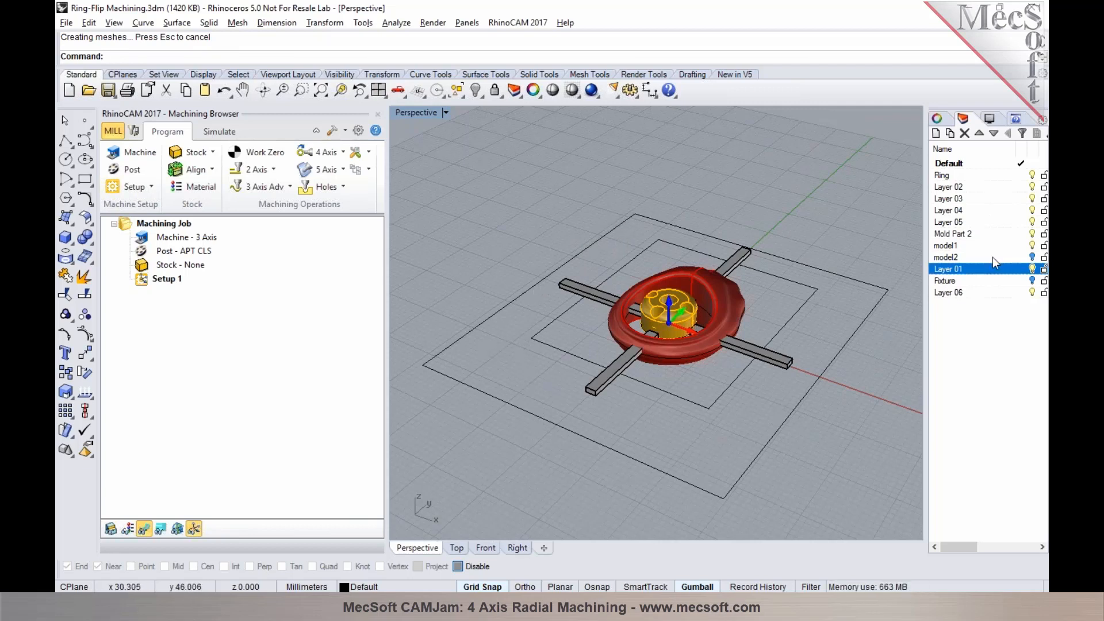
pyautogui.click(1033, 282)
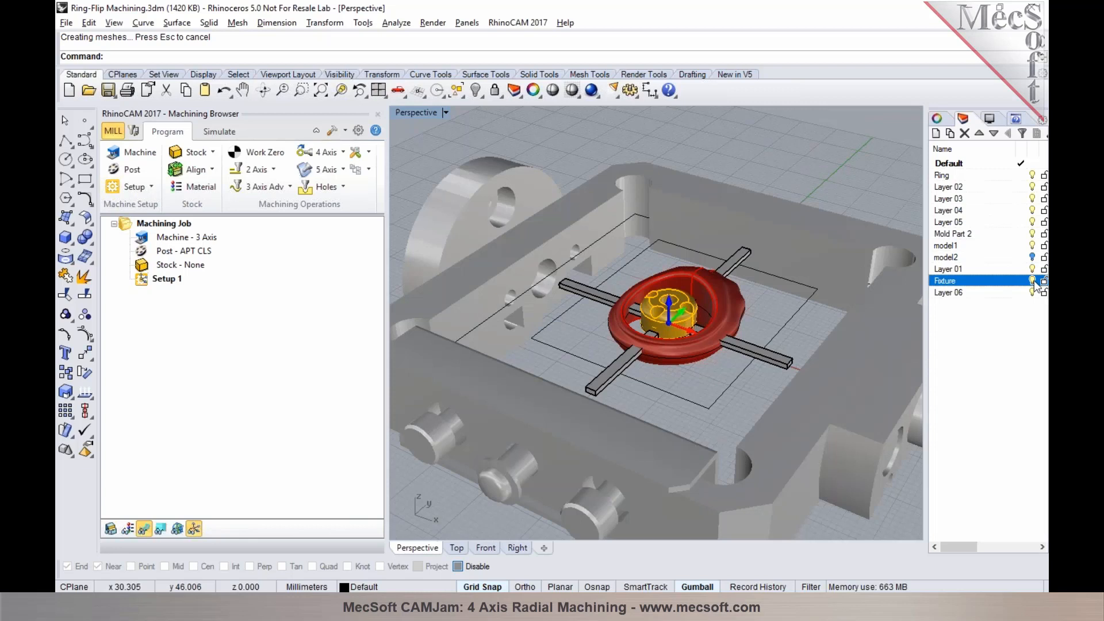
pyautogui.click(1032, 281)
# Create a box stock from the model bounding box and set its height to 16 mm
pyautogui.click(211, 153)
pyautogui.click(199, 170)
pyautogui.click(268, 406)
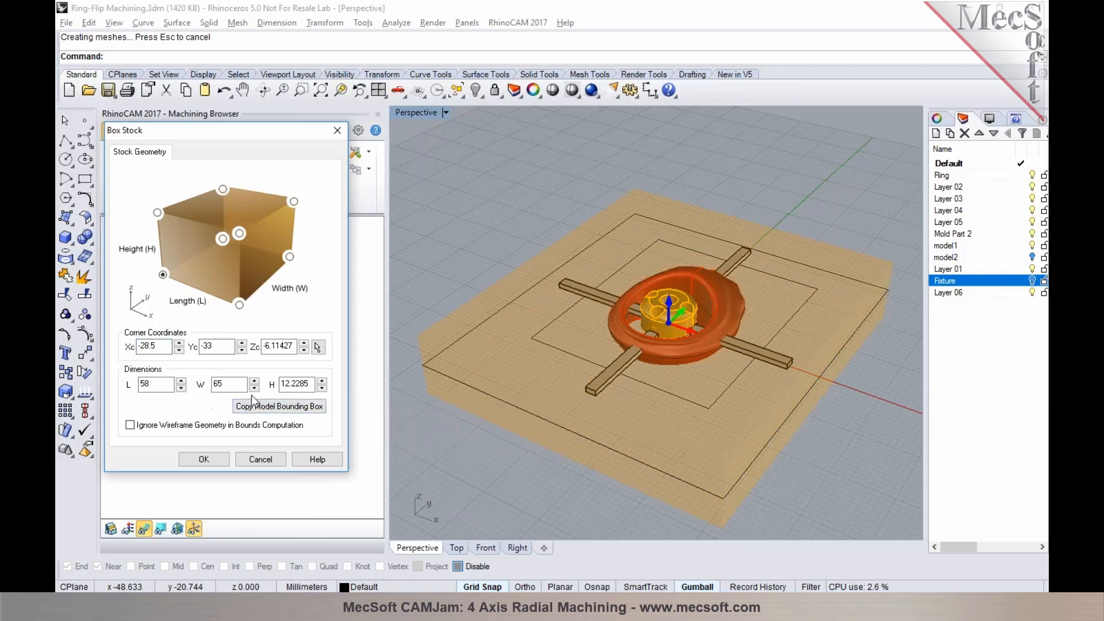
pyautogui.doubleClick(298, 383)
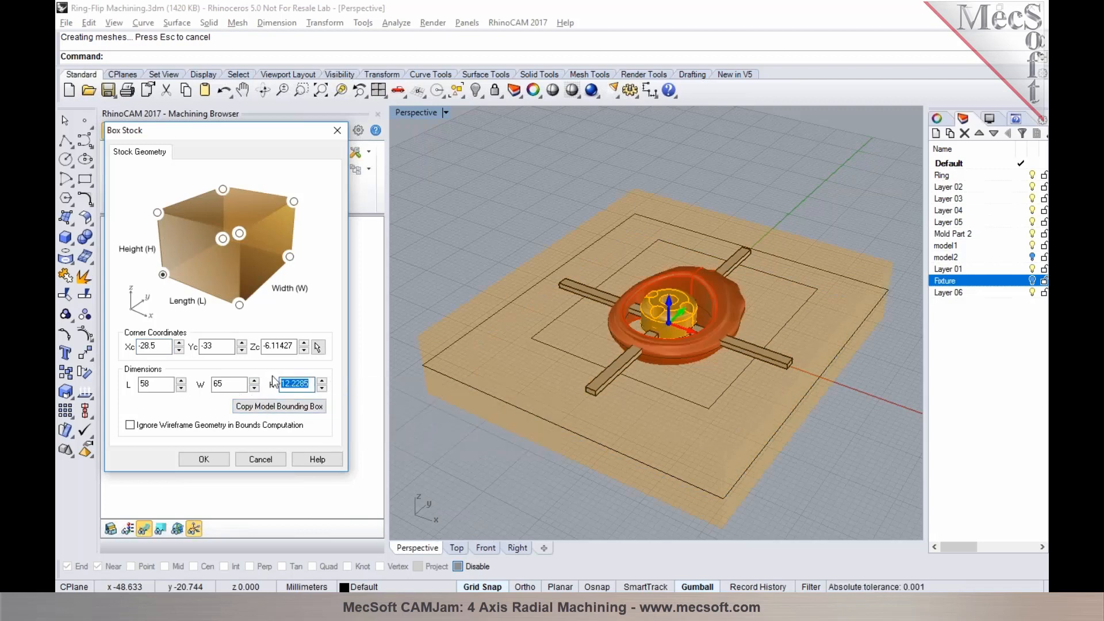
pyautogui.write('16')
pyautogui.click(220, 460)
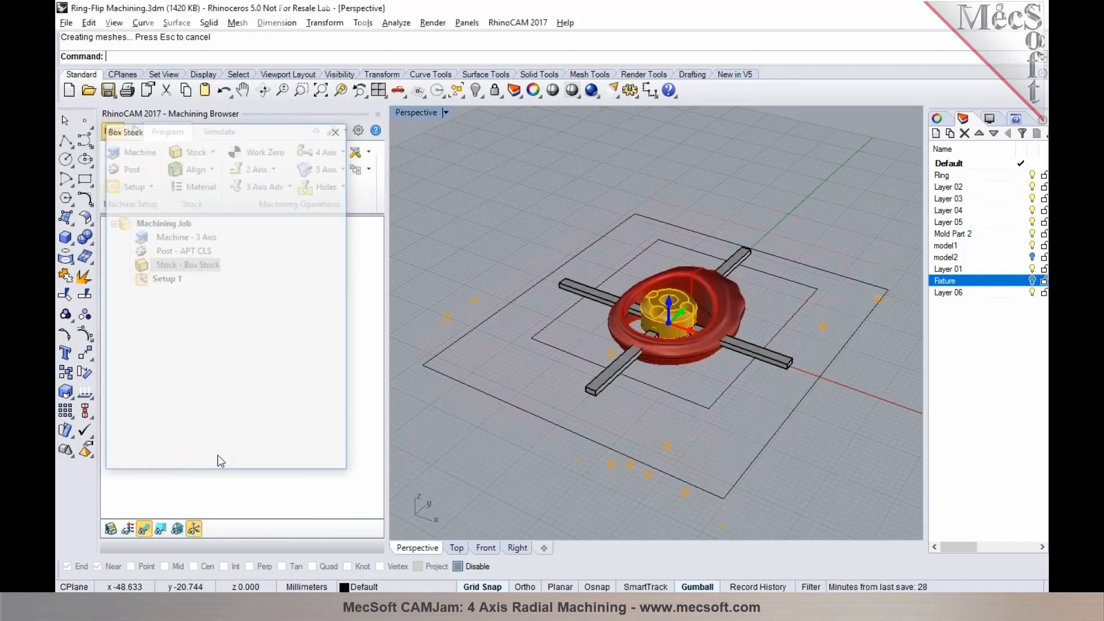
# Align the box stock to the part with Center for both Z and XY alignment, and display the stock
pyautogui.click(195, 171)
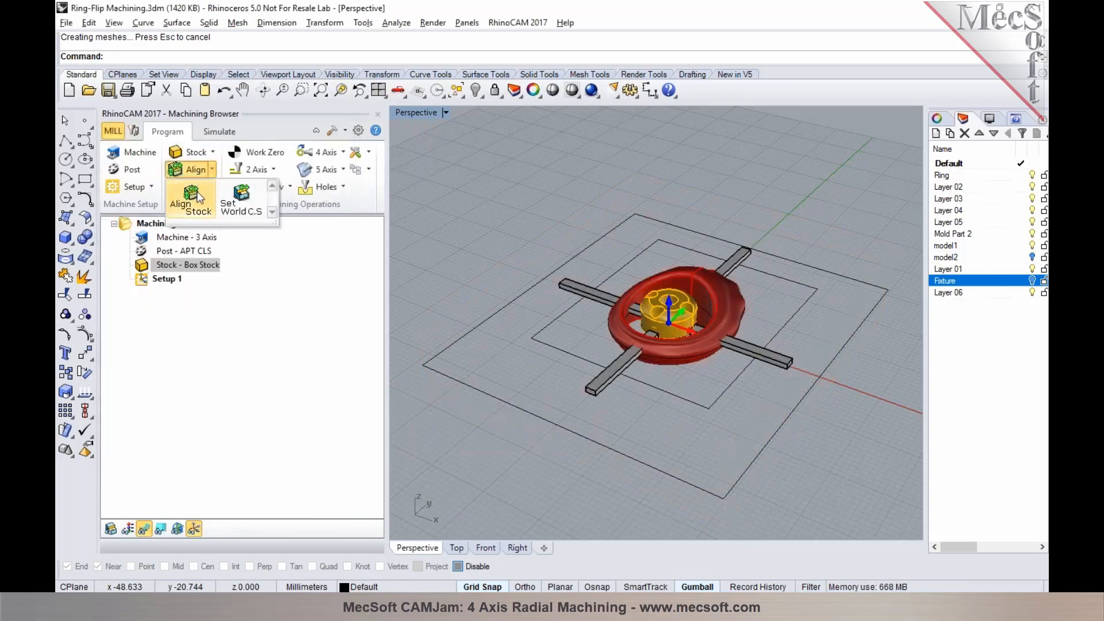
pyautogui.click(193, 197)
pyautogui.click(215, 327)
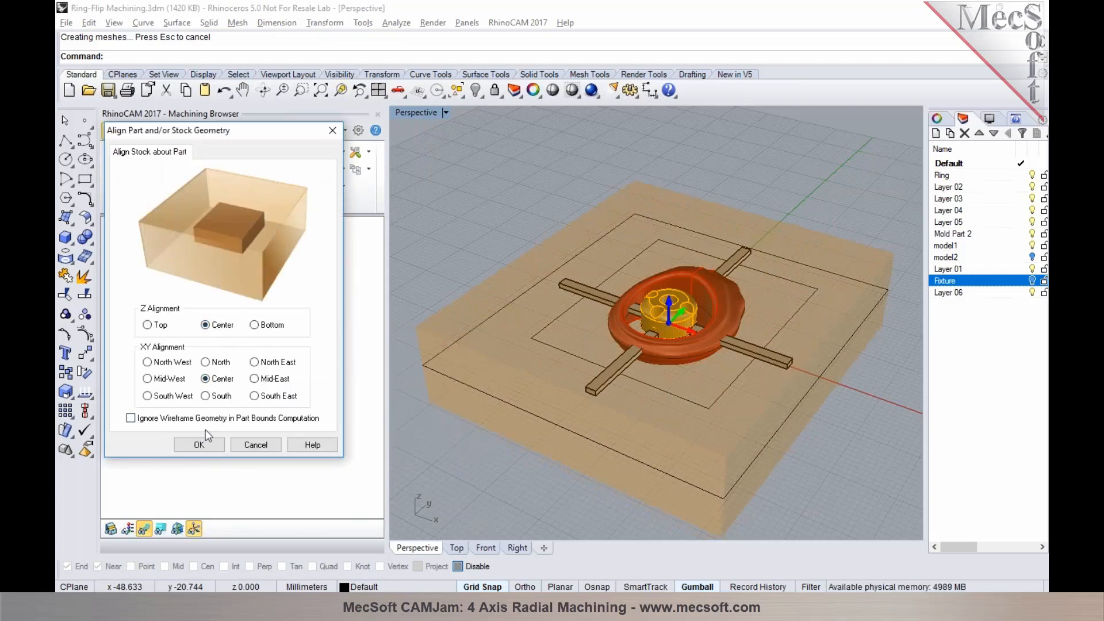
pyautogui.click(199, 444)
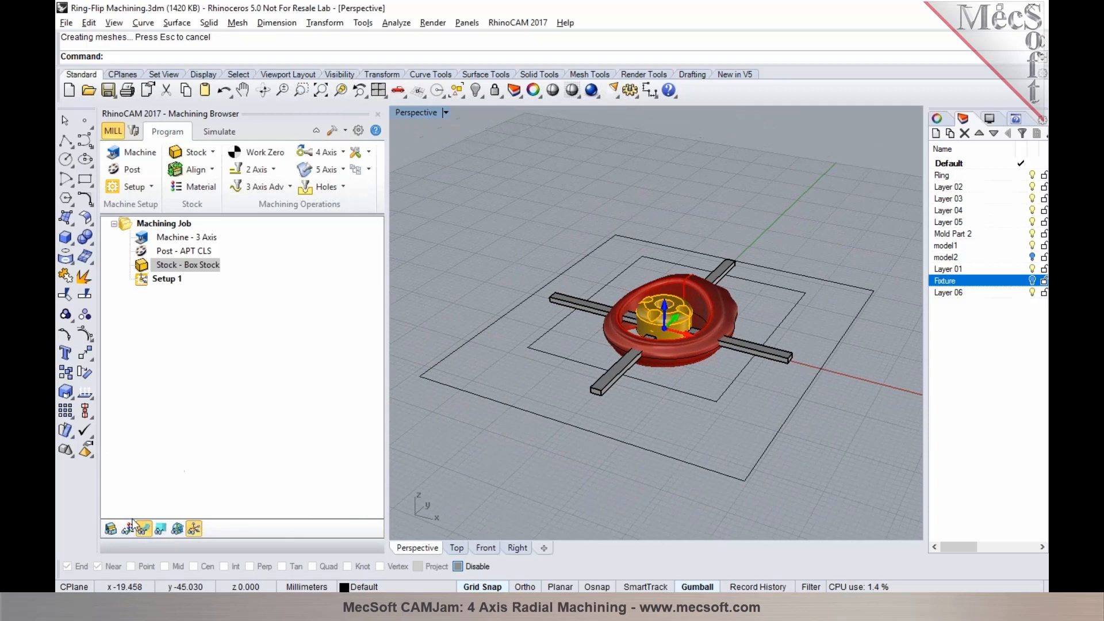
pyautogui.click(111, 528)
pyautogui.moveTo(616, 391)
pyautogui.mouseDown(button='right')
pyautogui.moveTo(654, 439)
pyautogui.moveTo(629, 284)
pyautogui.mouseUp(button='right')
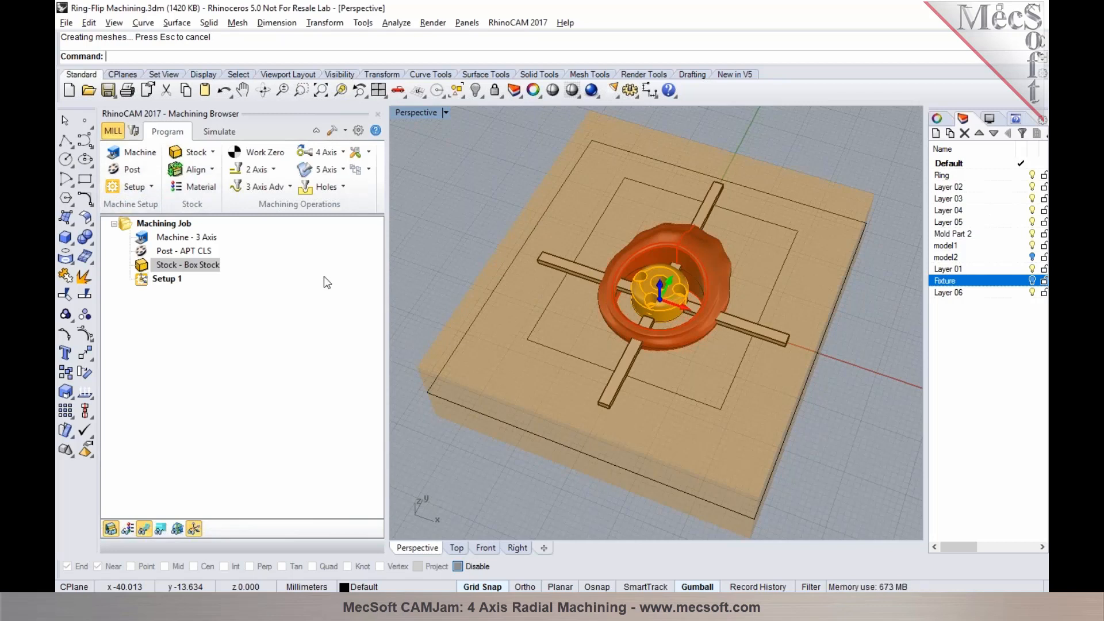
# Define the machine as a 4 Axis machine with a Table configuration, rotating about +X
pyautogui.click(134, 154)
pyautogui.click(218, 205)
pyautogui.click(202, 227)
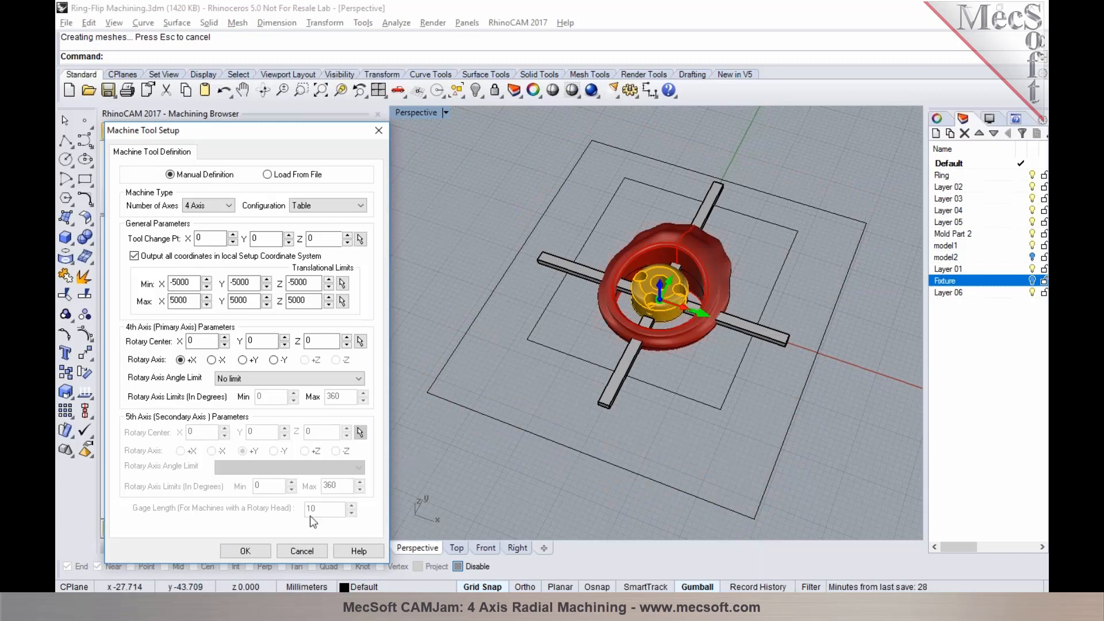
pyautogui.click(253, 549)
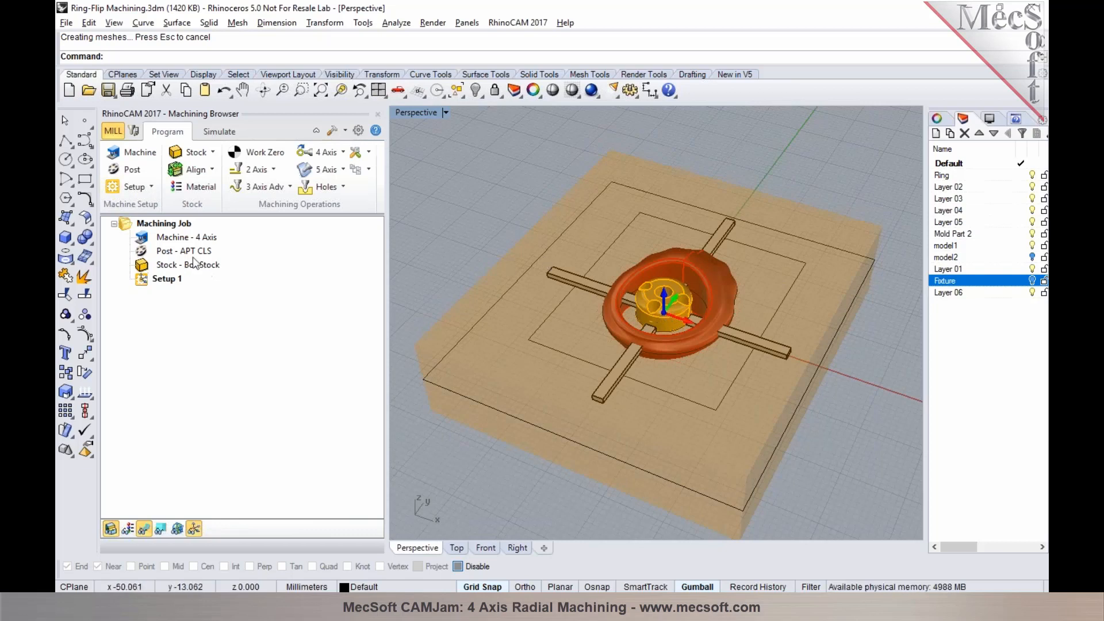
# Set the current post-processor to Roland JWX-30
pyautogui.click(131, 169)
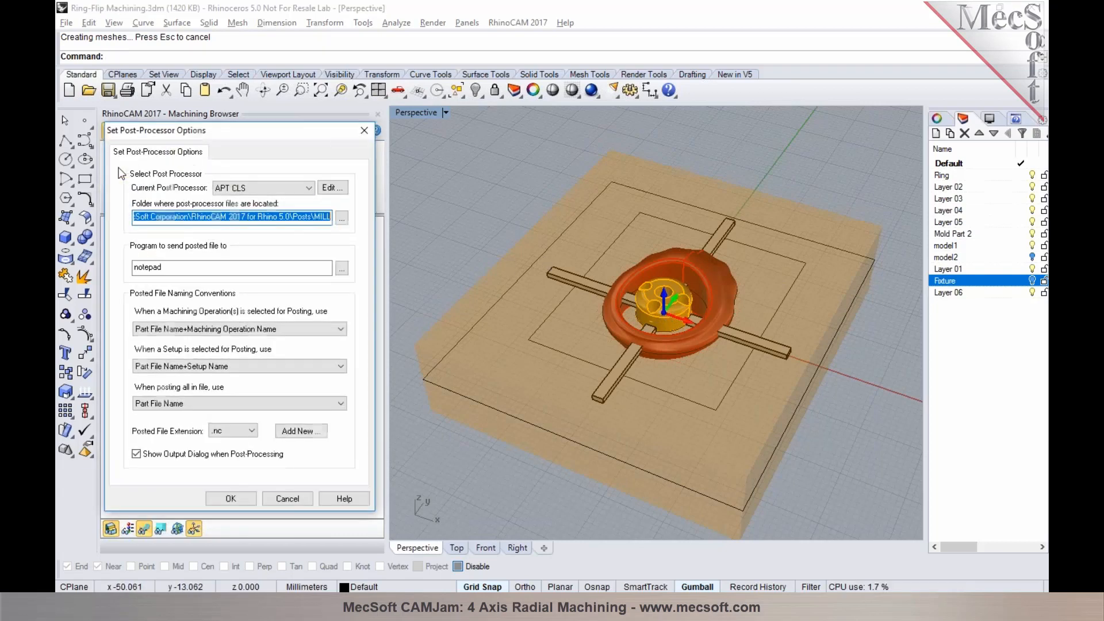
pyautogui.click(257, 189)
pyautogui.moveTo(308, 228); pyautogui.dragTo(298, 393)
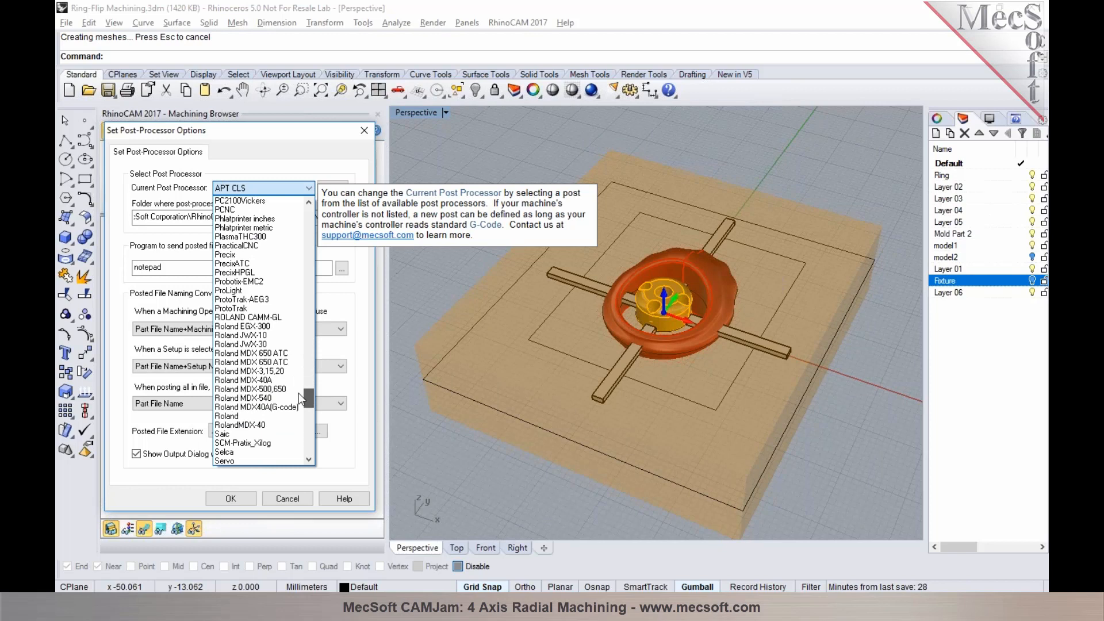
pyautogui.click(275, 345)
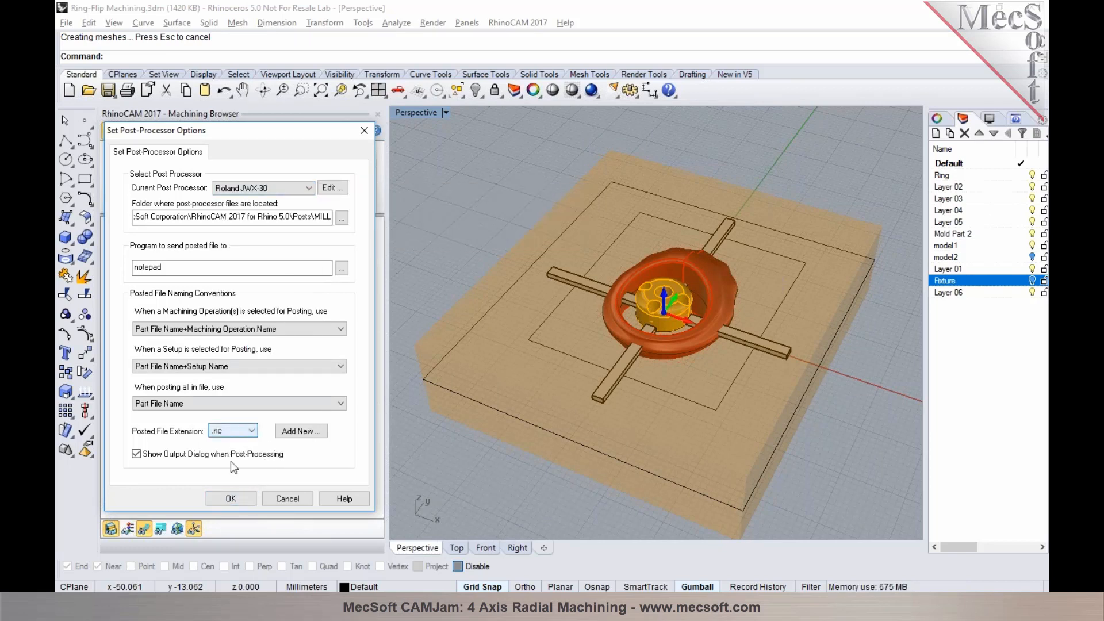
pyautogui.click(236, 498)
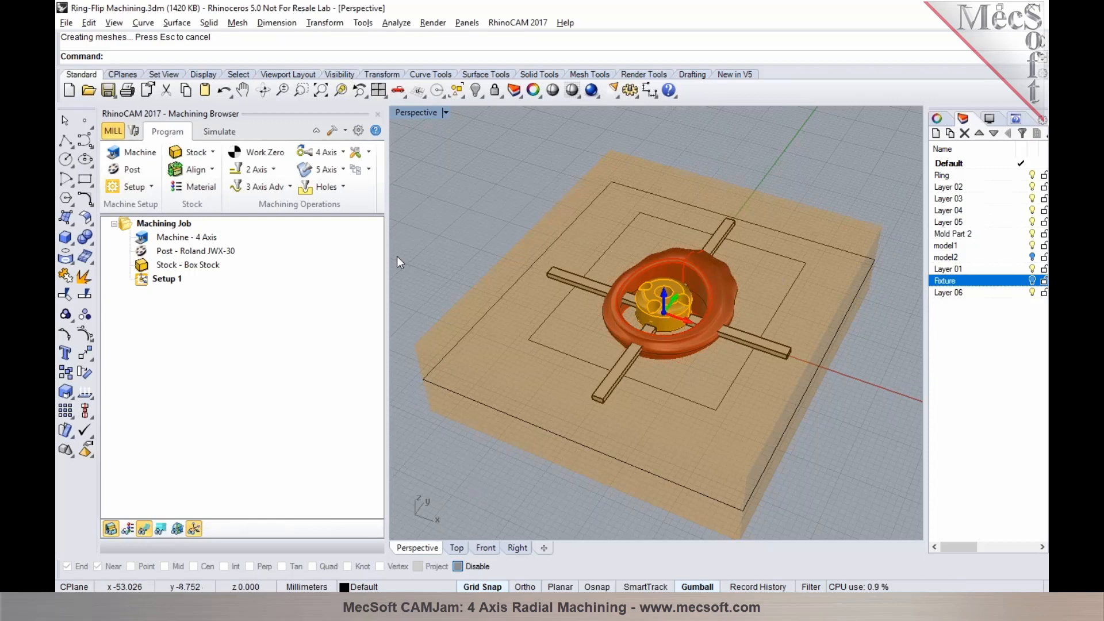
# Create a Horizontal Roughing operation contained by the inner rectangle around the ring, using the FLATMILL - 1.5875 MM (1/16 IN) tool
pyautogui.click(291, 188)
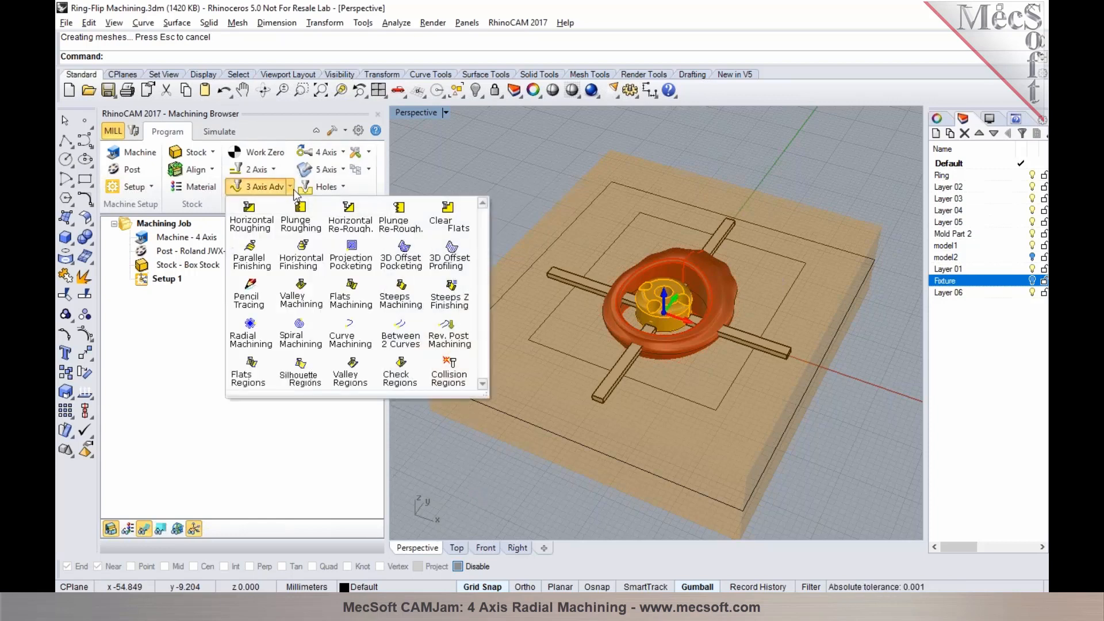
pyautogui.click(257, 226)
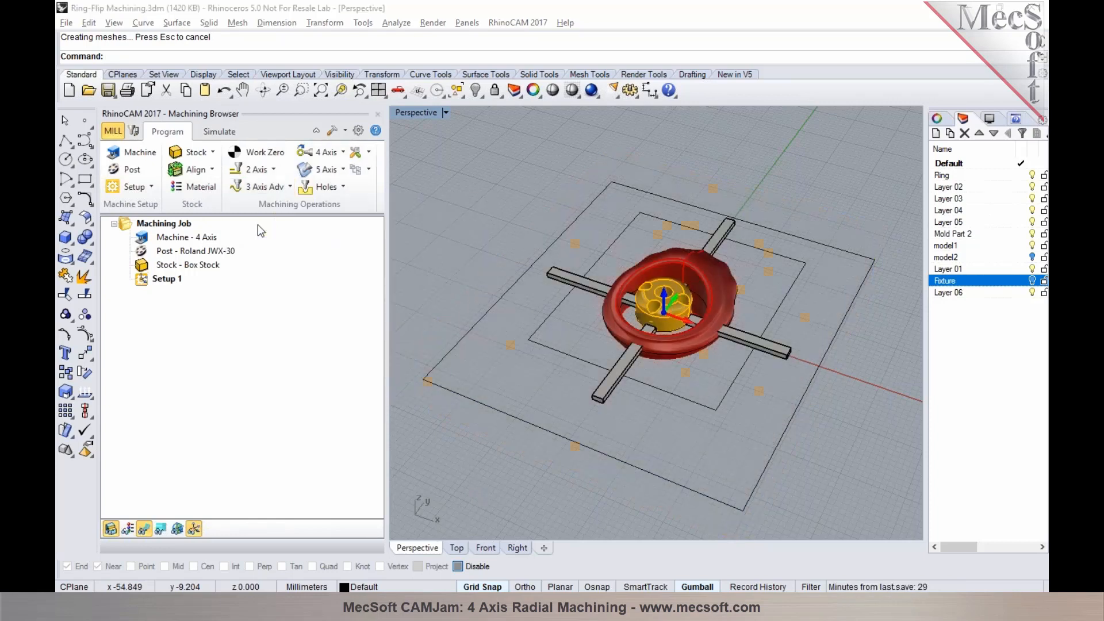
pyautogui.click(253, 433)
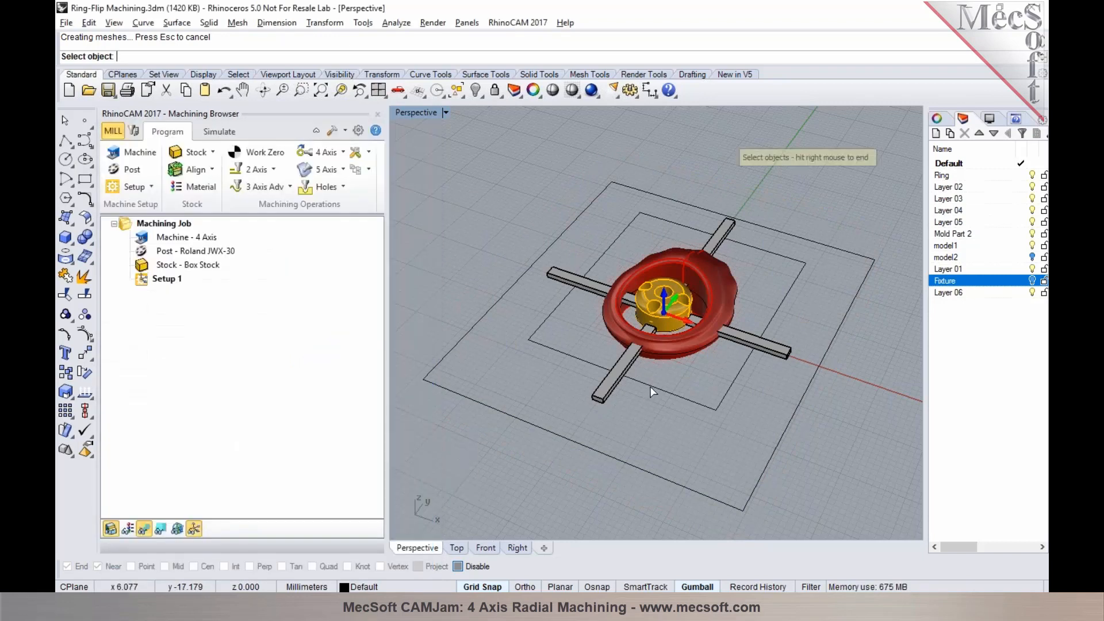
pyautogui.click(652, 391)
pyautogui.rightClick(653, 391)
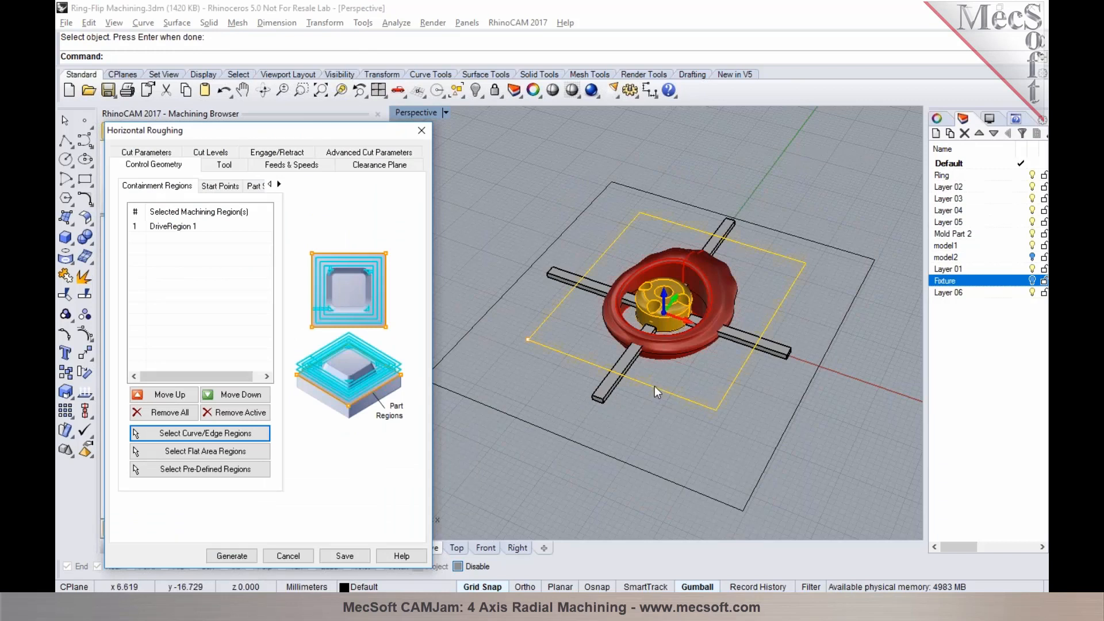
pyautogui.click(224, 165)
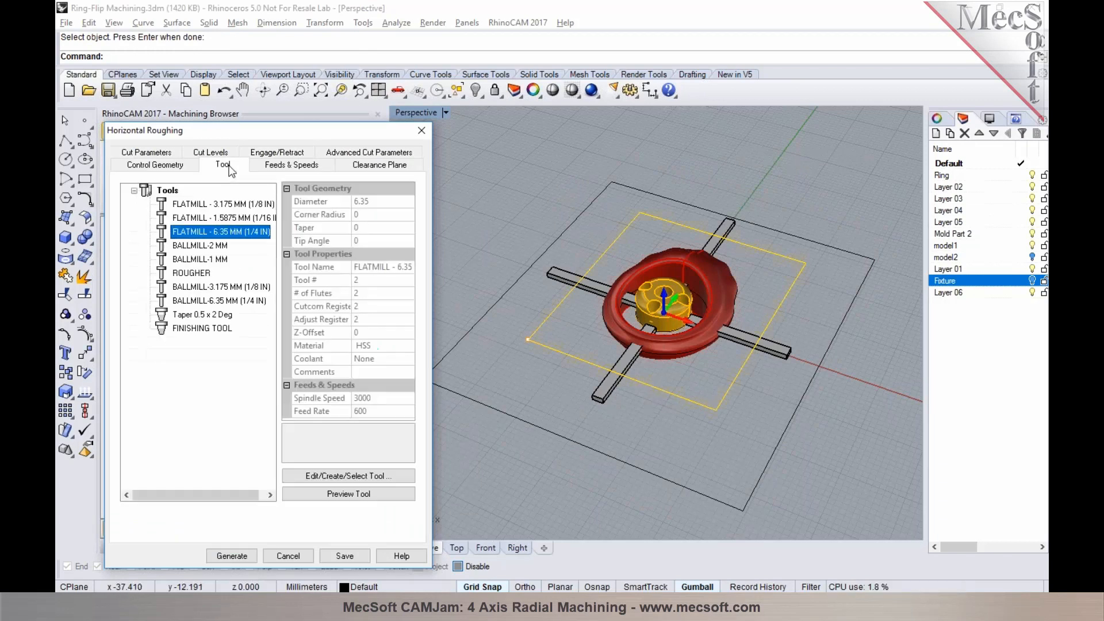
pyautogui.click(228, 219)
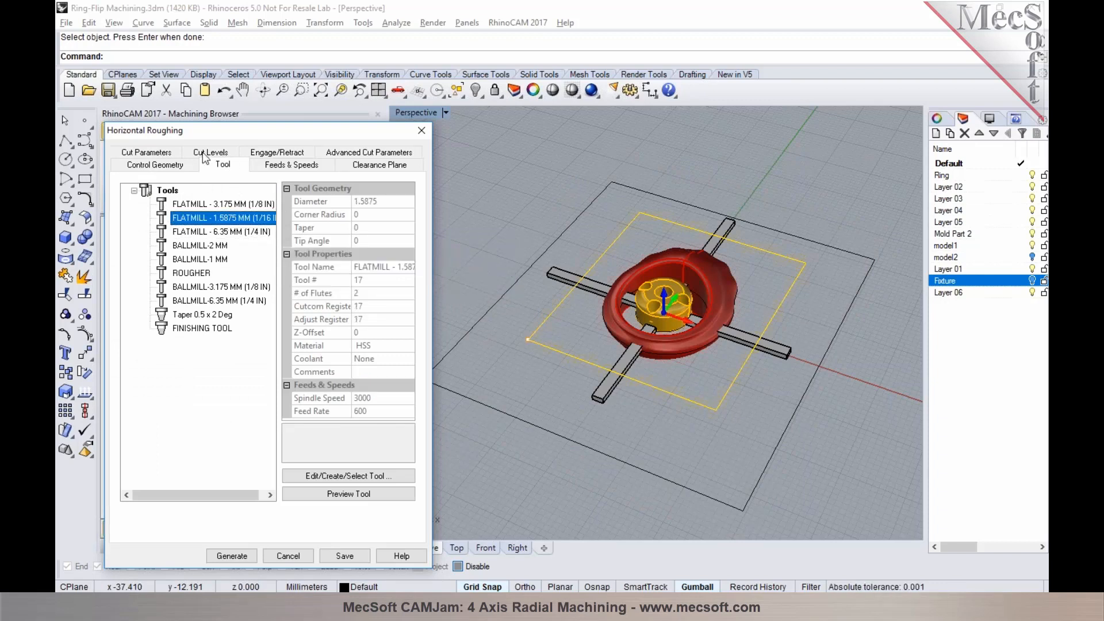
# Enable the roughing operation's bottom cut level and set it to 0 by picking a corner of the inner rectangle
pyautogui.click(170, 156)
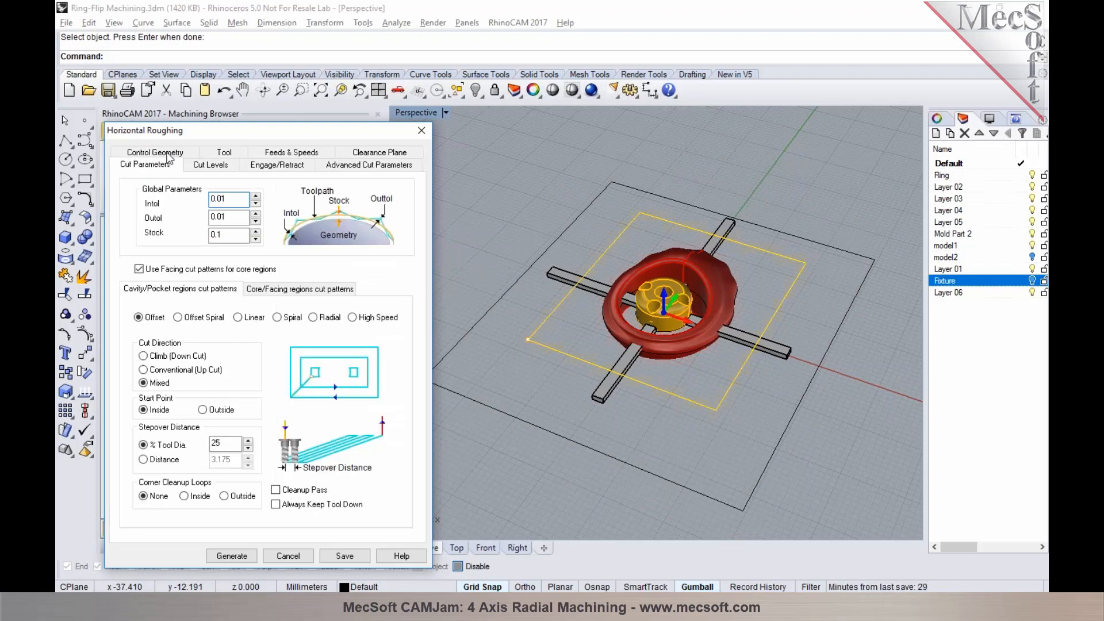
pyautogui.click(209, 165)
pyautogui.click(164, 372)
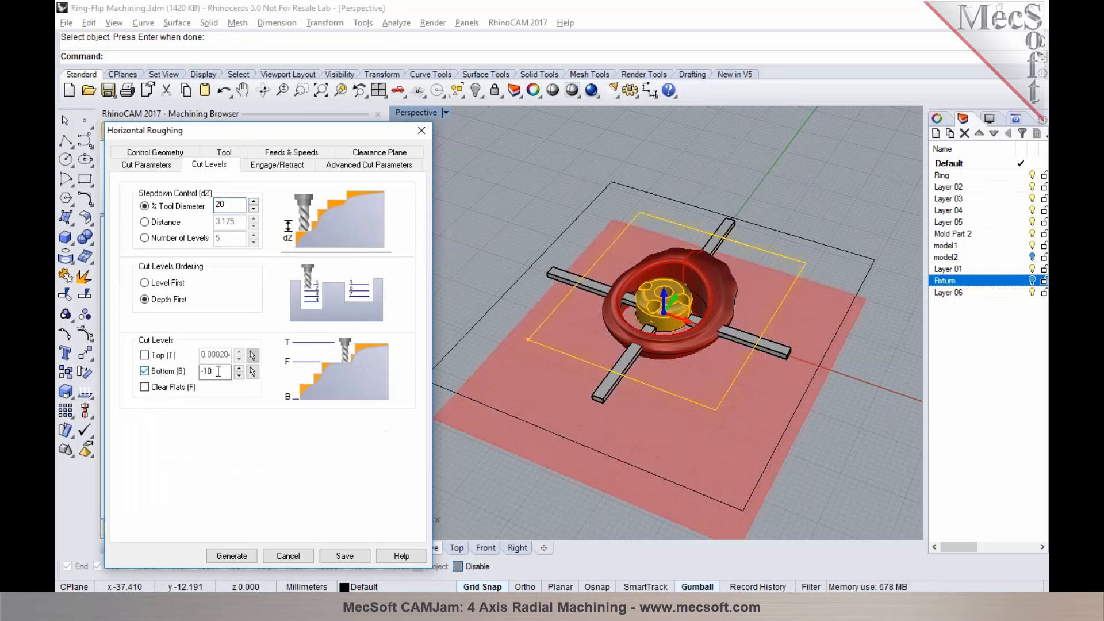
pyautogui.click(252, 372)
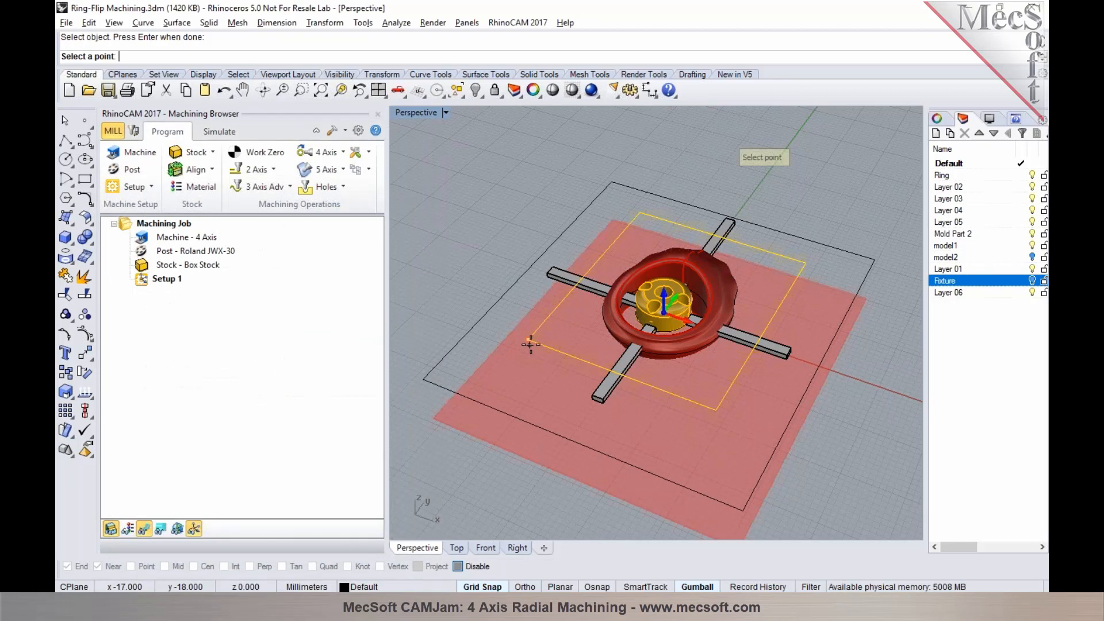
pyautogui.click(530, 345)
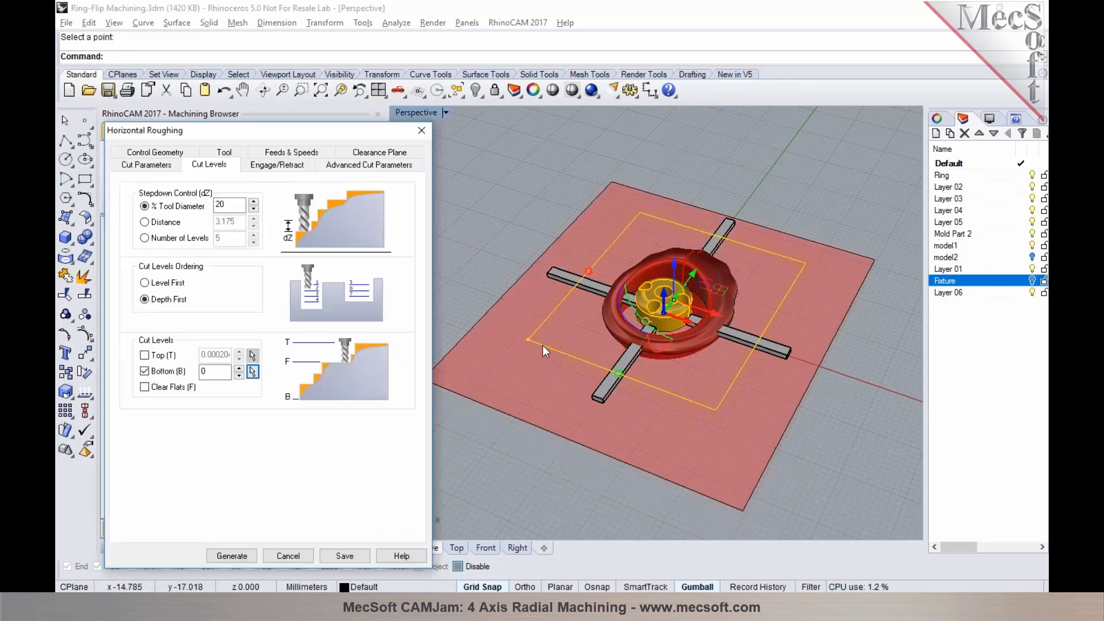
# Lower the roughing operation's bottom cut level to -0.1 and generate the toolpath
pyautogui.moveTo(585, 368); pyautogui.dragTo(539, 322, button='right')
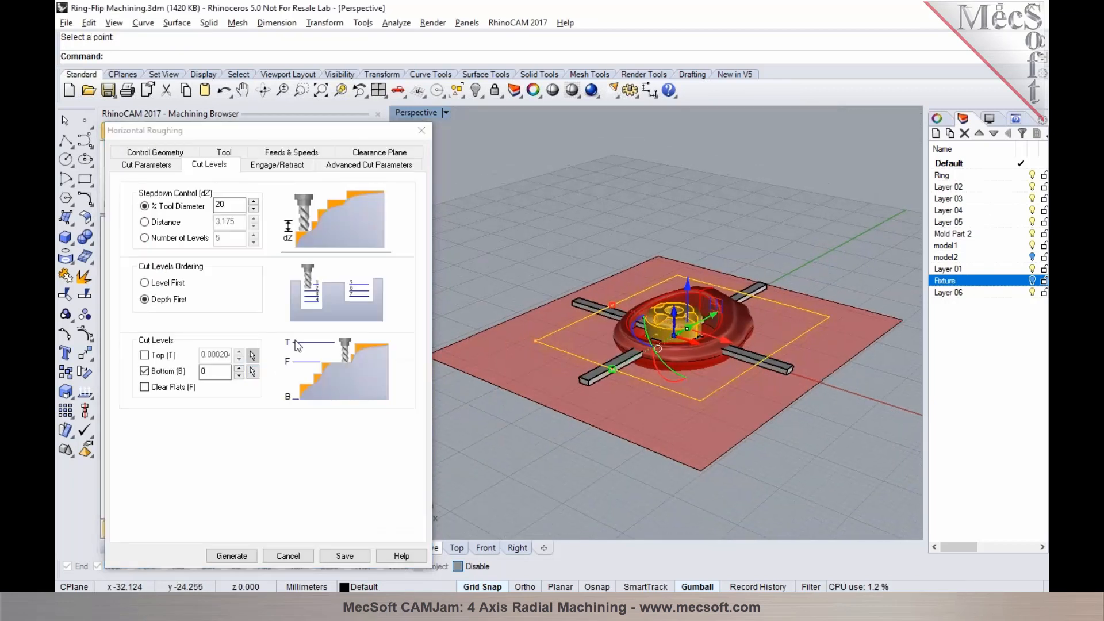
pyautogui.click(238, 375)
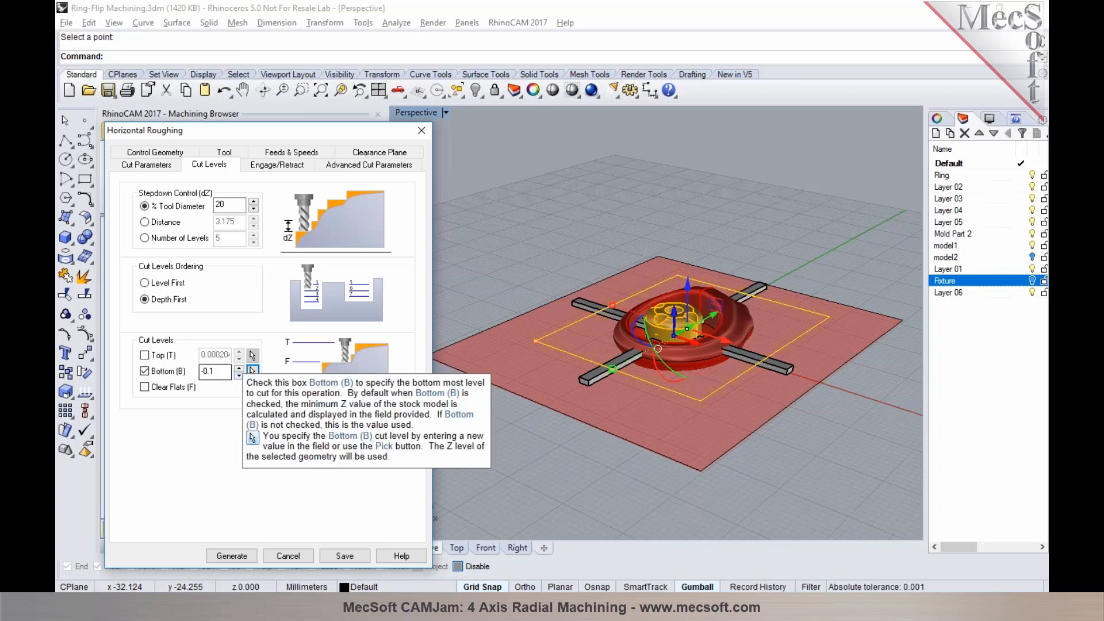
pyautogui.click(272, 165)
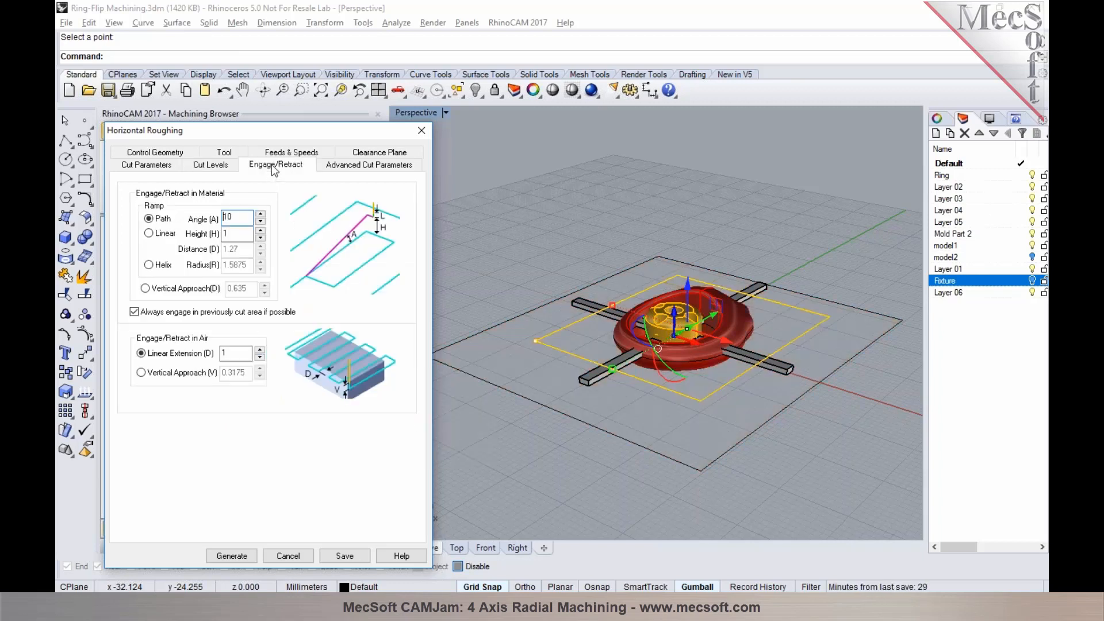
pyautogui.click(240, 558)
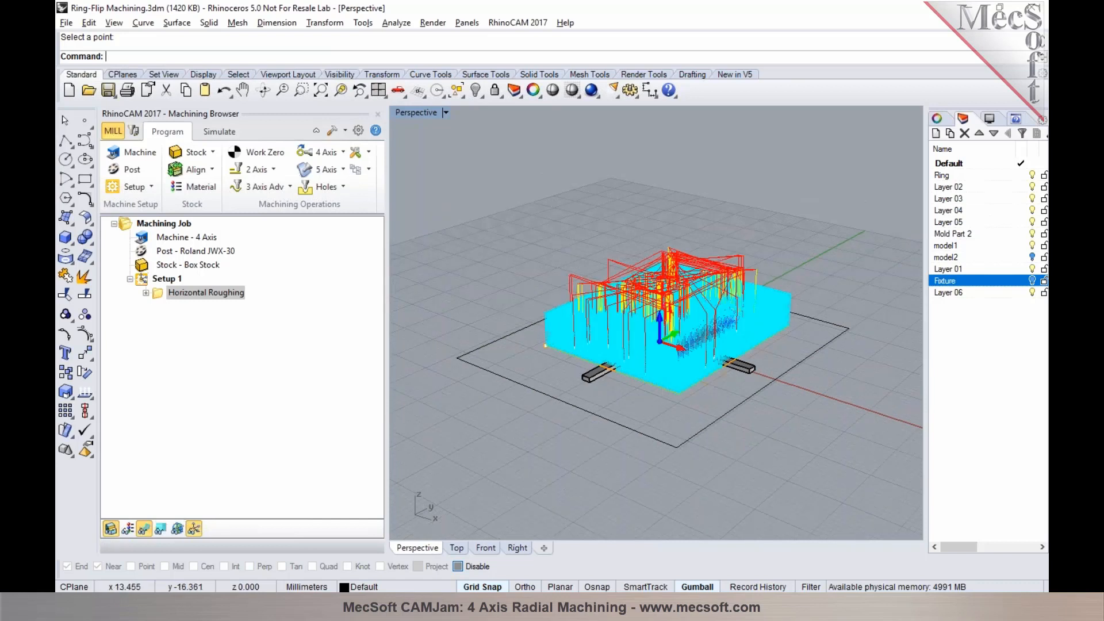
# Review the roughing toolpath one Z level at a time, from the top level down to the third
pyautogui.click(161, 527)
pyautogui.press('Down')
pyautogui.press('Down')
pyautogui.press('Down')
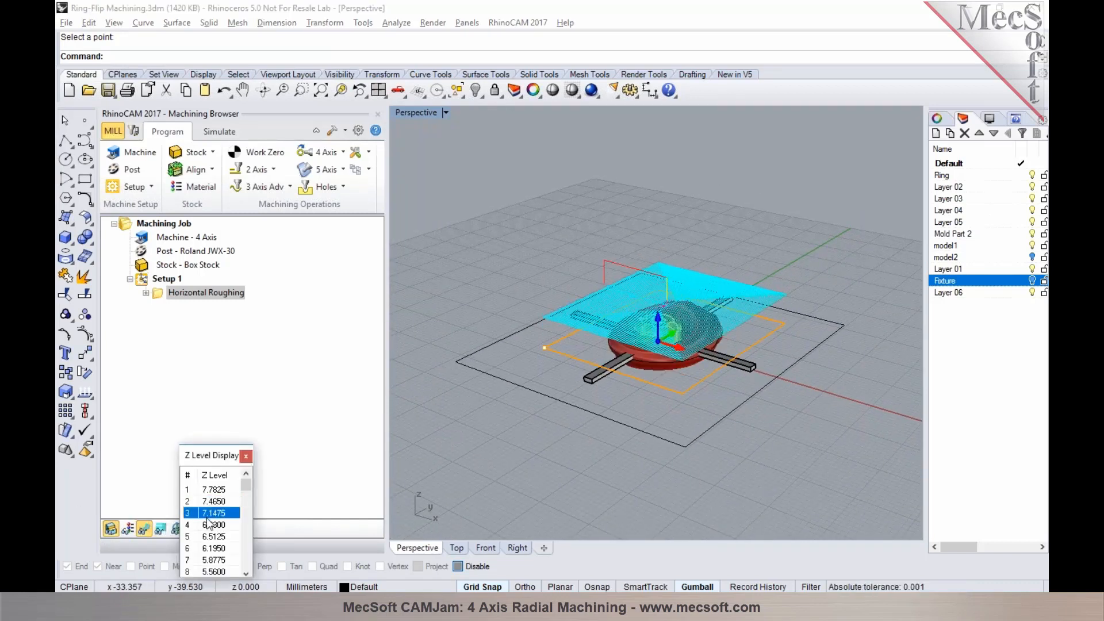
pyautogui.click(247, 456)
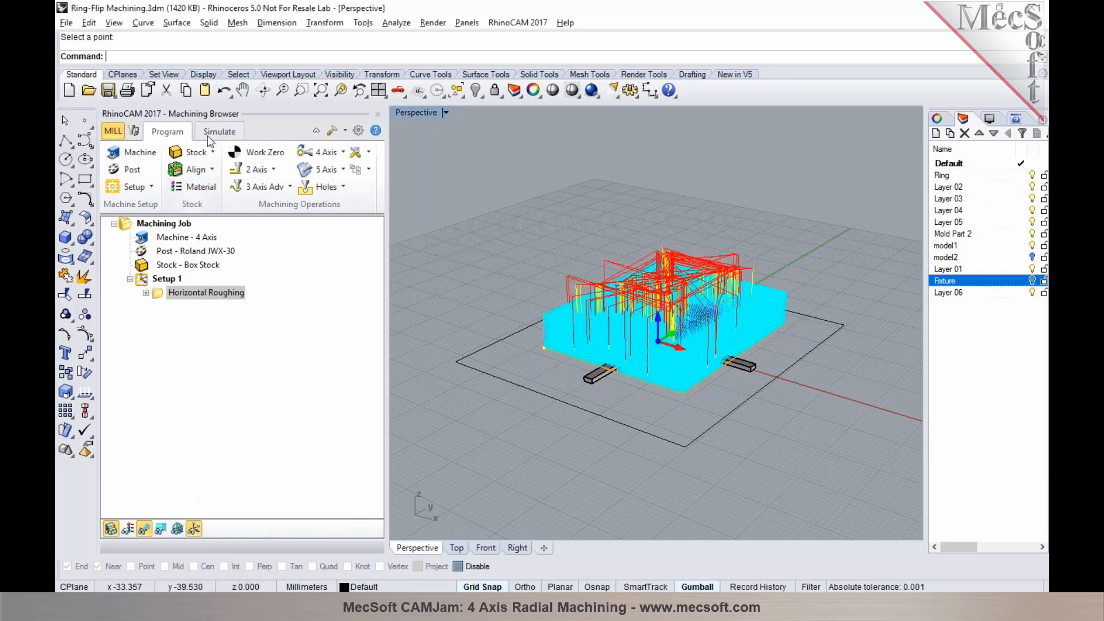
# Simulate the Horizontal Roughing toolpath, run it through to the end and examine the cut stock
pyautogui.click(219, 131)
pyautogui.click(209, 167)
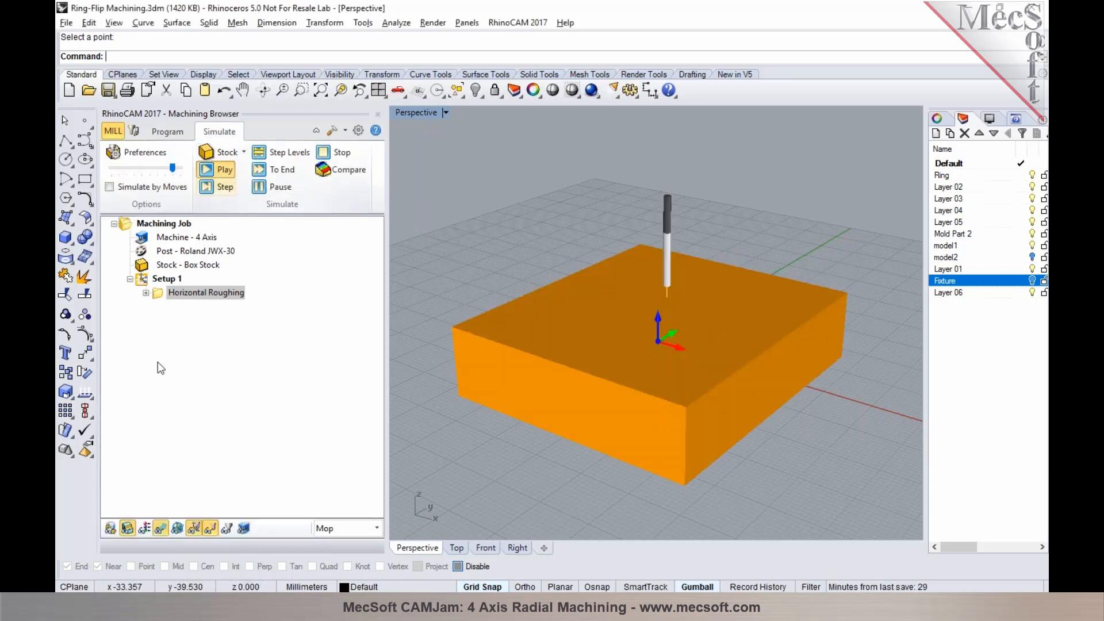
pyautogui.moveTo(508, 452); pyautogui.dragTo(512, 492, button='right')
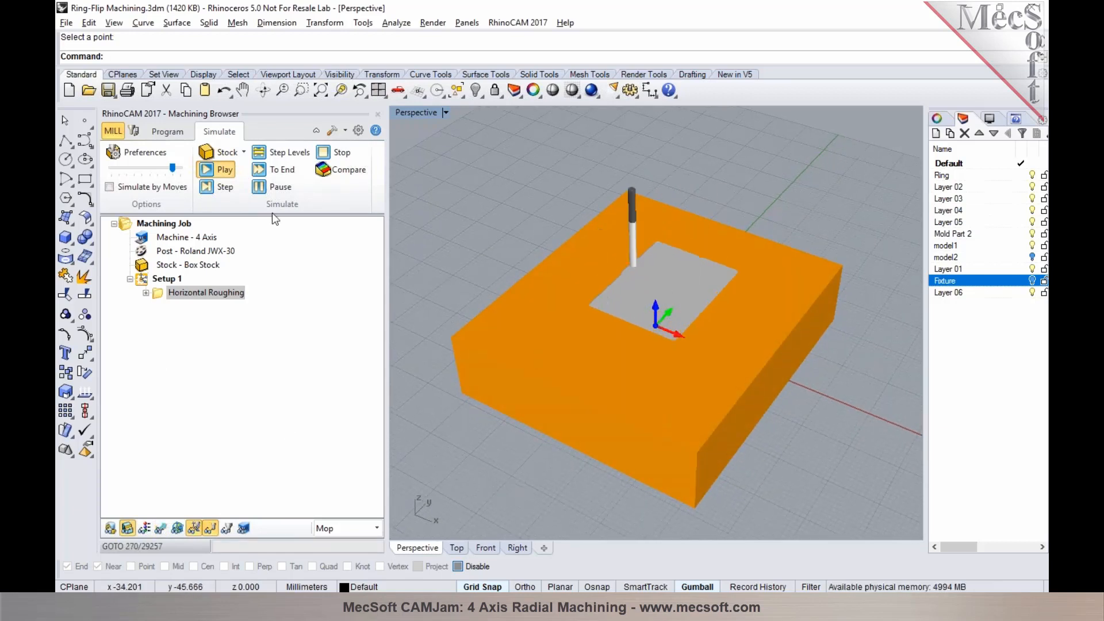
pyautogui.click(260, 188)
pyautogui.click(262, 171)
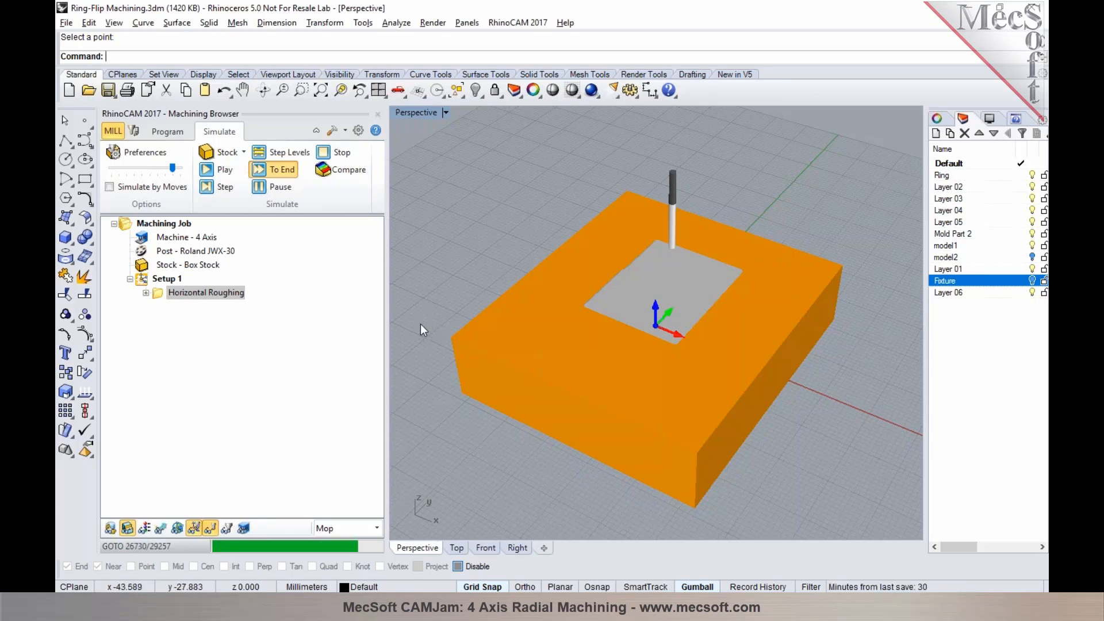
pyautogui.moveTo(553, 323); pyautogui.dragTo(620, 391, button='right')
pyautogui.scroll(5, 642, 307)
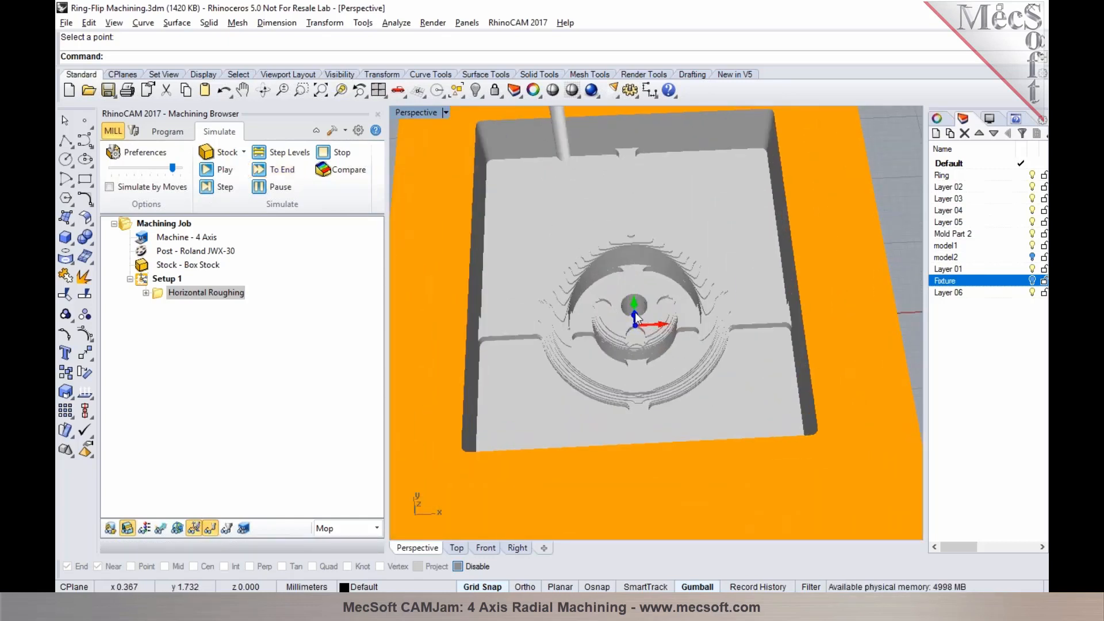
# Start a 2 Axis Hole Profiling operation with the top edge of the yellow hub's central hole as its machining region
pyautogui.click(167, 131)
pyautogui.moveTo(617, 324); pyautogui.dragTo(644, 342, button='right')
pyautogui.scroll(5, 620, 322)
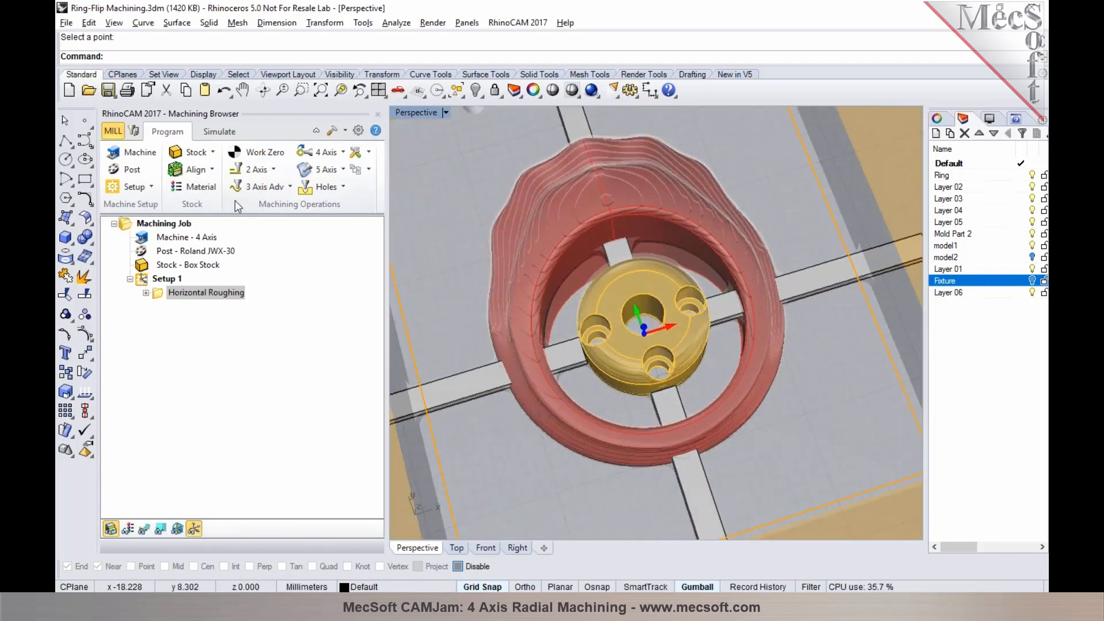
pyautogui.click(259, 171)
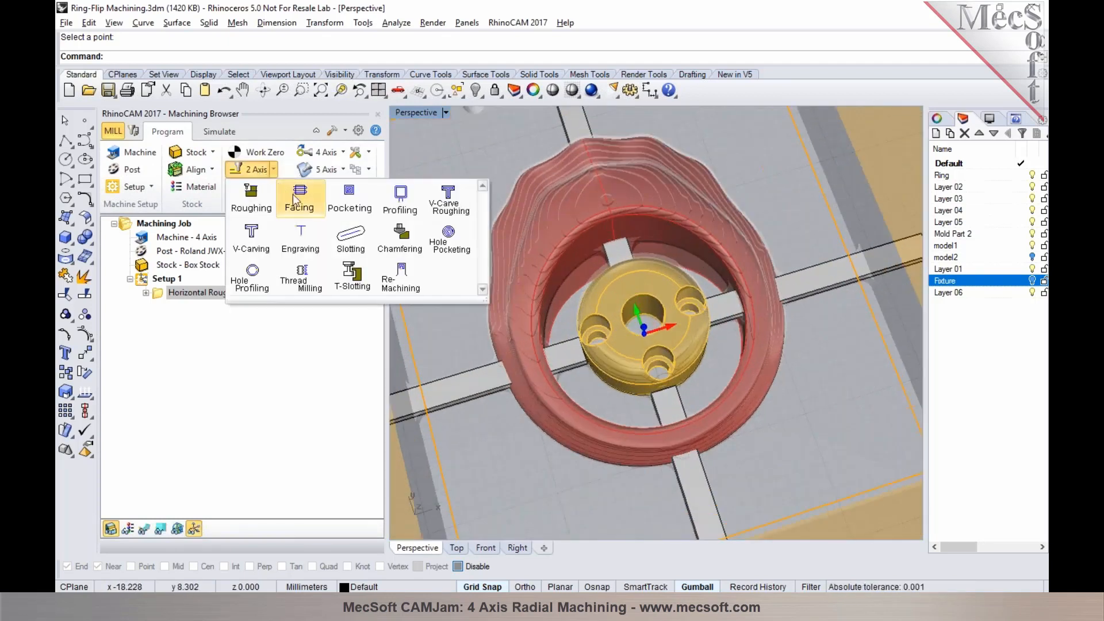
pyautogui.click(254, 273)
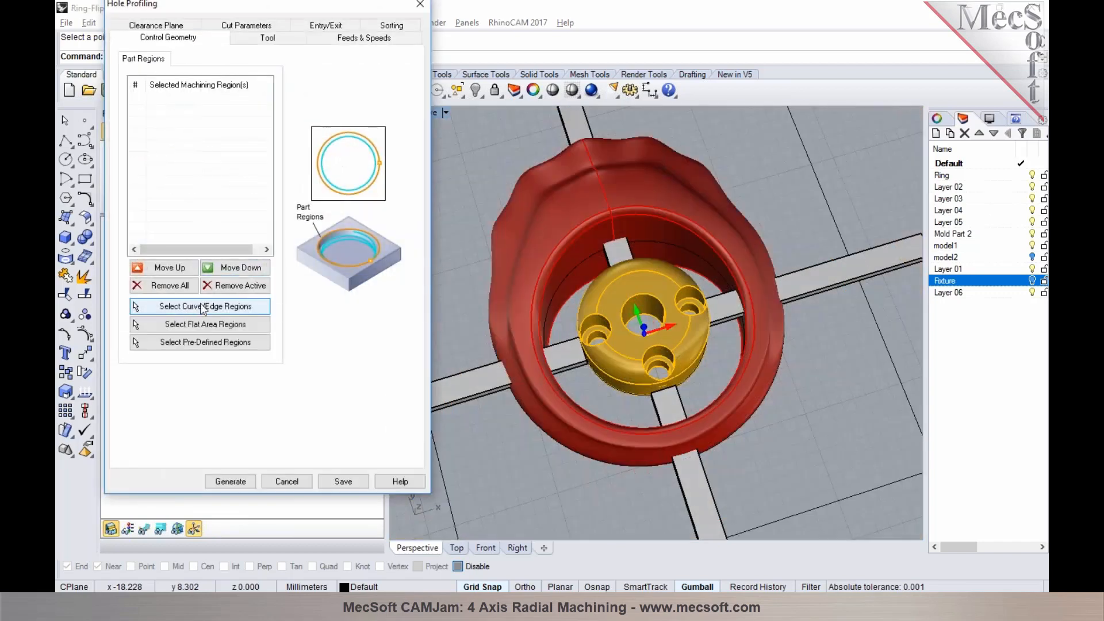
pyautogui.click(189, 306)
pyautogui.click(641, 295)
pyautogui.rightClick(643, 295)
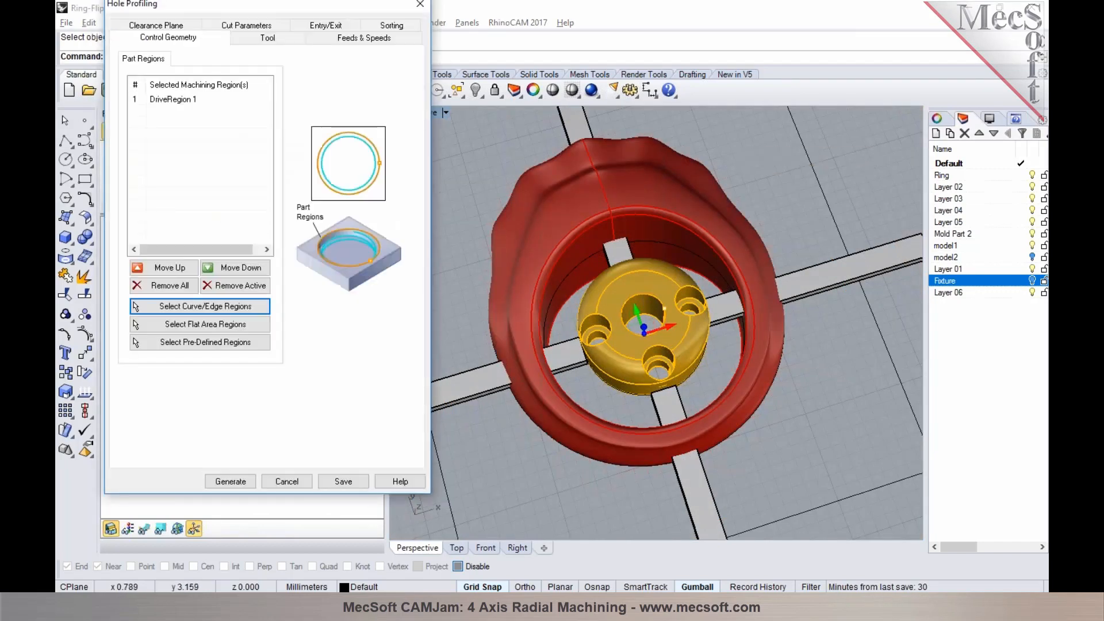
# Set the hole depth to 6 and helix pitch height to 1, enable full 360-degree helixes output individually, and generate the toolpath
pyautogui.click(262, 39)
pyautogui.click(242, 25)
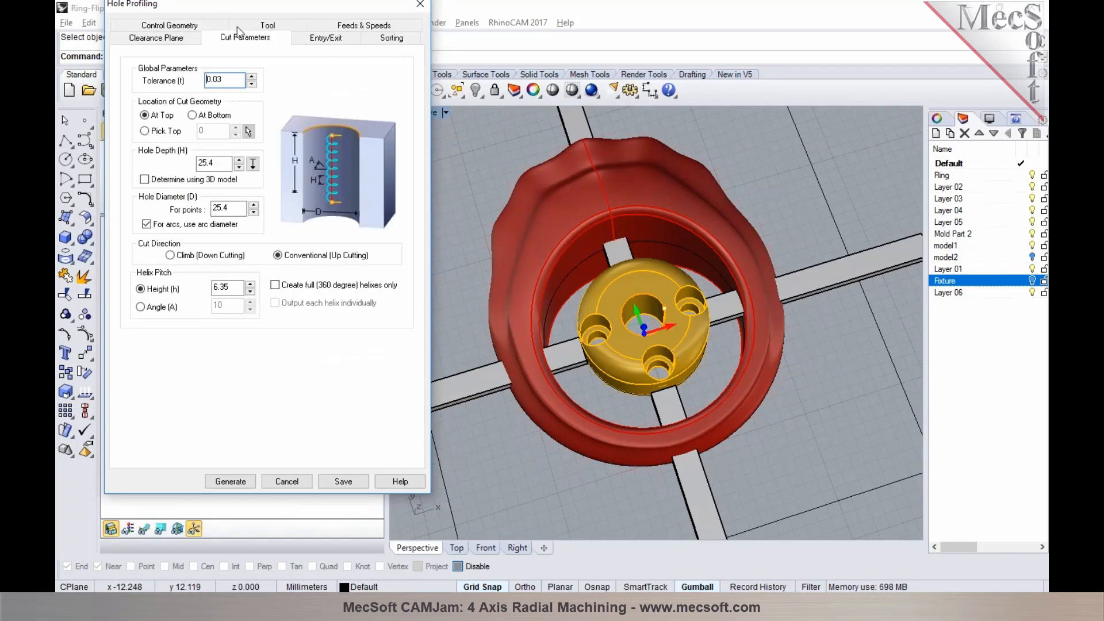
pyautogui.doubleClick(214, 163)
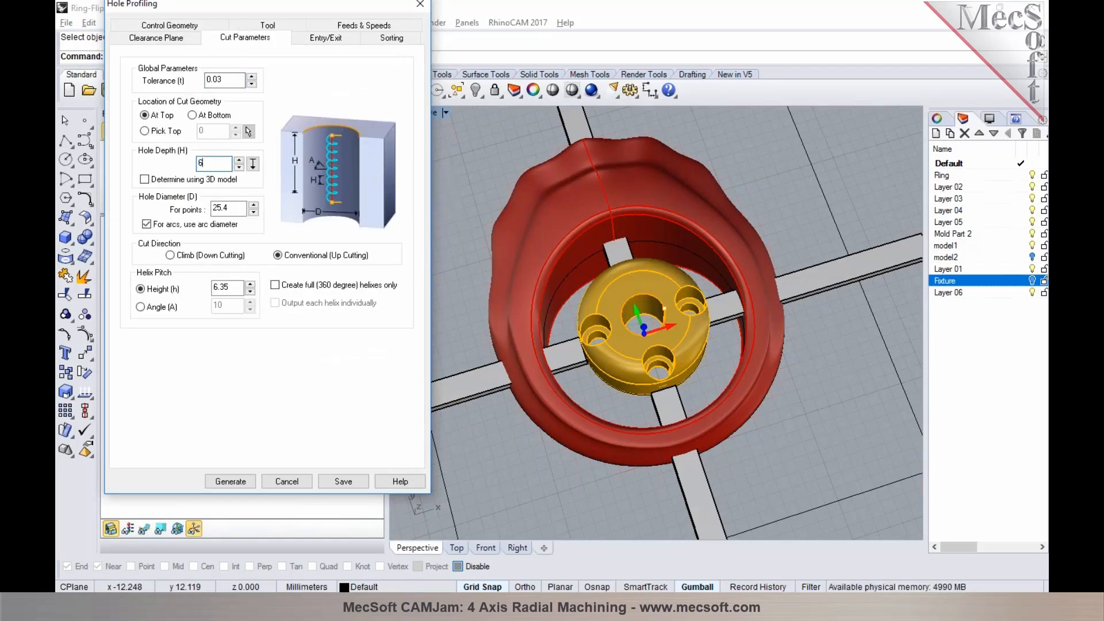
pyautogui.doubleClick(220, 287)
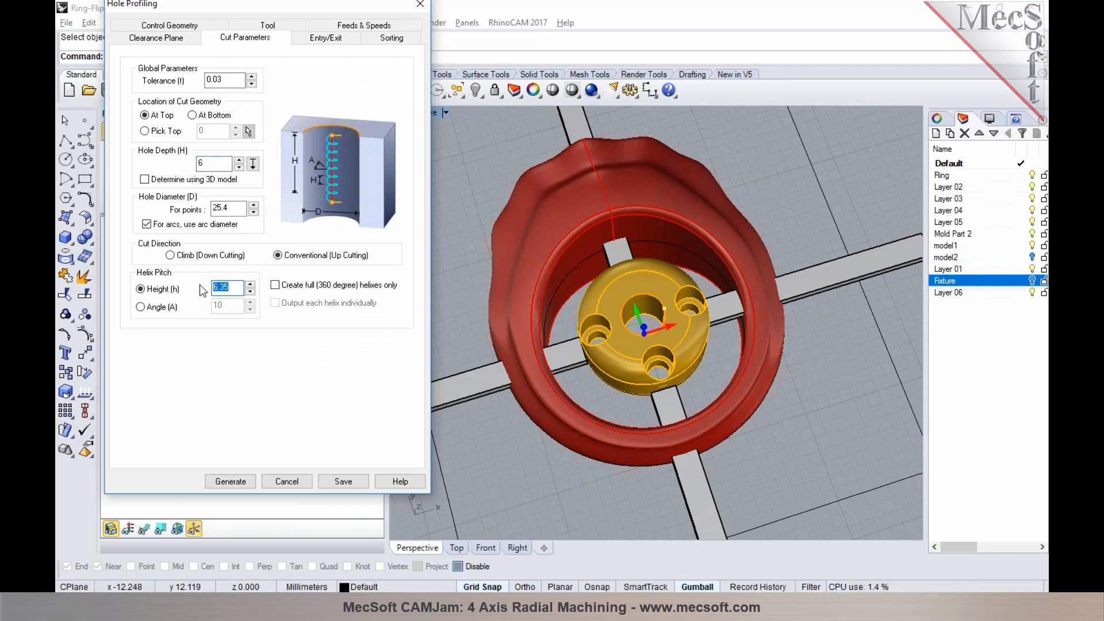
pyautogui.click(274, 285)
pyautogui.click(243, 474)
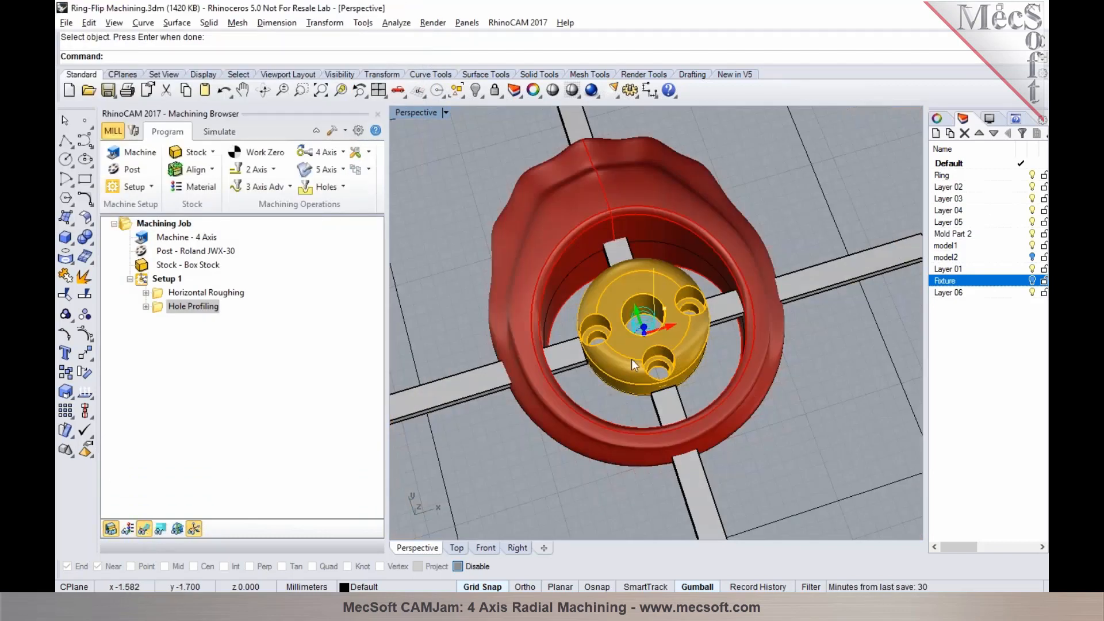
# Simulate the Hole Profiling toolpath of the central hole
pyautogui.click(212, 132)
pyautogui.click(209, 171)
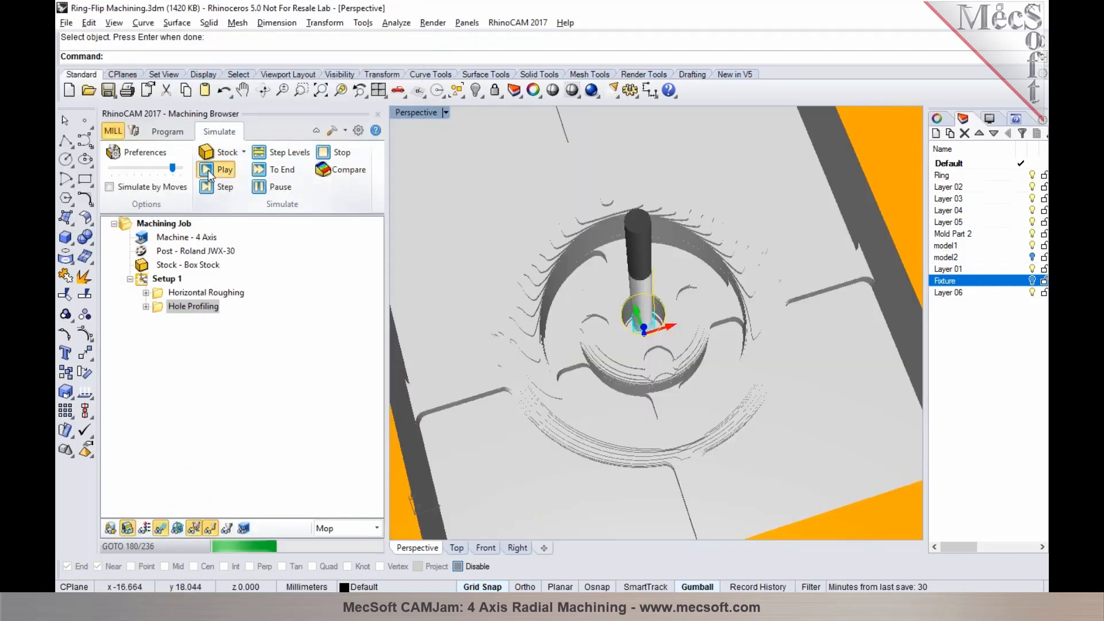
pyautogui.click(168, 132)
# Duplicate the central hole's Hole Profiling operation in Setup 1 and open the copy for editing
pyautogui.click(161, 307)
pyautogui.hotkey('ctrl', 'c')
pyautogui.hotkey('ctrl', 'v')
pyautogui.click(158, 320)
pyautogui.doubleClick(159, 320)
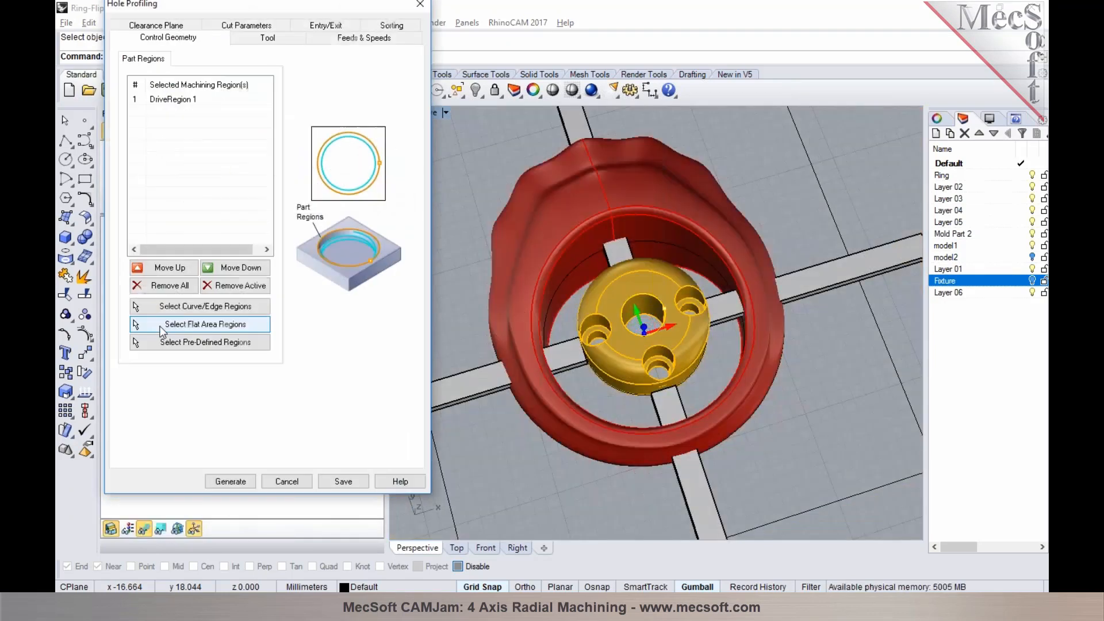
# Replace the copied operation's machining region with the counterbore floor edges of the hub's three small holes
pyautogui.click(162, 285)
pyautogui.click(181, 307)
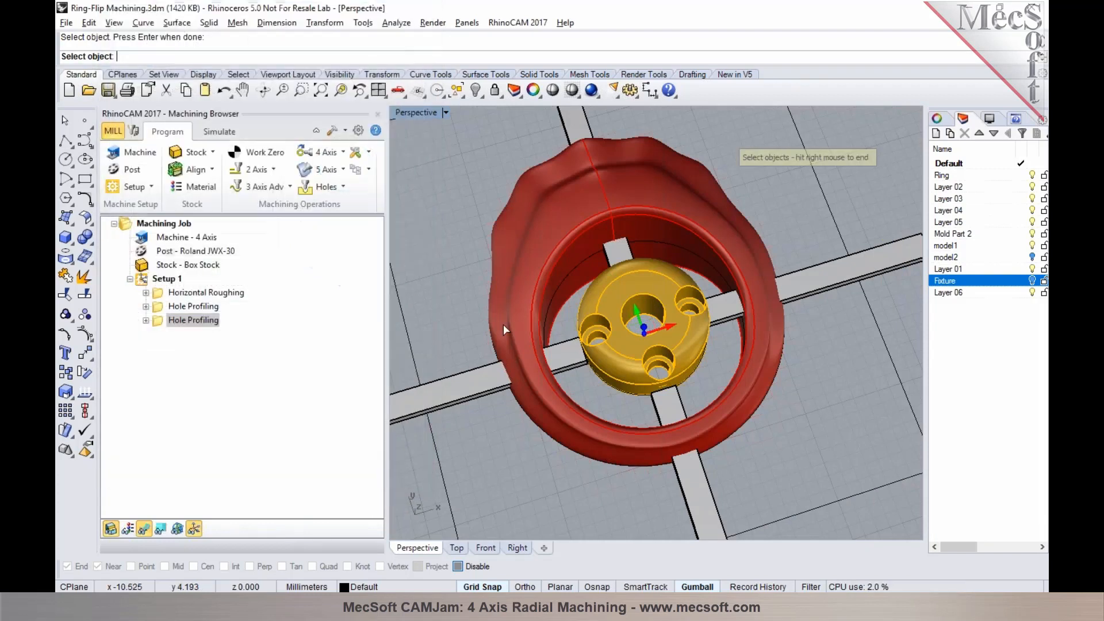
pyautogui.click(657, 356)
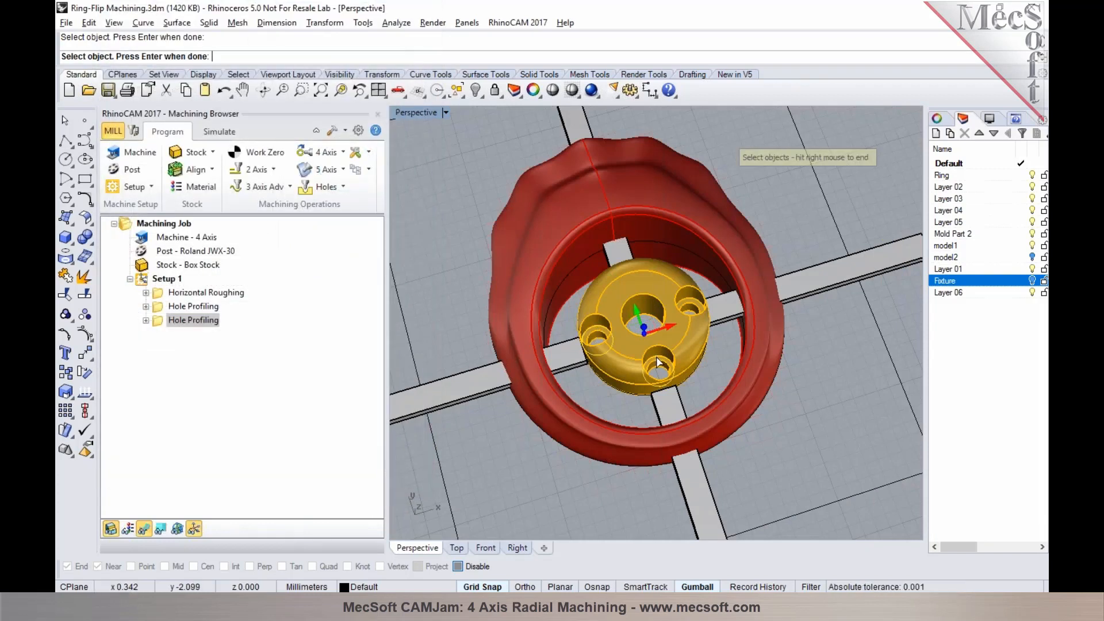
pyautogui.rightClick(688, 305)
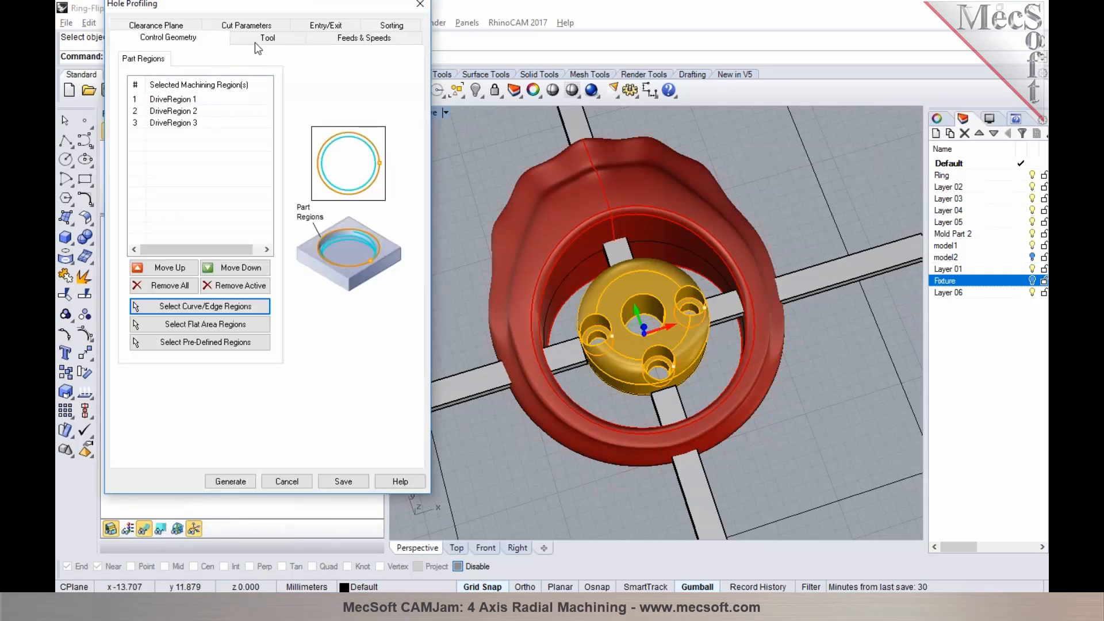
# Set the cut geometry location to At Bottom and the hole depth to 3, and generate the toolpath
pyautogui.click(247, 26)
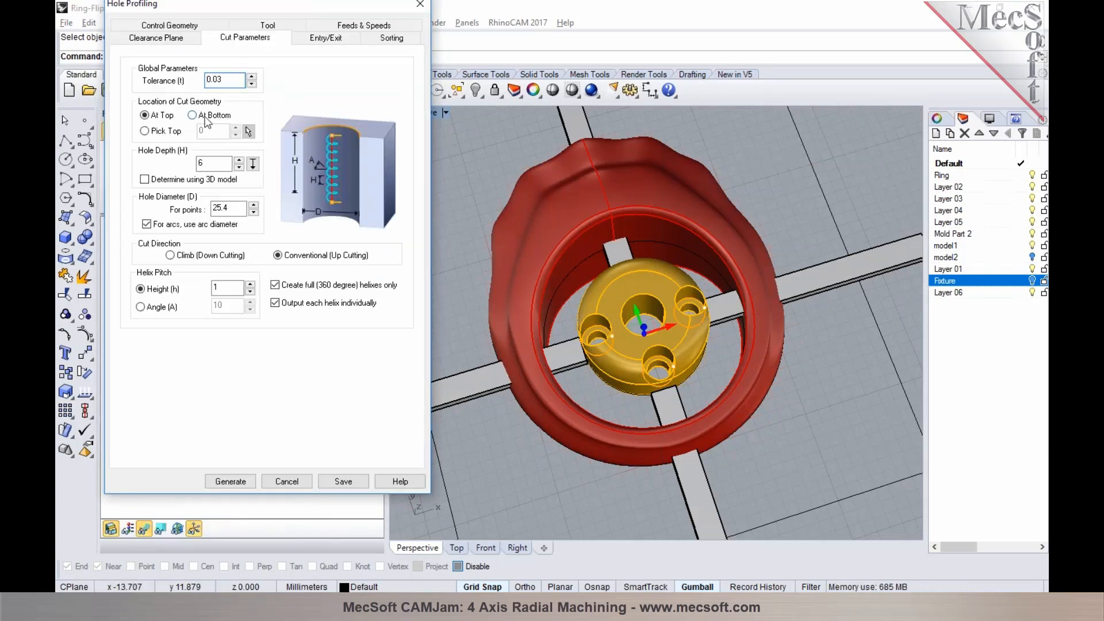
pyautogui.moveTo(205, 119)
pyautogui.doubleClick(200, 163)
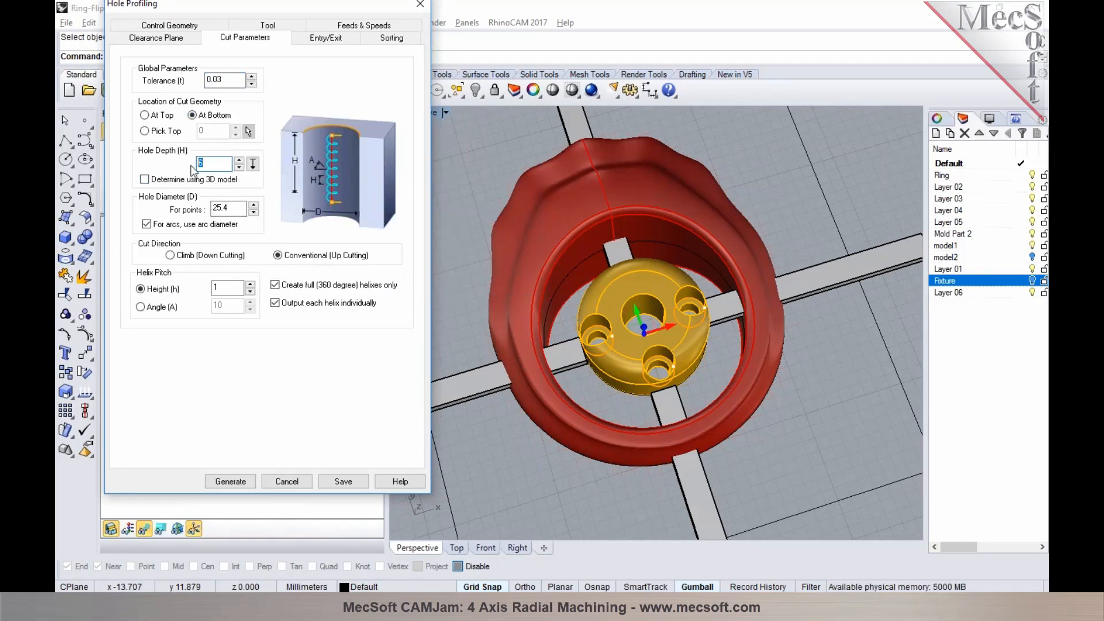
pyautogui.click(230, 481)
# Simulate the Hole Profiling toolpath that cuts the three small counterbores
pyautogui.moveTo(503, 402); pyautogui.dragTo(593, 338, button='right')
pyautogui.click(216, 132)
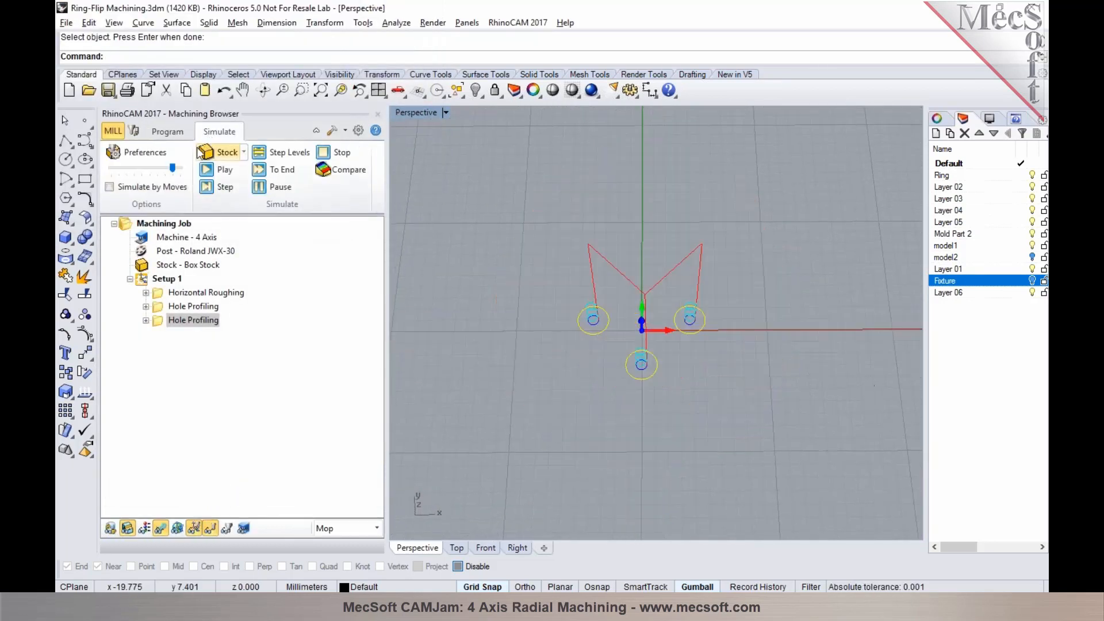
pyautogui.click(208, 171)
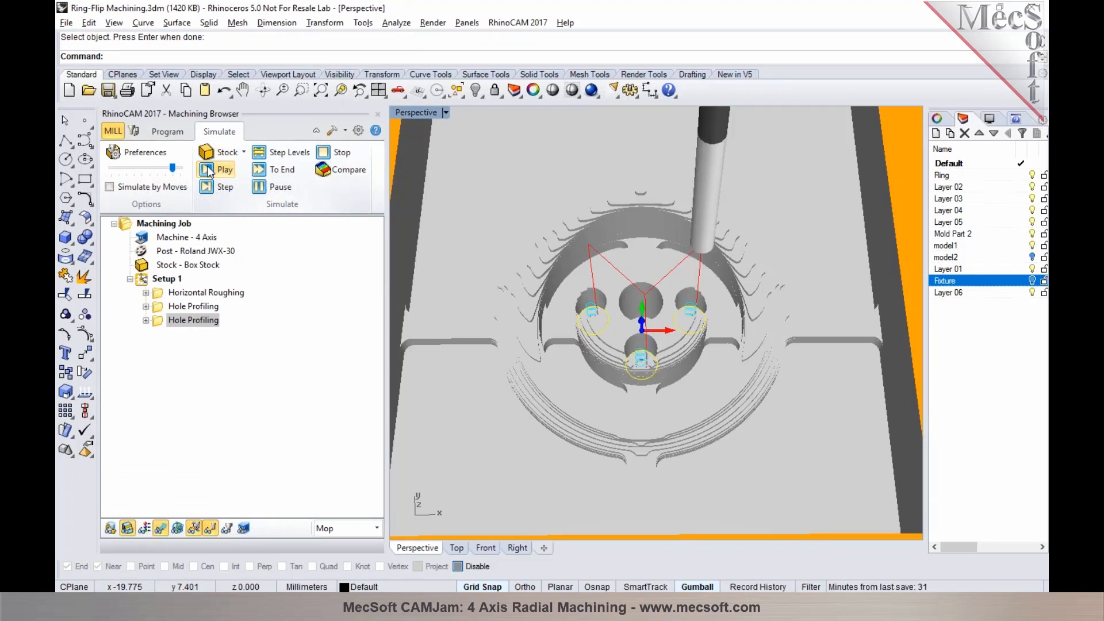
pyautogui.click(165, 135)
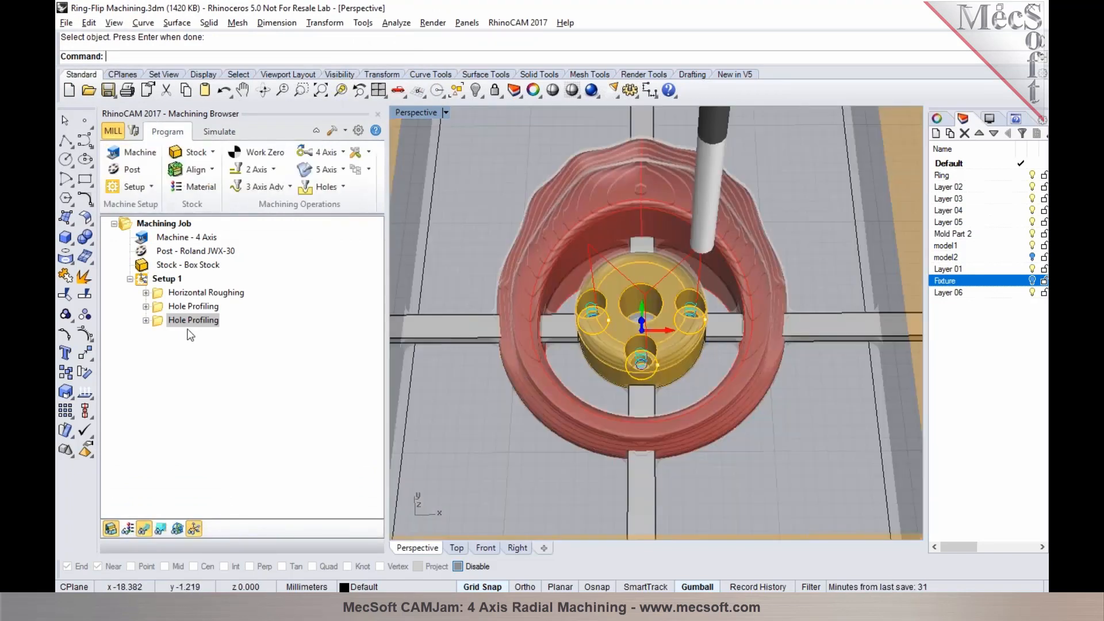
# Duplicate the counterbore Hole Profiling operation and open the copy, leaving the flat area selection without picking anything
pyautogui.click(160, 323)
pyautogui.hotkey('ctrl', 'v')
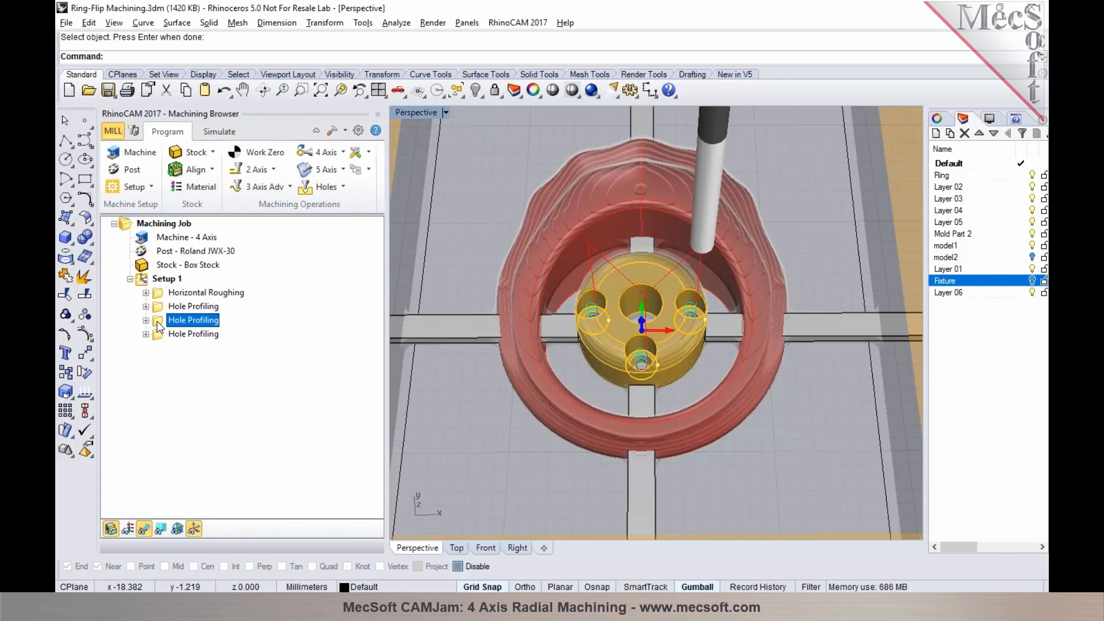
pyautogui.click(158, 335)
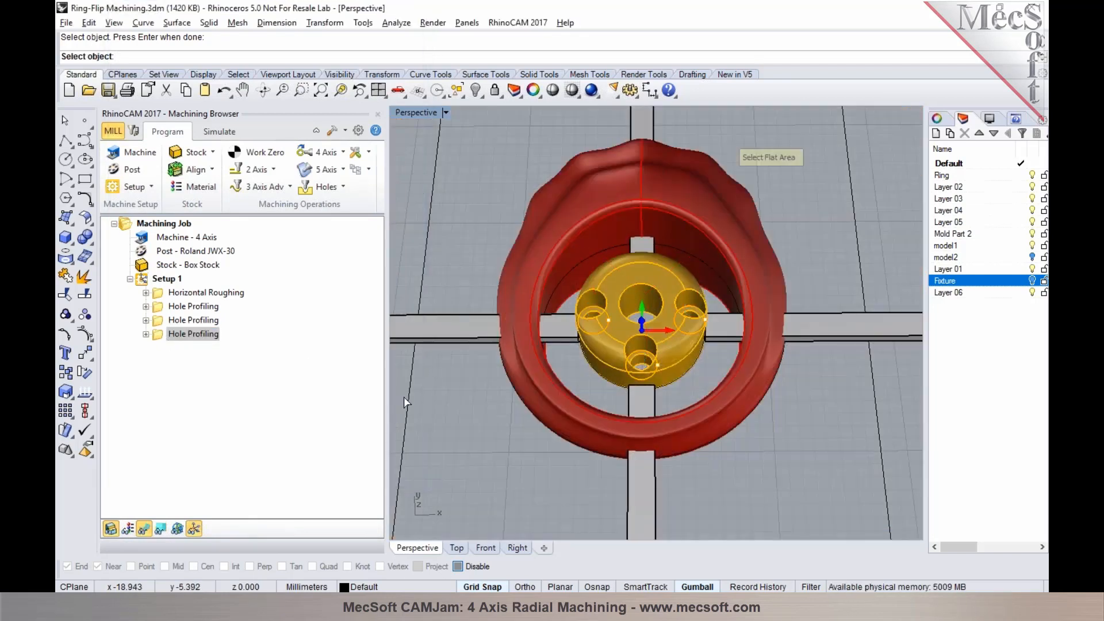
pyautogui.press('Return')
pyautogui.click(583, 355)
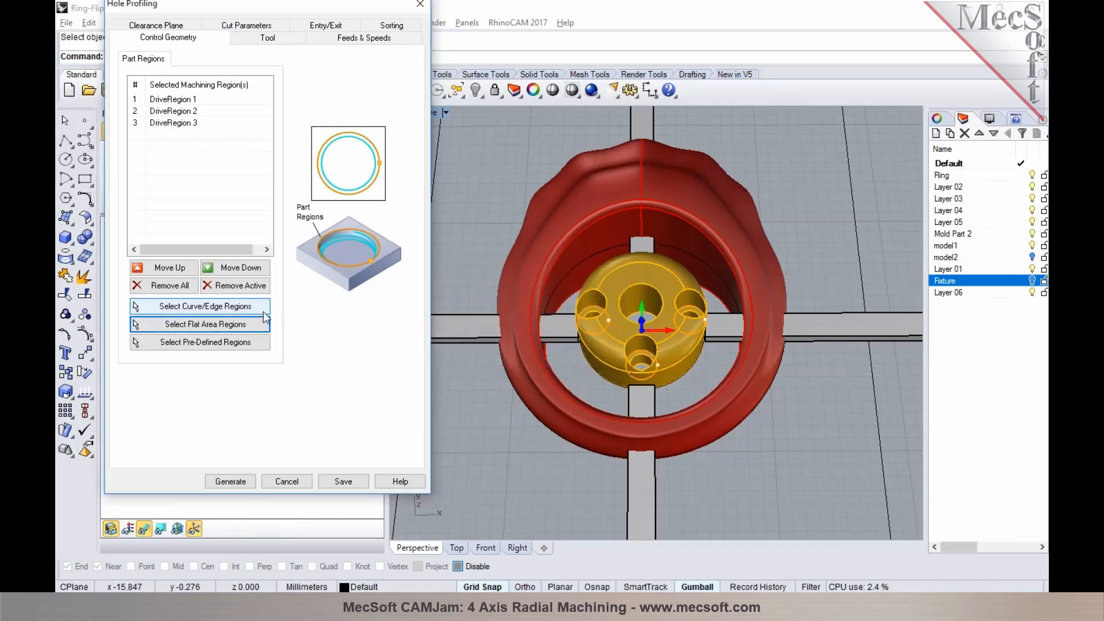
# Replace the new copy's machining regions with the inner through-hole edges of the three small holes and open its cut parameters
pyautogui.click(182, 288)
pyautogui.click(190, 307)
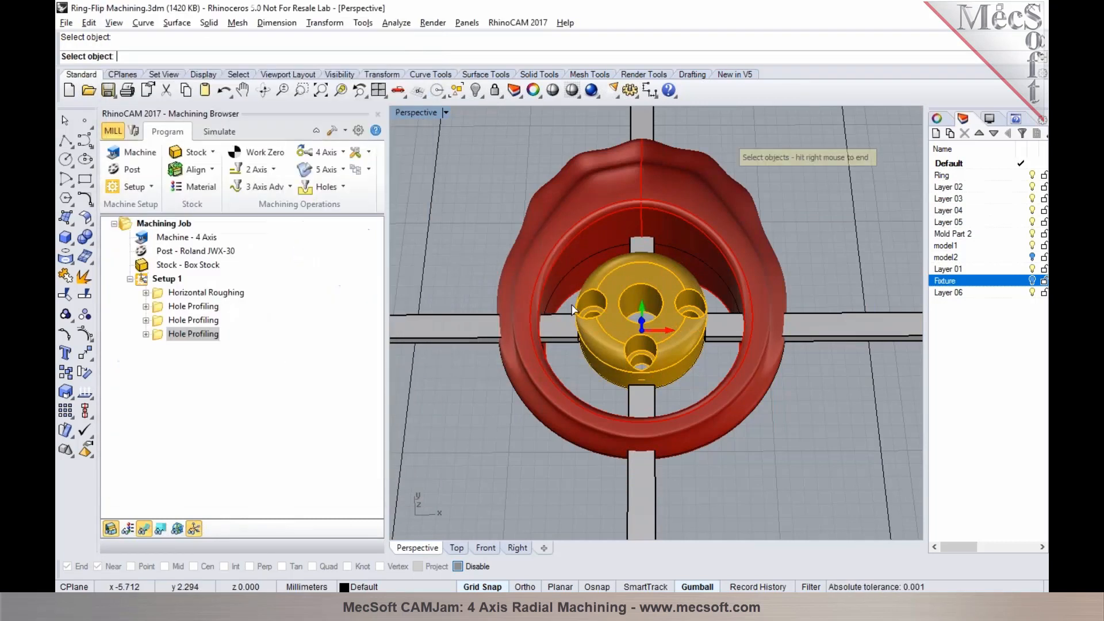
pyautogui.scroll(2, 599, 322)
pyautogui.click(669, 389)
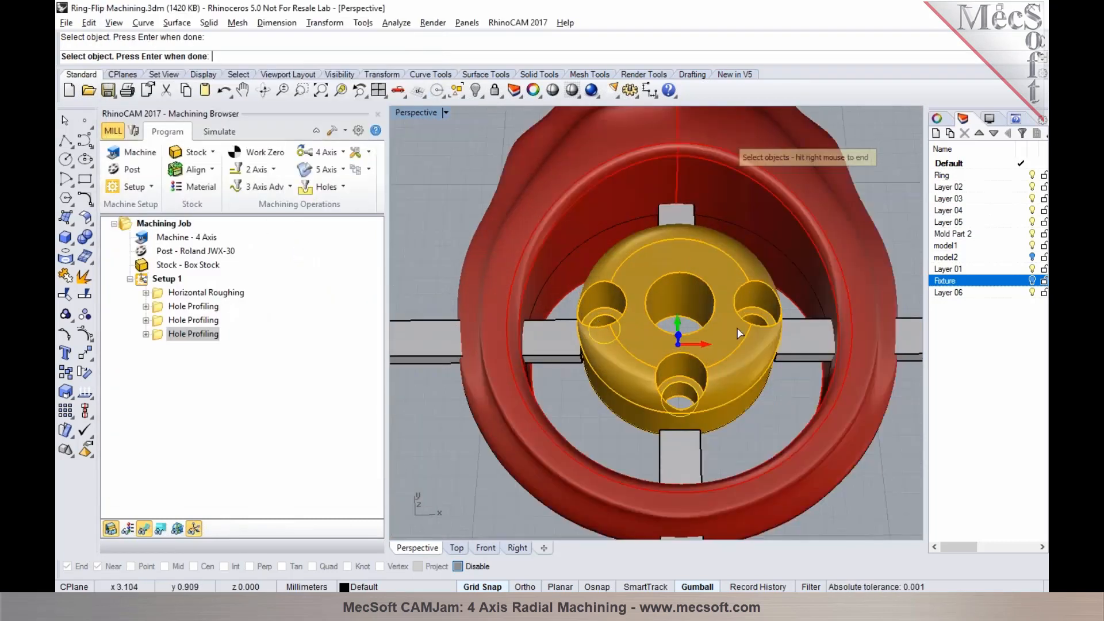
pyautogui.rightClick(753, 321)
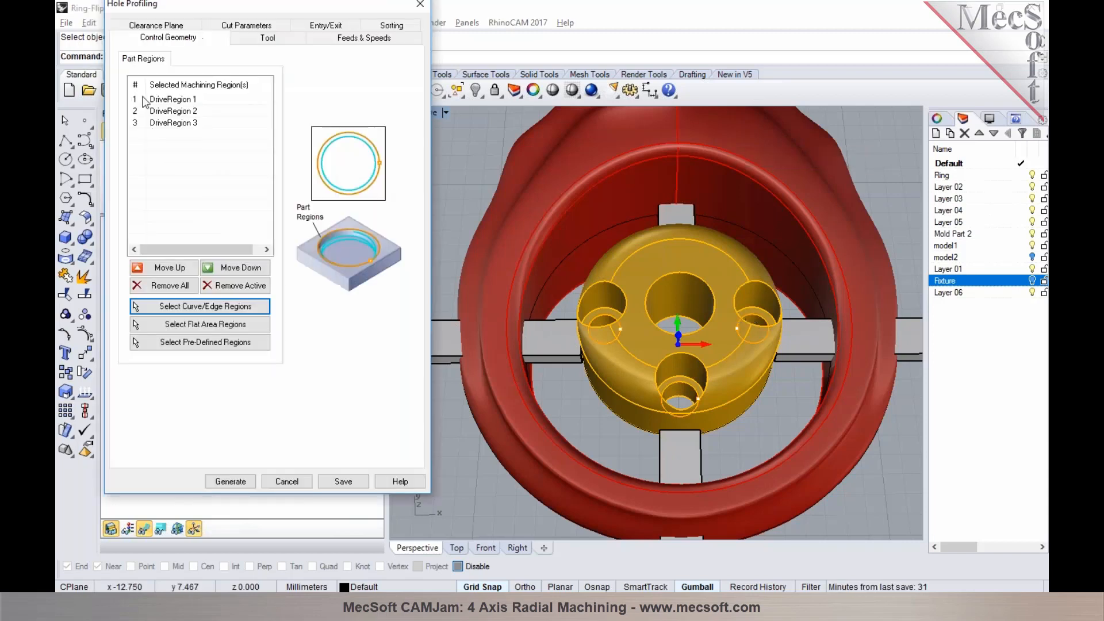
pyautogui.click(230, 33)
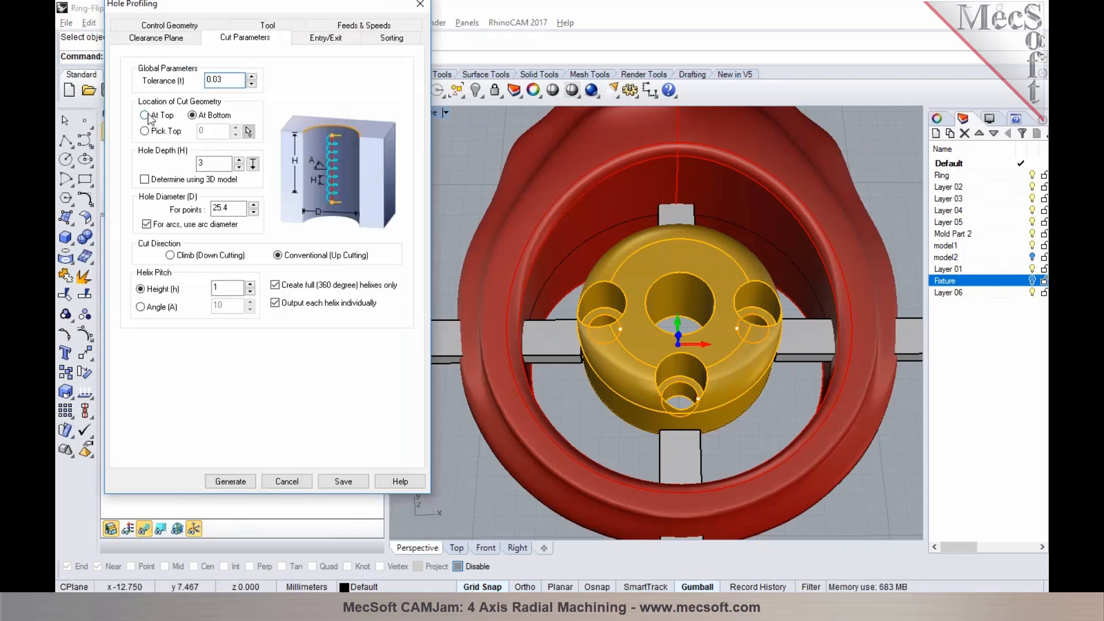
# Generate the Hole Profiling toolpath for the three small through holes and simulate it on the stock
pyautogui.click(230, 481)
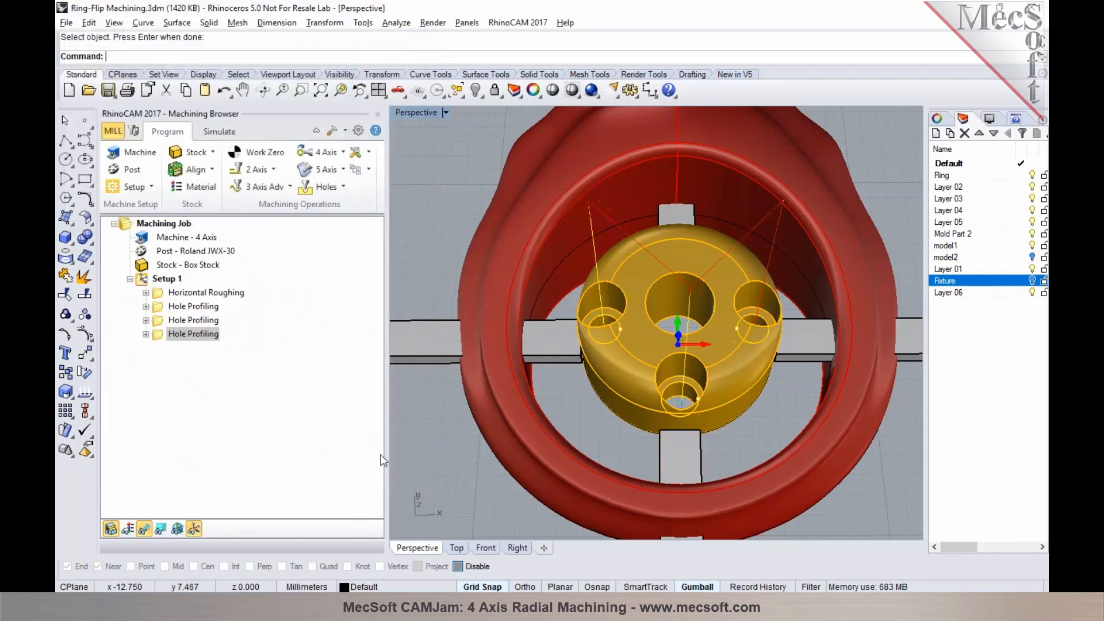
pyautogui.moveTo(661, 455); pyautogui.dragTo(669, 453, button='right')
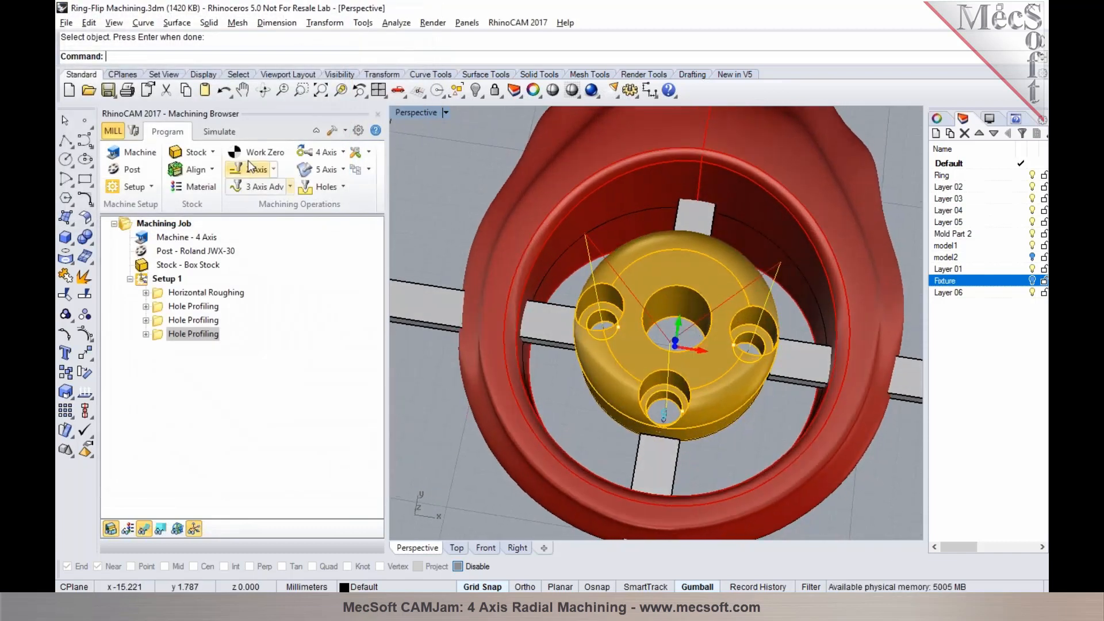
pyautogui.click(220, 131)
pyautogui.click(213, 166)
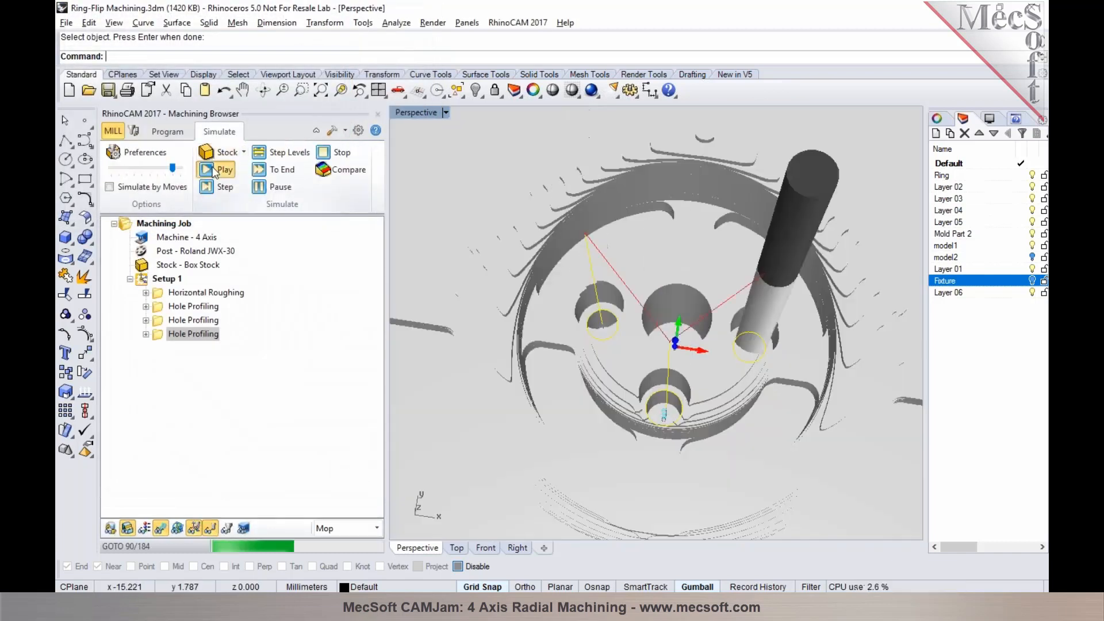
pyautogui.scroll(-6, 459, 304)
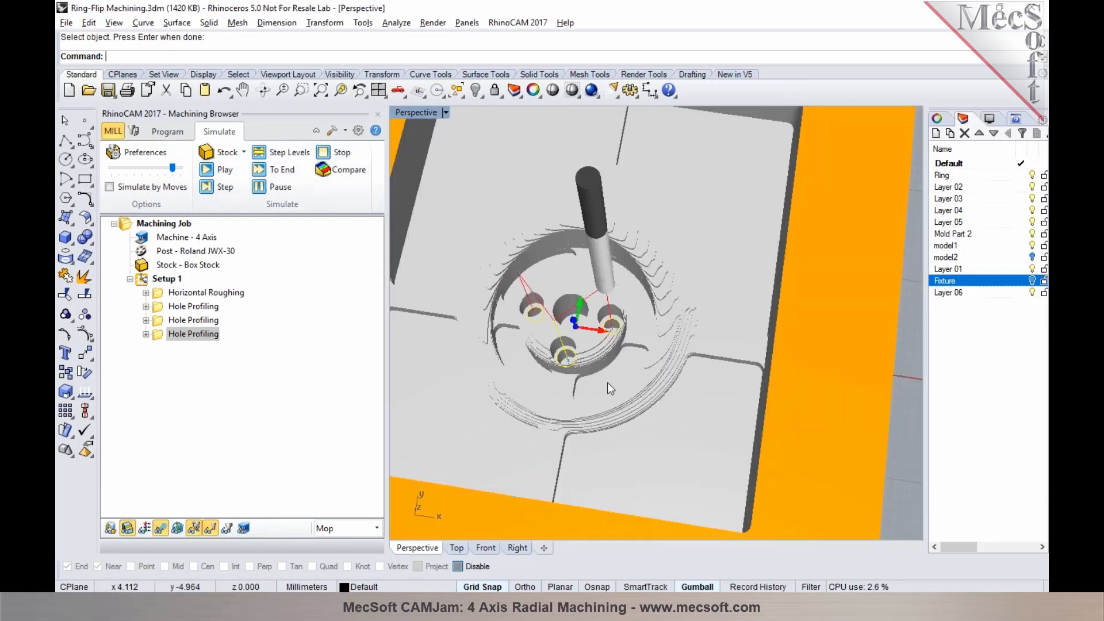
pyautogui.scroll(-5, 607, 382)
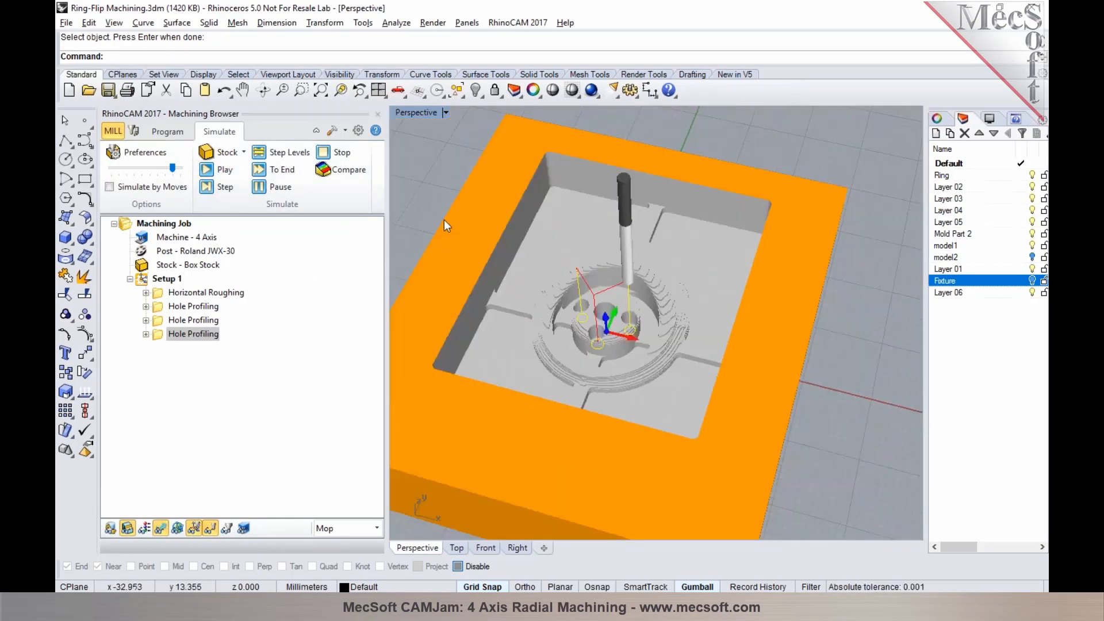
pyautogui.scroll(-3, 757, 371)
pyautogui.scroll(5, 422, 230)
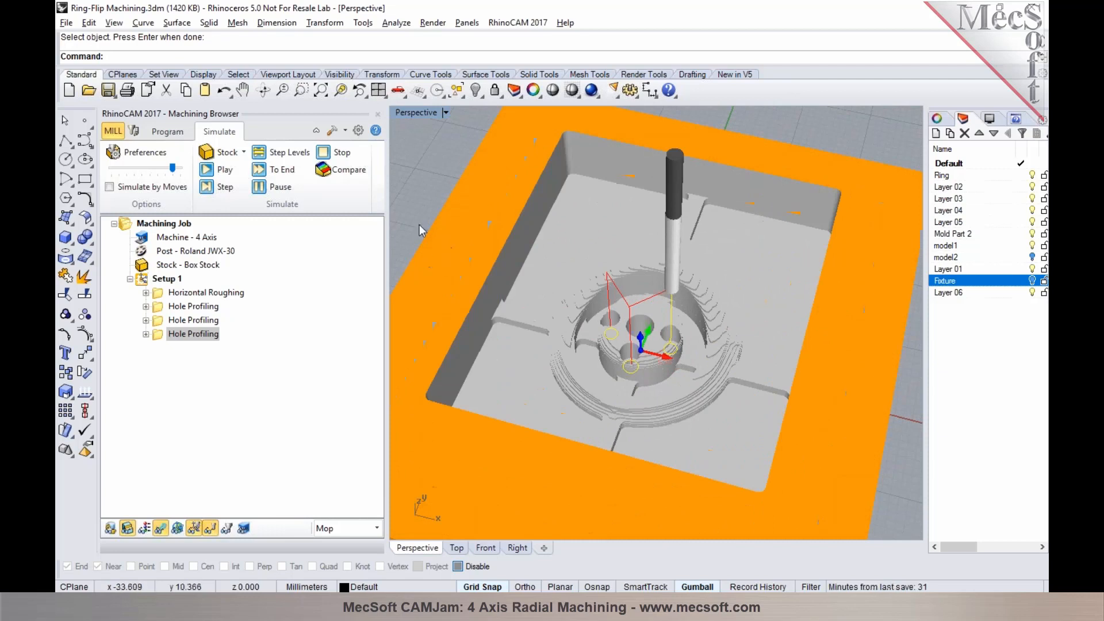
# Add a Rotate Table Setup after the hole operations with a counter-clockwise table rotation angle of 180 degrees
pyautogui.click(167, 131)
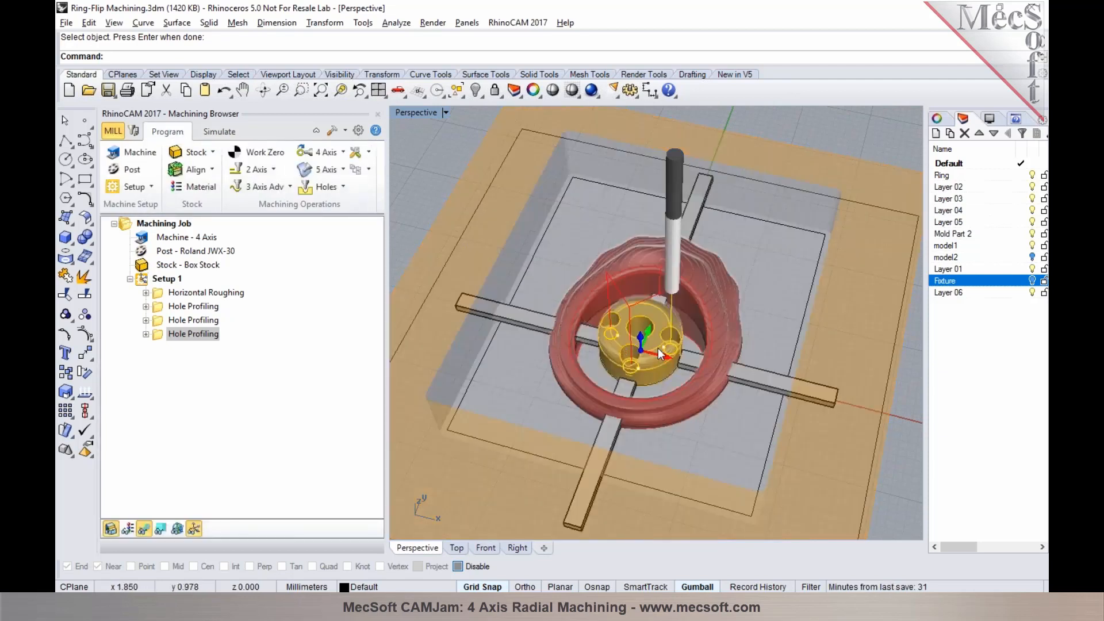
pyautogui.scroll(-2, 658, 348)
pyautogui.scroll(-2, 645, 338)
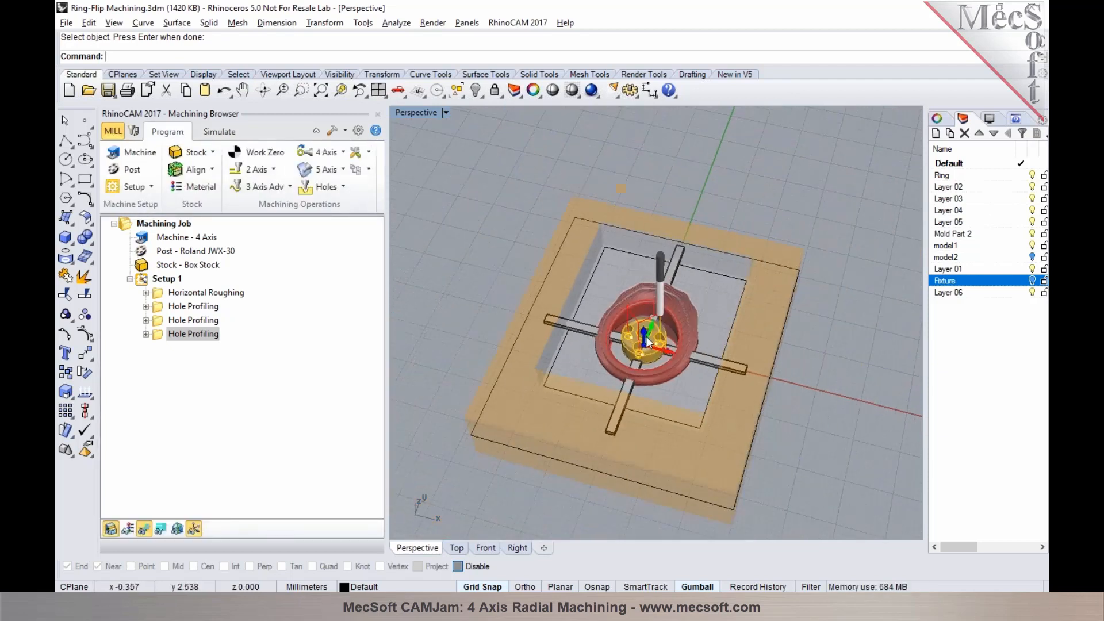
pyautogui.click(149, 188)
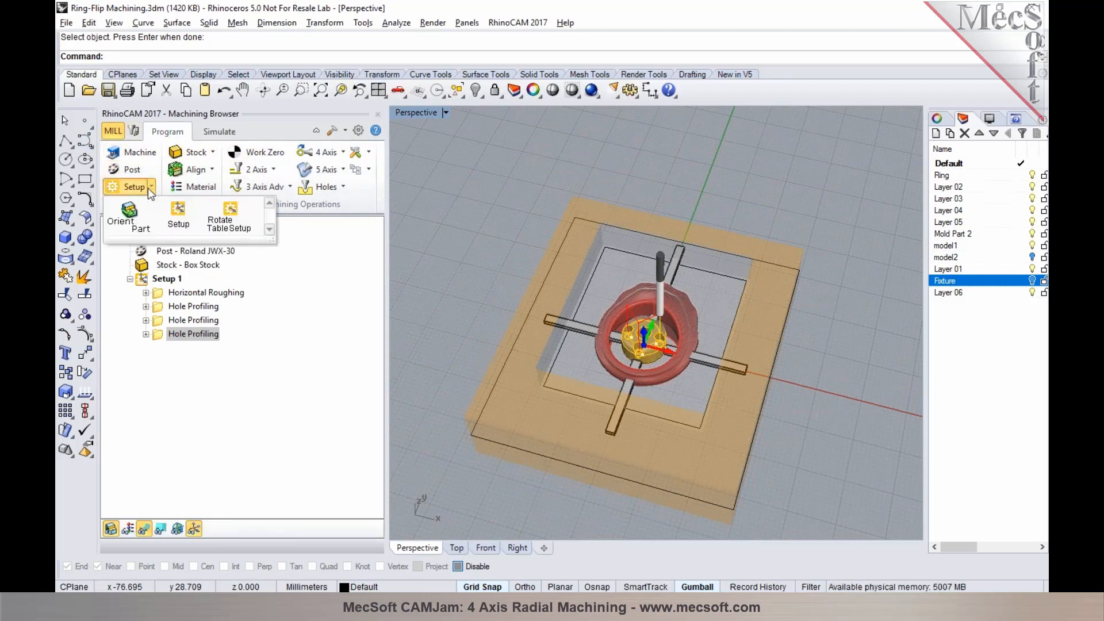
pyautogui.click(214, 224)
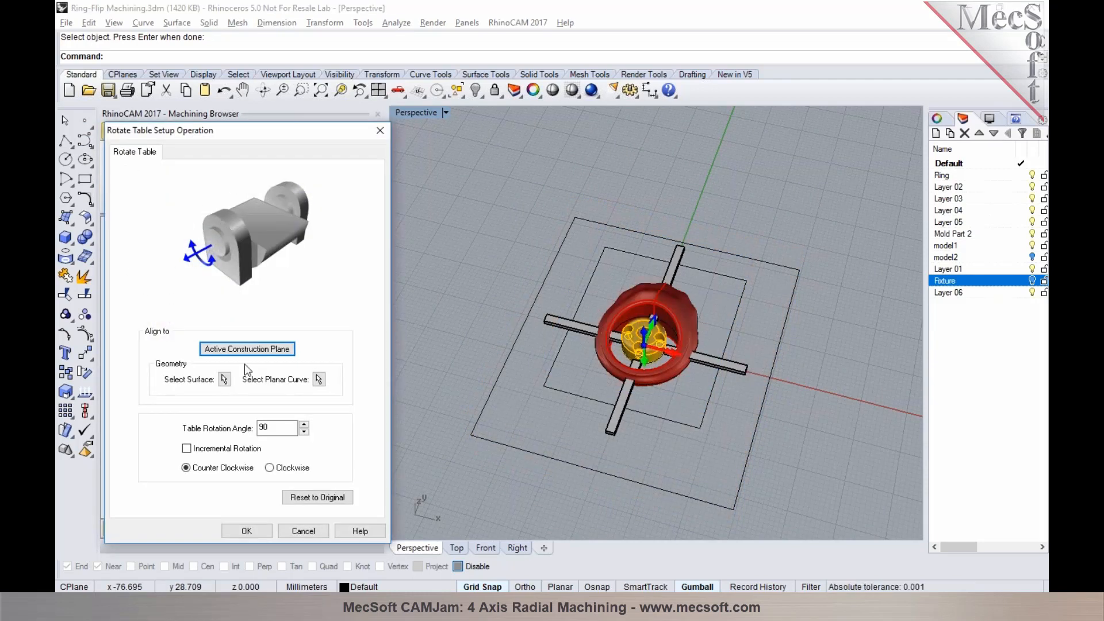
pyautogui.doubleClick(278, 428)
pyautogui.write('180')
pyautogui.moveTo(739, 464); pyautogui.dragTo(658, 409, button='right')
pyautogui.click(240, 532)
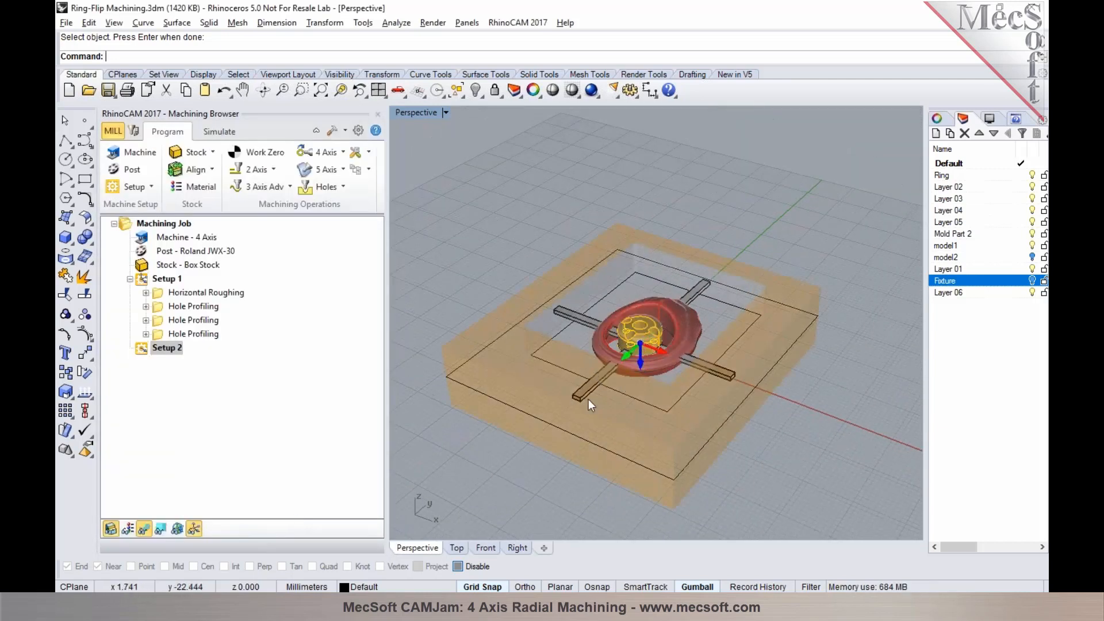
pyautogui.moveTo(537, 448); pyautogui.dragTo(598, 219, button='right')
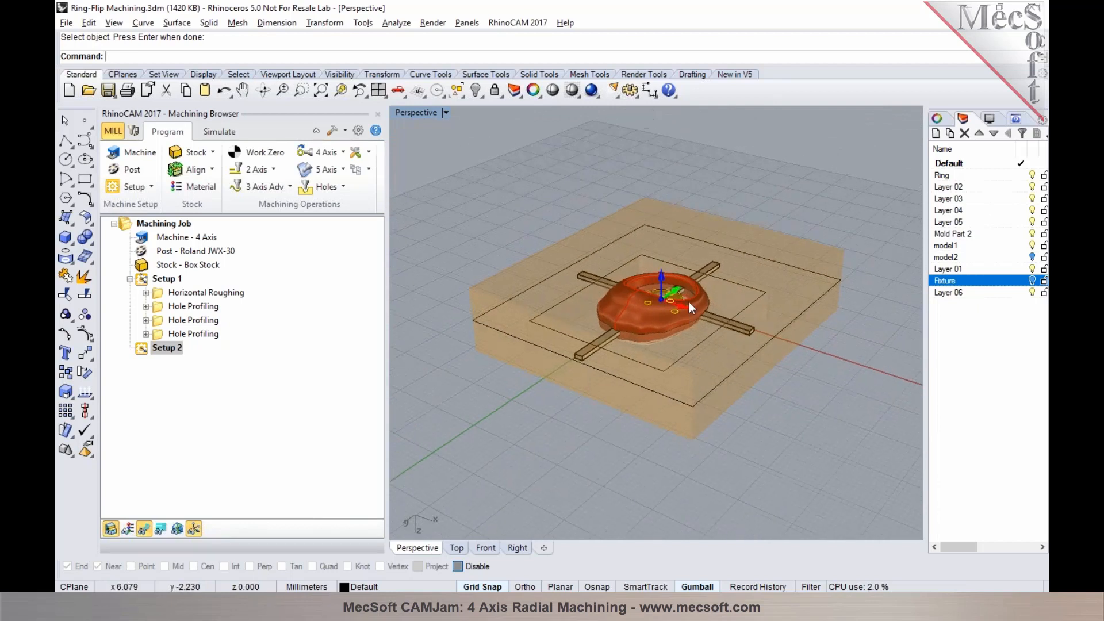
# Copy the Horizontal Roughing operation from Setup 1 into Setup 2
pyautogui.click(161, 295)
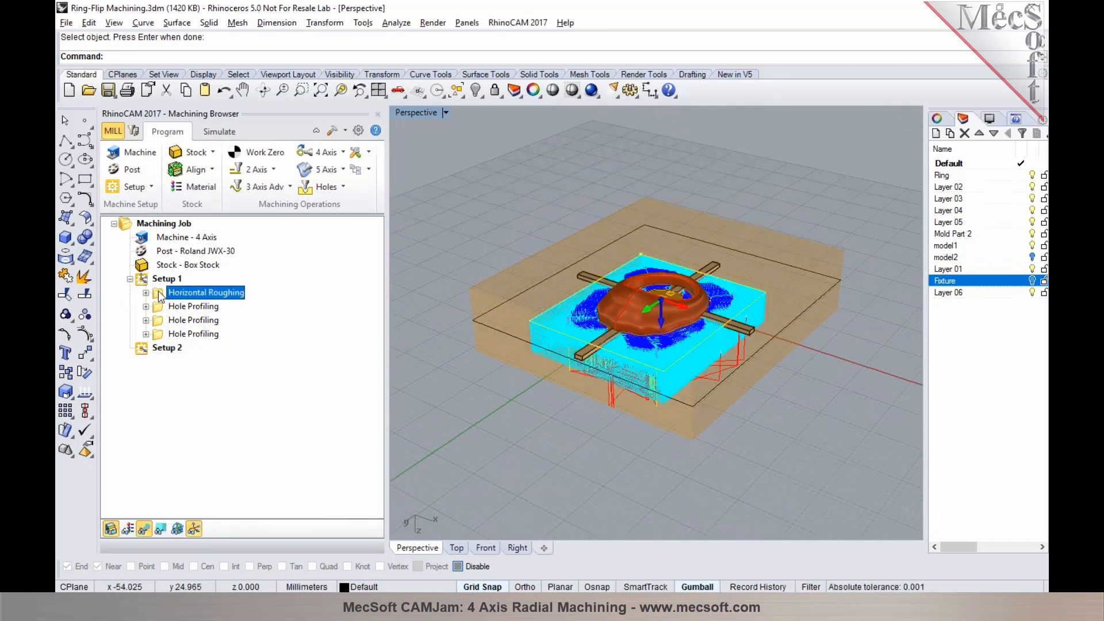
pyautogui.rightClick(161, 295)
pyautogui.click(196, 473)
pyautogui.rightClick(168, 348)
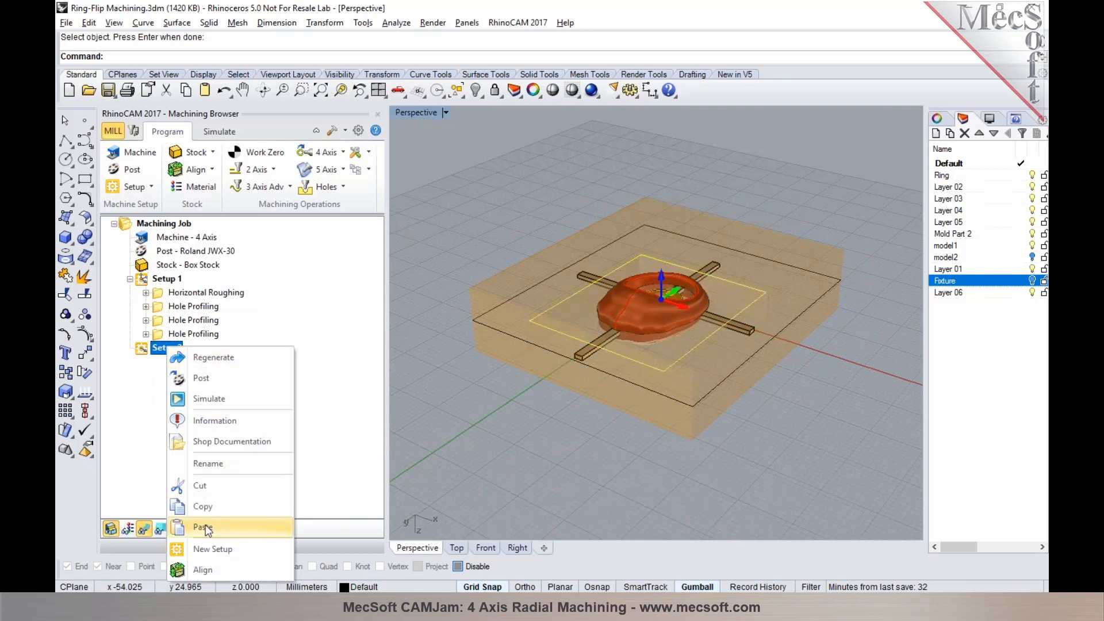
pyautogui.click(203, 527)
pyautogui.click(130, 348)
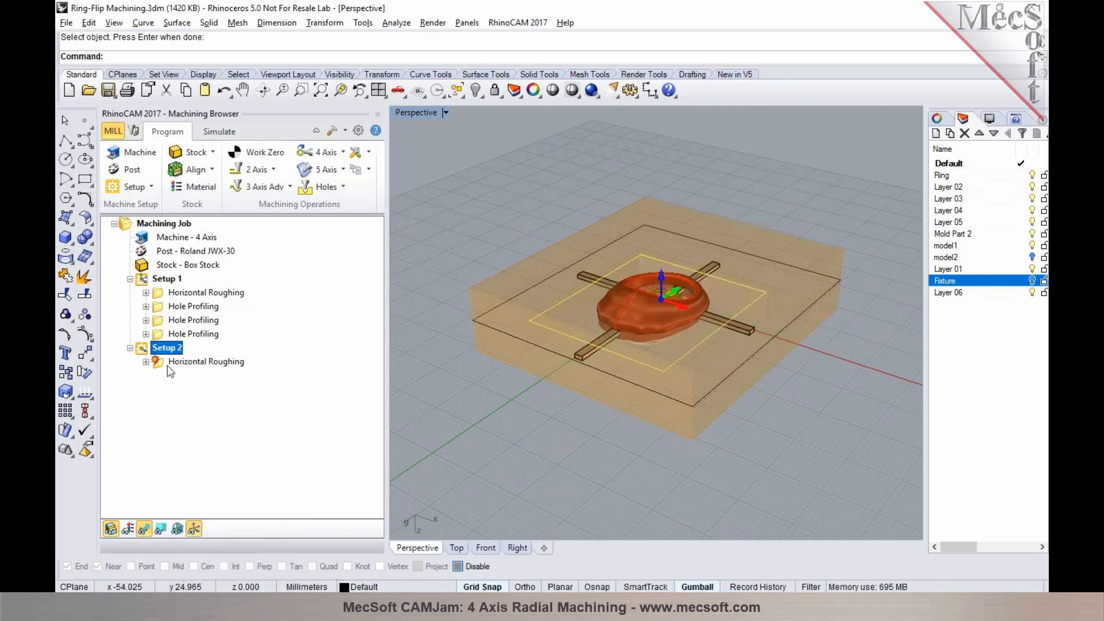
# Regenerate the copied Horizontal Roughing toolpath in Setup 2 and turn off the toolpath display
pyautogui.click(168, 363)
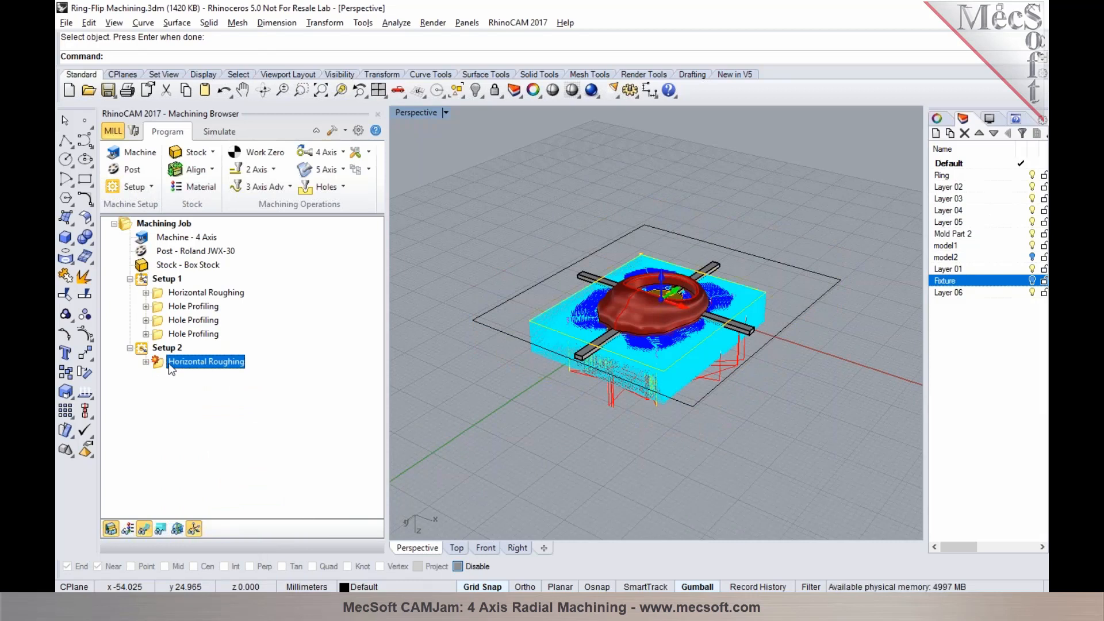
pyautogui.rightClick(168, 363)
pyautogui.click(226, 117)
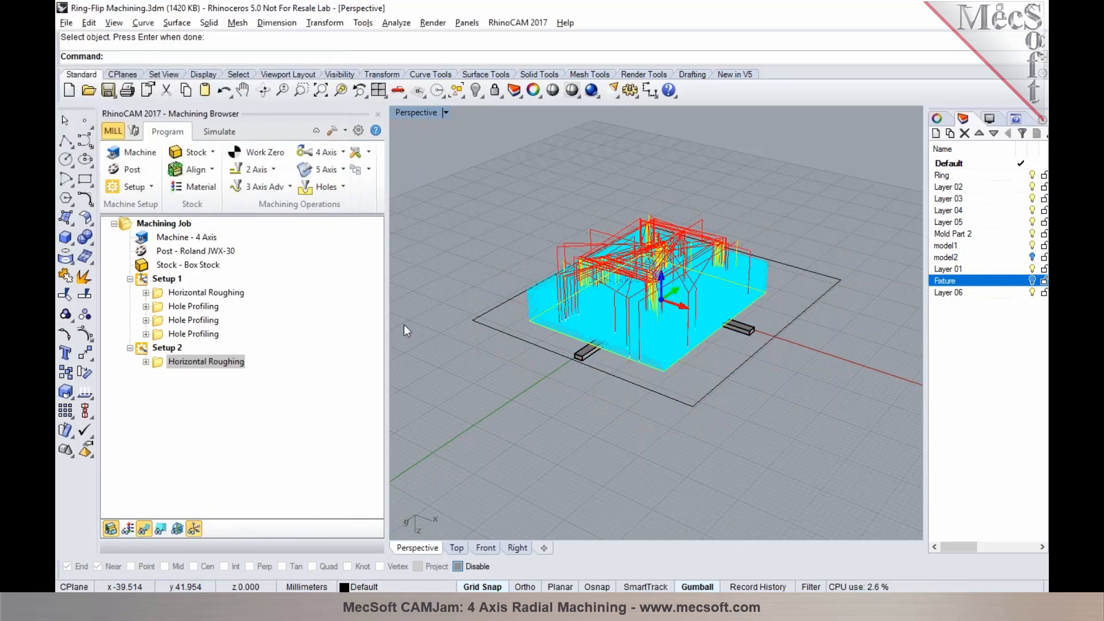
pyautogui.click(144, 529)
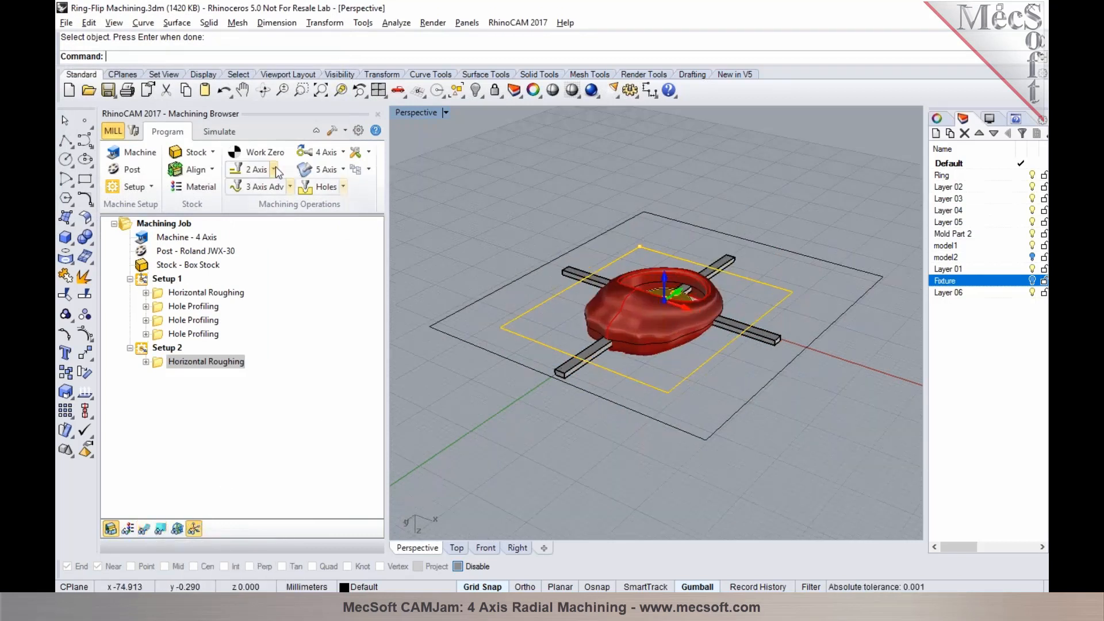
# Simulate the Setup 2 Horizontal Roughing, skipping straight to the end of the cut
pyautogui.click(219, 131)
pyautogui.click(221, 170)
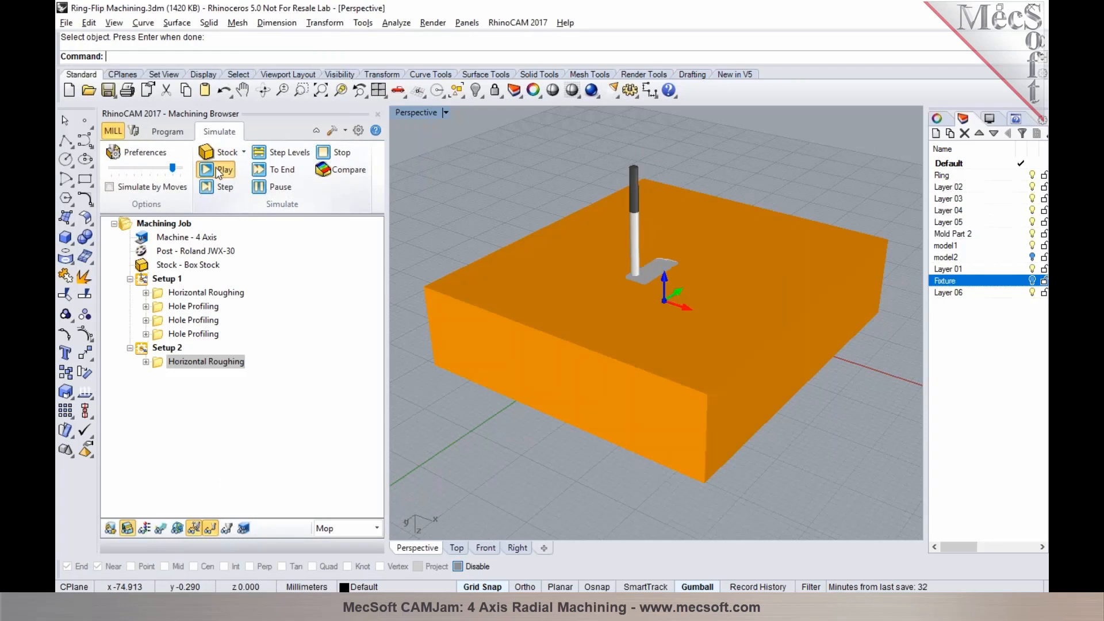
pyautogui.moveTo(630, 315); pyautogui.dragTo(602, 316, button='right')
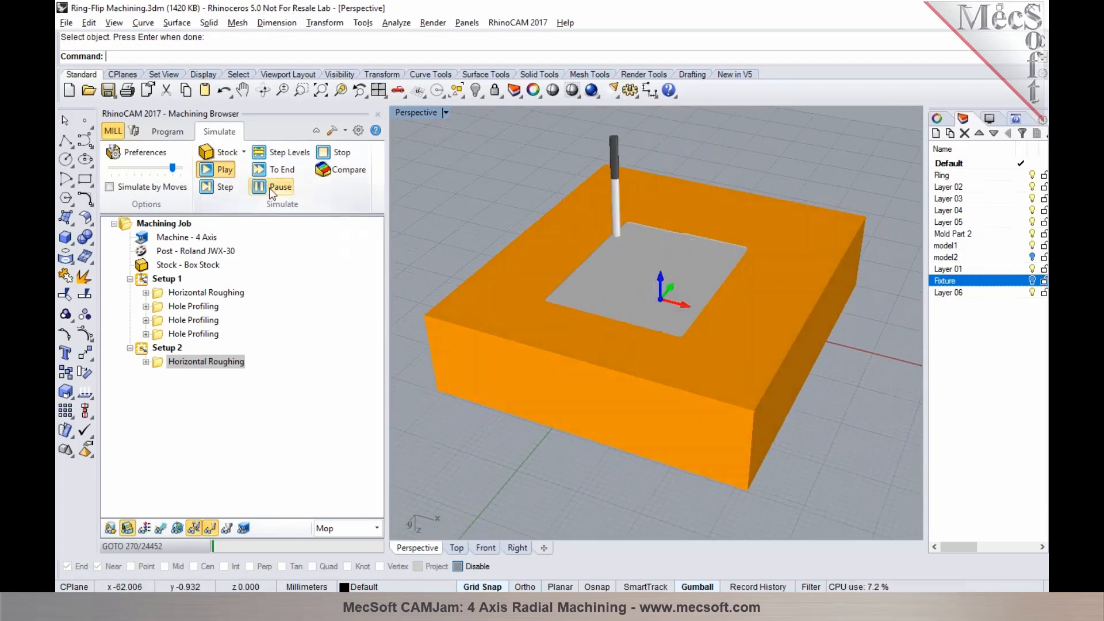
pyautogui.click(260, 169)
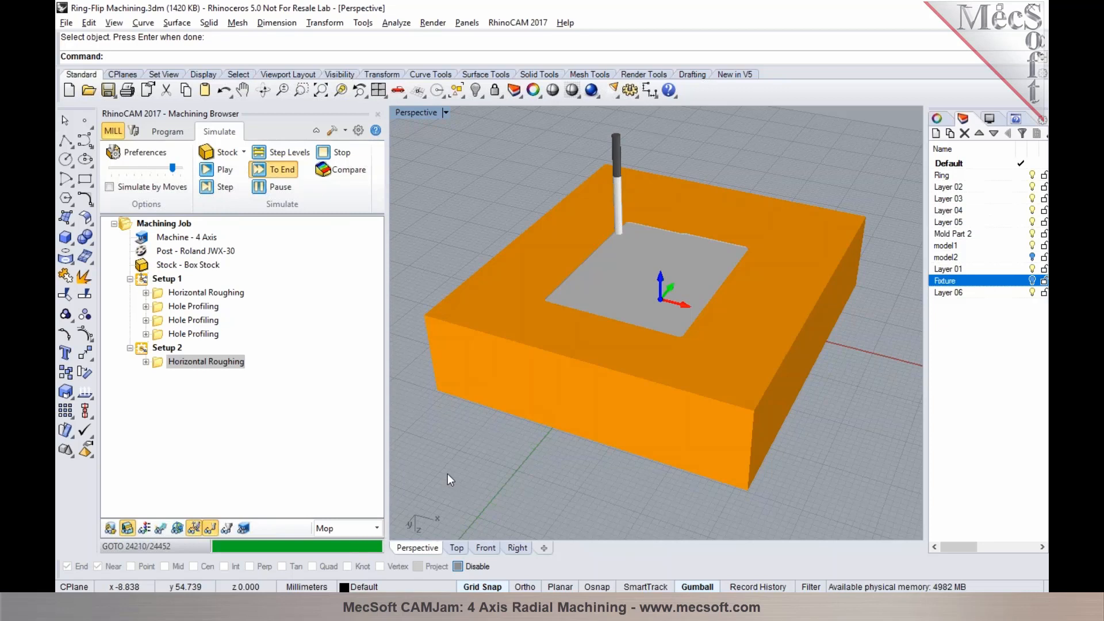
pyautogui.moveTo(588, 449); pyautogui.dragTo(605, 415, button='right')
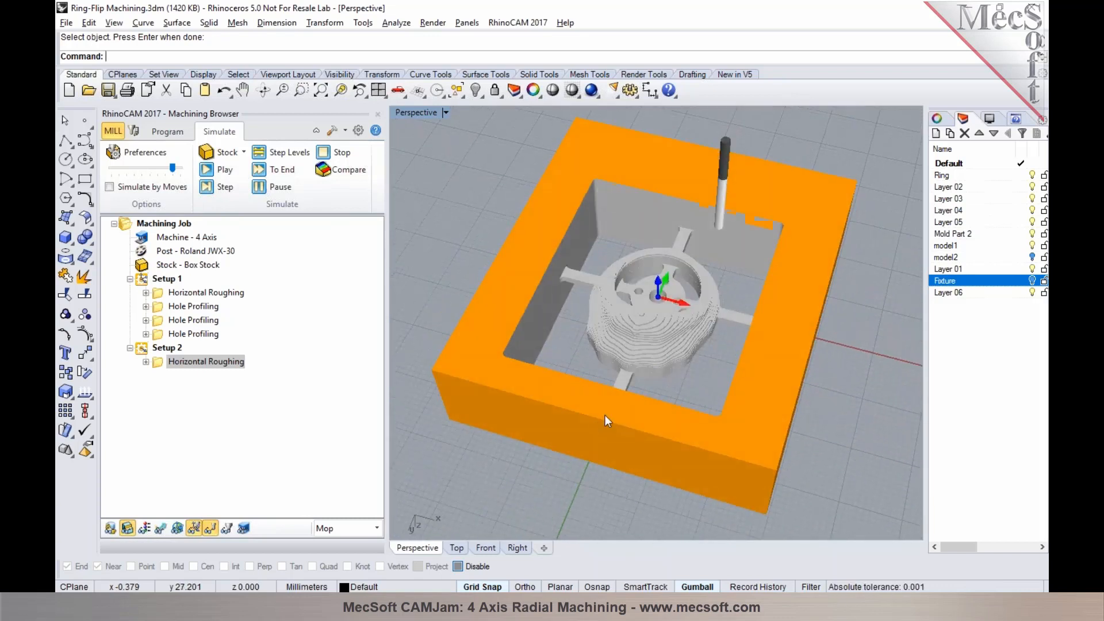
# Leave the simulation, check the part in the Top and Perspective views, and hide the stock display
pyautogui.click(168, 132)
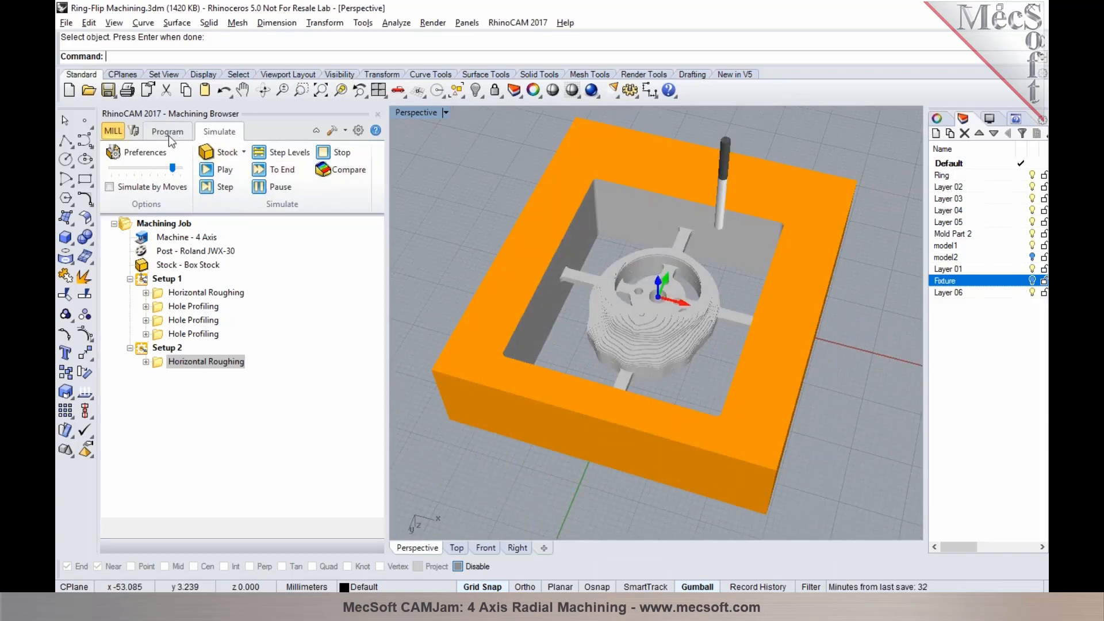
pyautogui.click(456, 548)
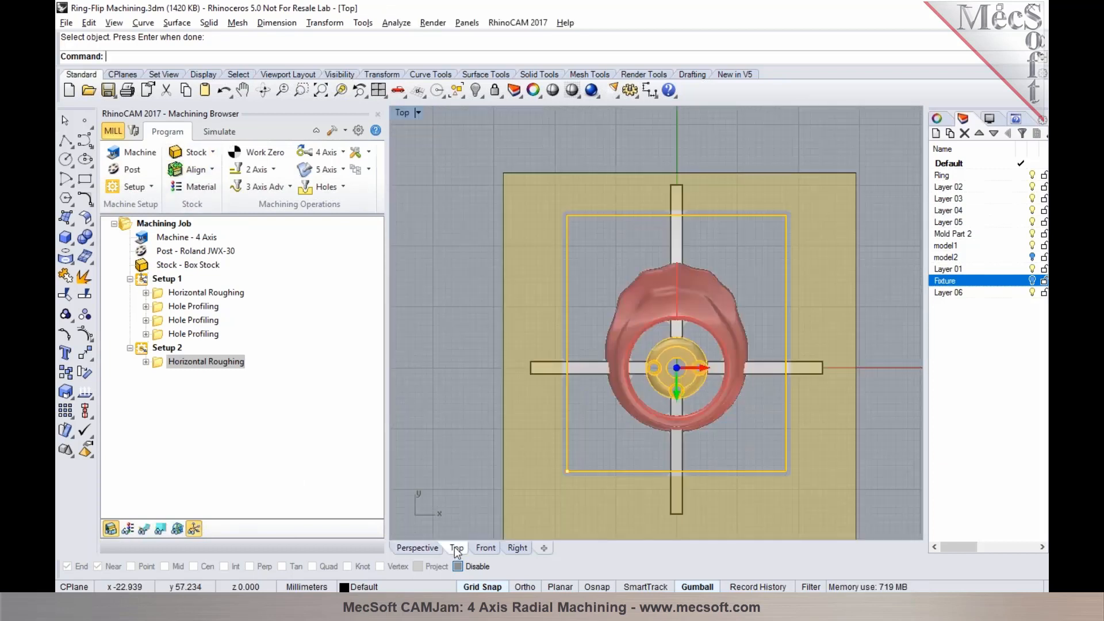
pyautogui.scroll(4, 699, 361)
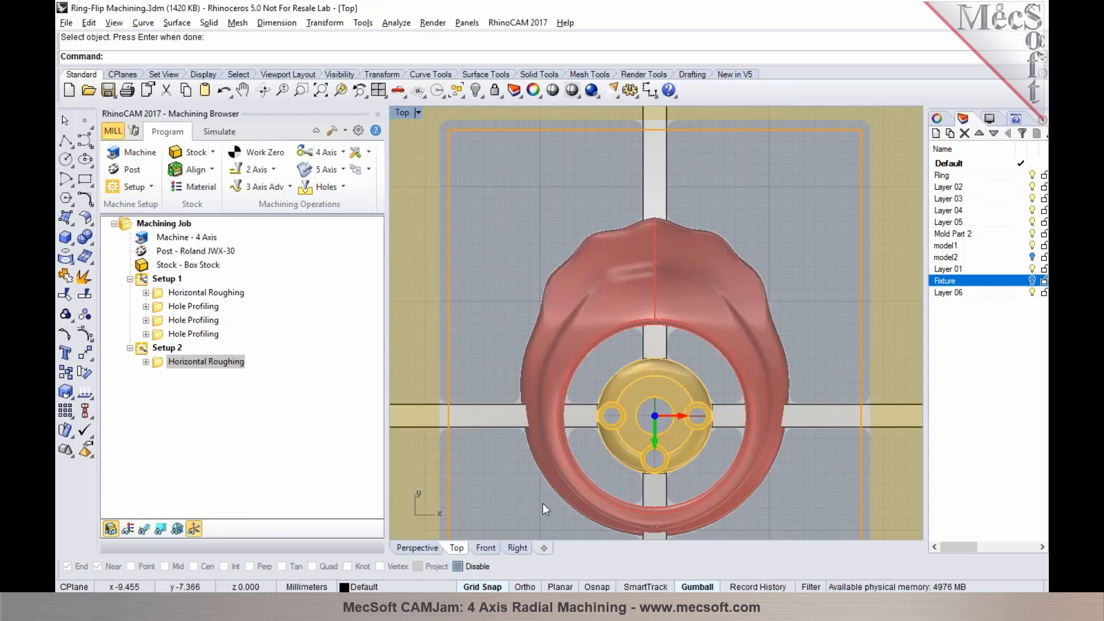
pyautogui.click(426, 548)
pyautogui.moveTo(617, 415); pyautogui.dragTo(406, 285, button='right')
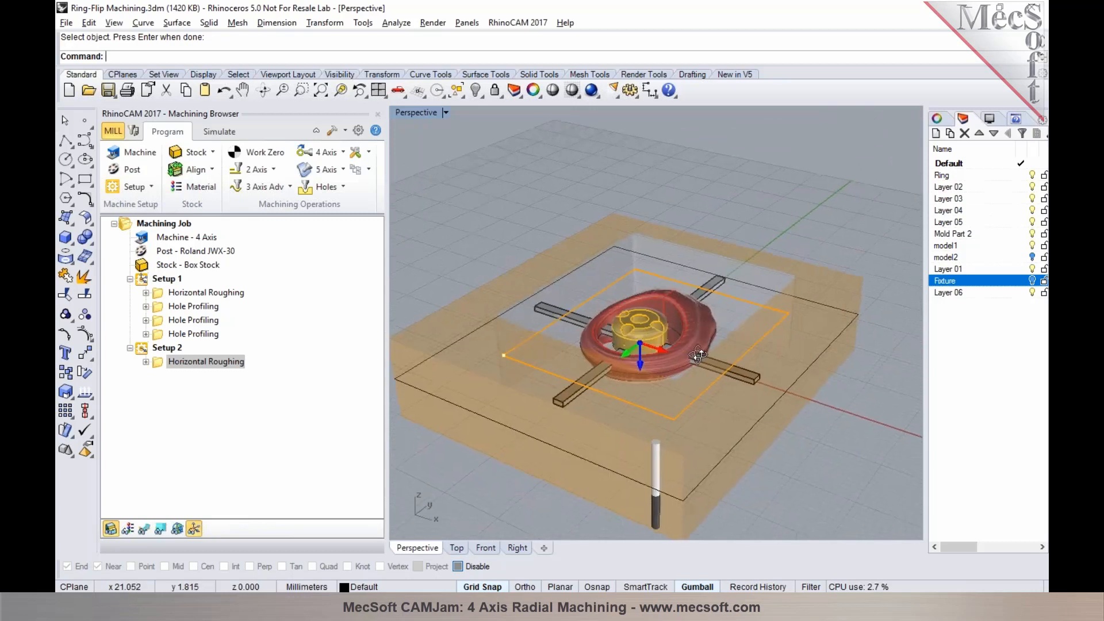
pyautogui.click(111, 529)
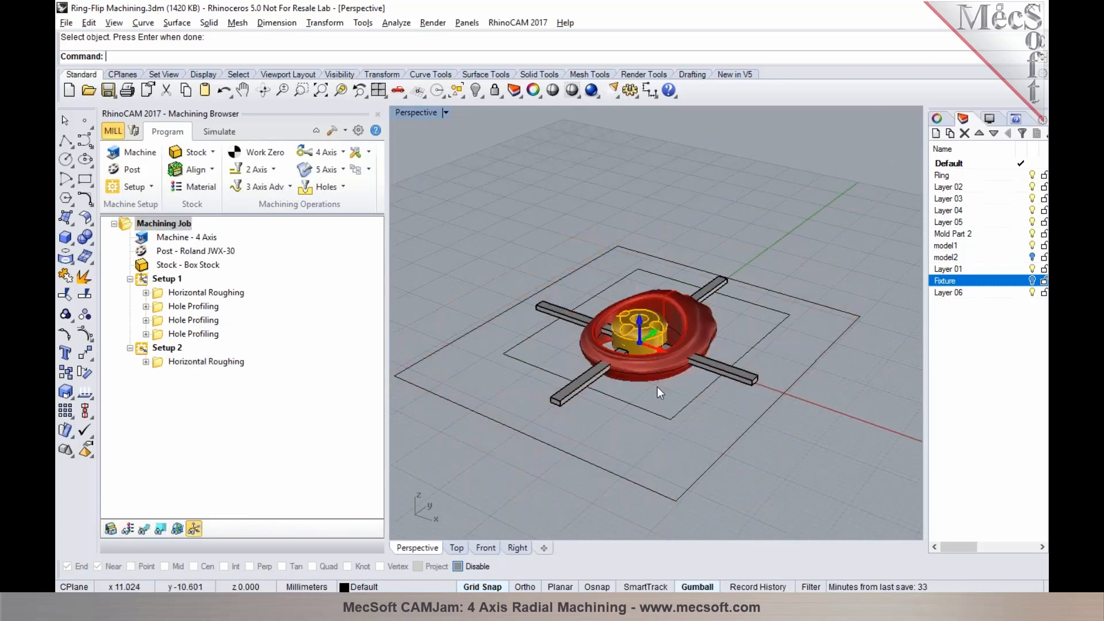
# Offset the ring's outer outline curve outward by 1.5 mm
pyautogui.scroll(3, 658, 390)
pyautogui.click(664, 363)
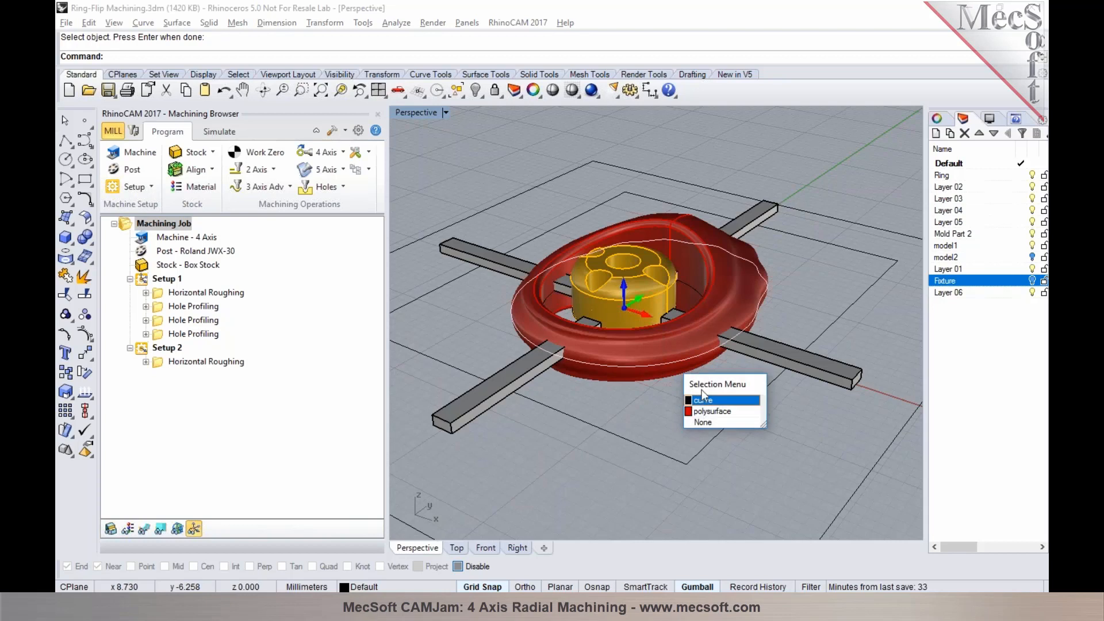
pyautogui.click(708, 397)
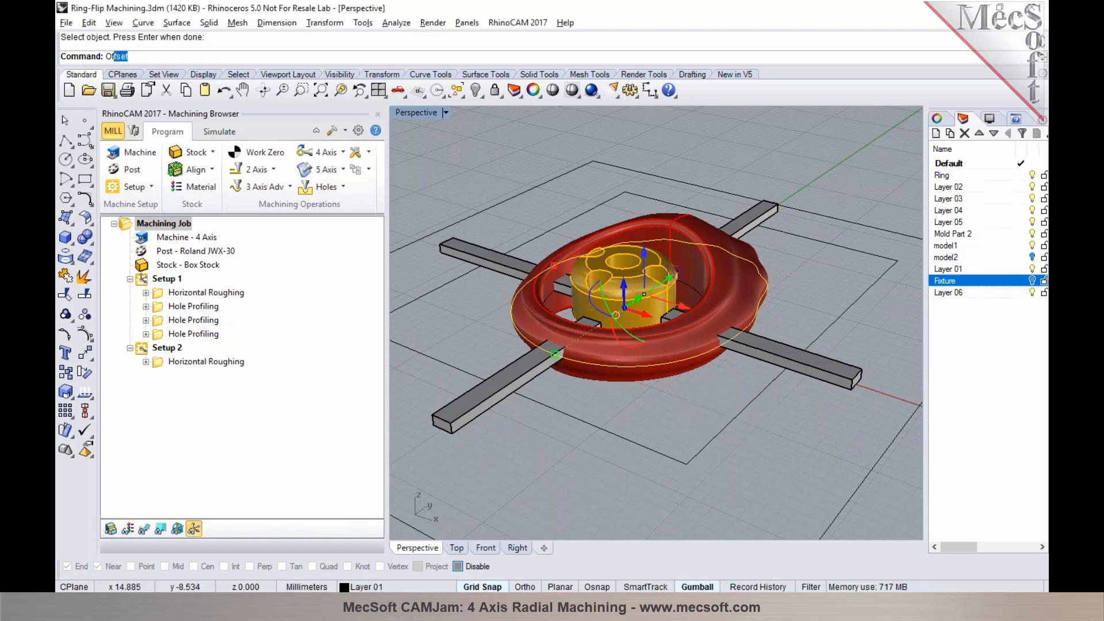
pyautogui.press('Return')
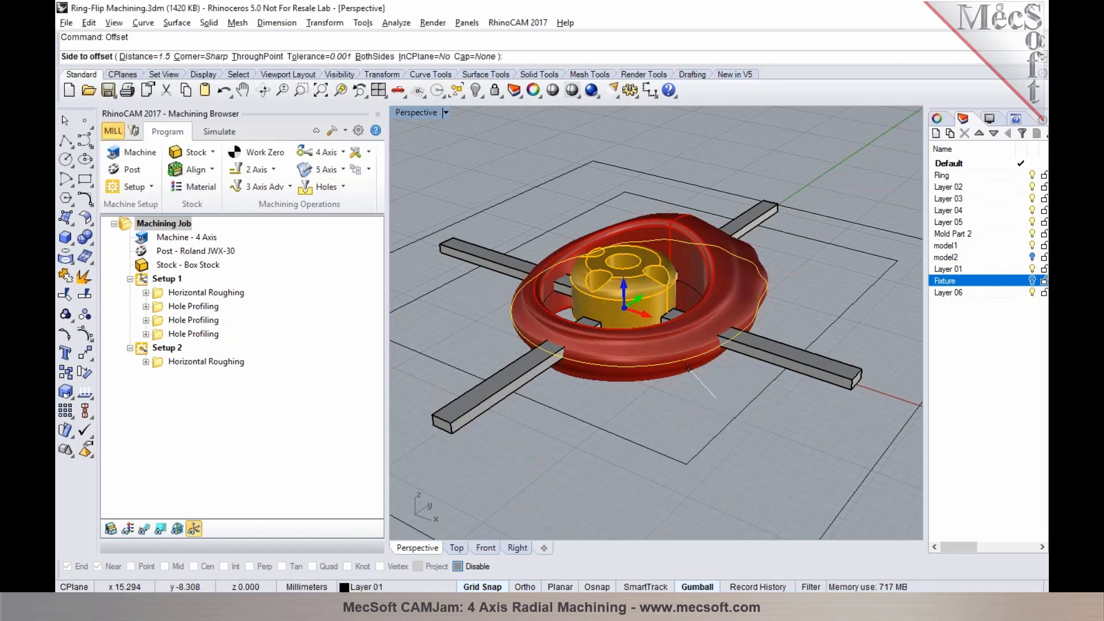
pyautogui.click(694, 408)
# Offset the circular base curve of the yellow center part outward by 1.5 mm
pyautogui.scroll(5, 651, 317)
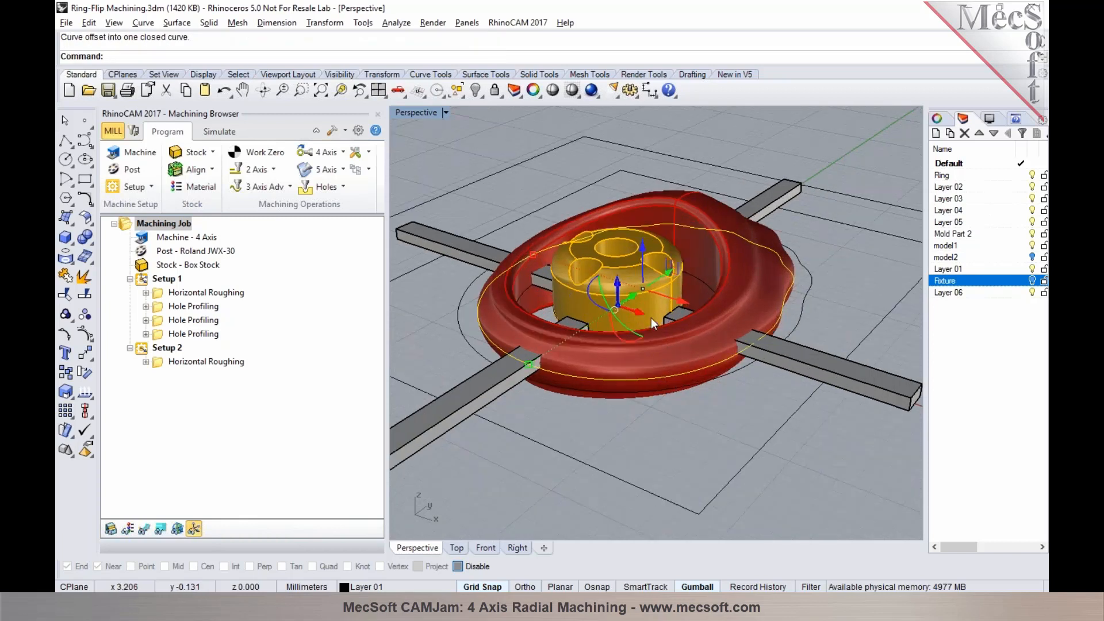
pyautogui.click(661, 355)
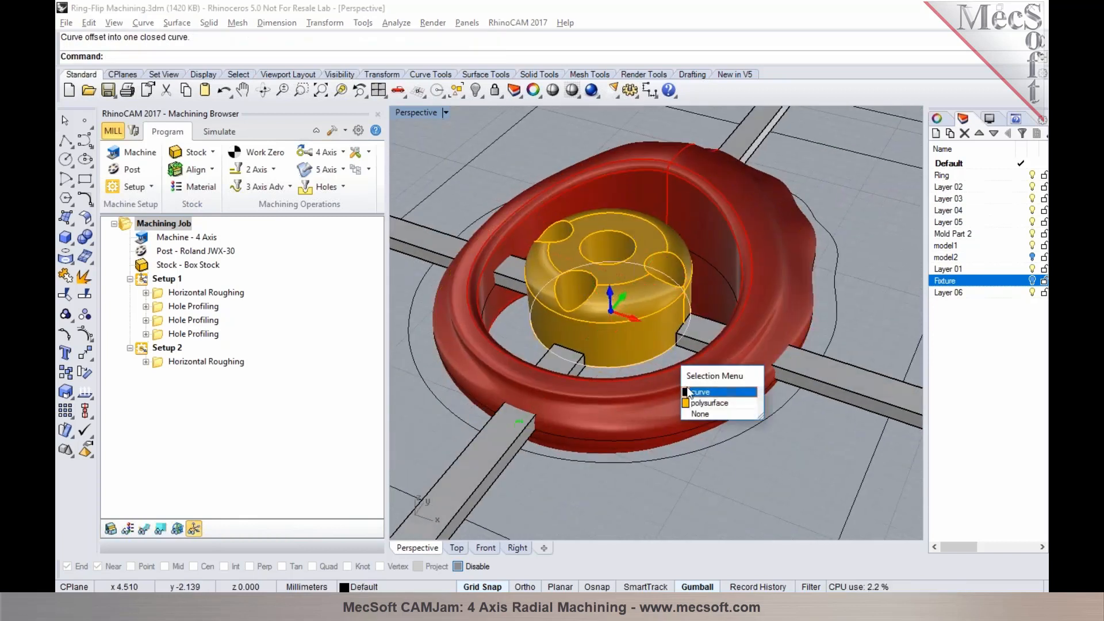
pyautogui.rightClick(664, 367)
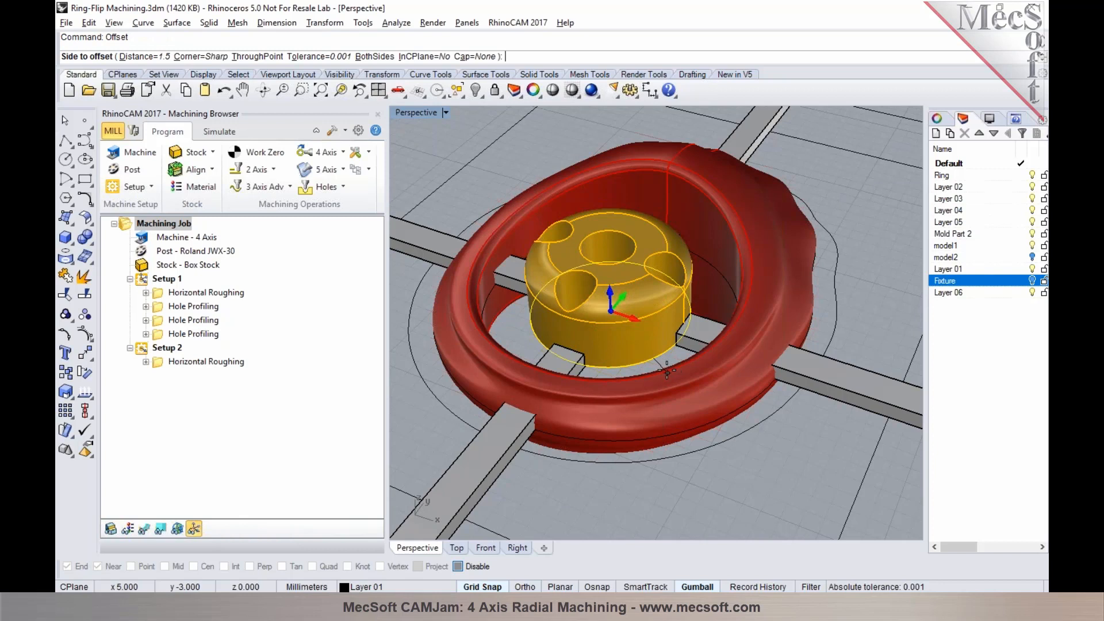
pyautogui.scroll(7, 664, 367)
pyautogui.scroll(-3, 673, 378)
pyautogui.click(747, 415)
pyautogui.scroll(-5, 740, 404)
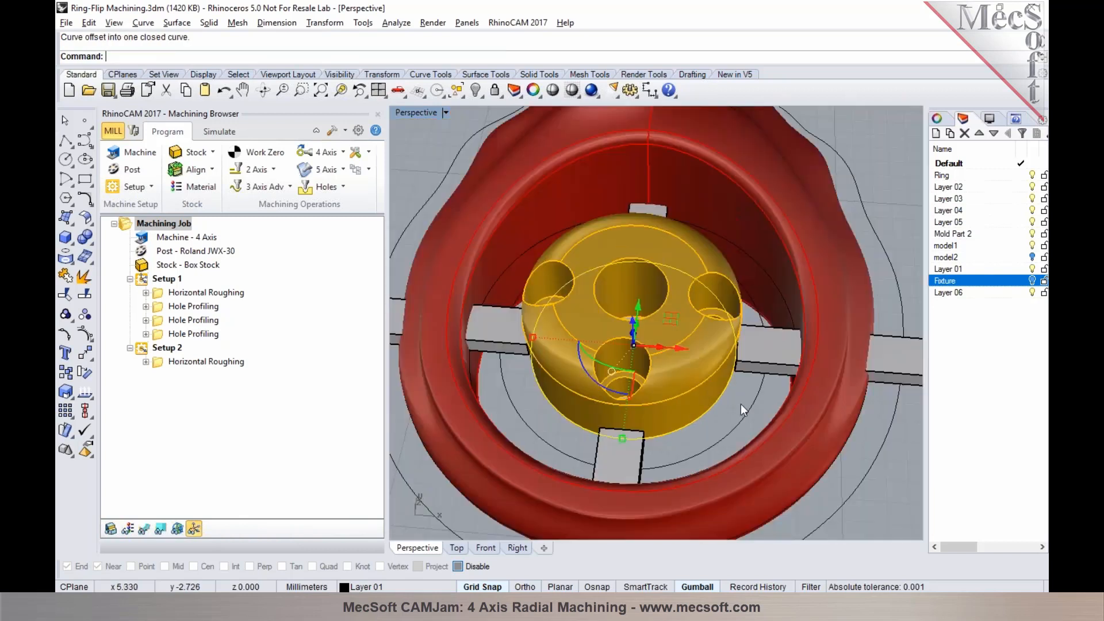
pyautogui.moveTo(815, 430); pyautogui.dragTo(821, 406, button='right')
pyautogui.scroll(-4, 721, 365)
pyautogui.moveTo(721, 366); pyautogui.dragTo(736, 426, button='right')
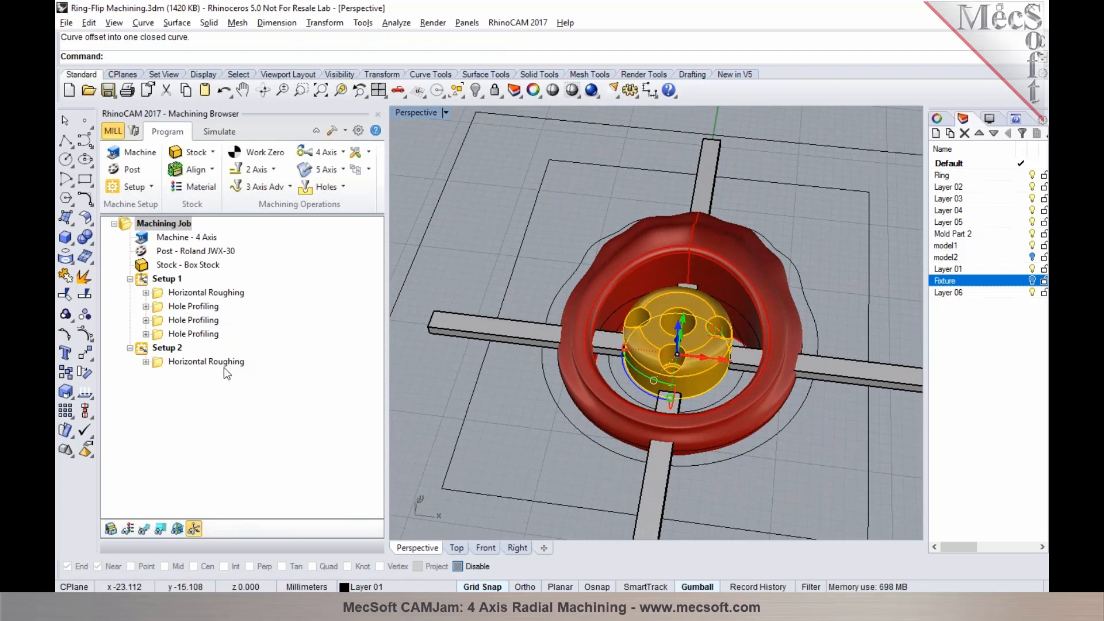
# Add a Radial Machining operation after Setup 2's roughing, using the two offset curves around the center part and the ring as machining regions
pyautogui.click(218, 362)
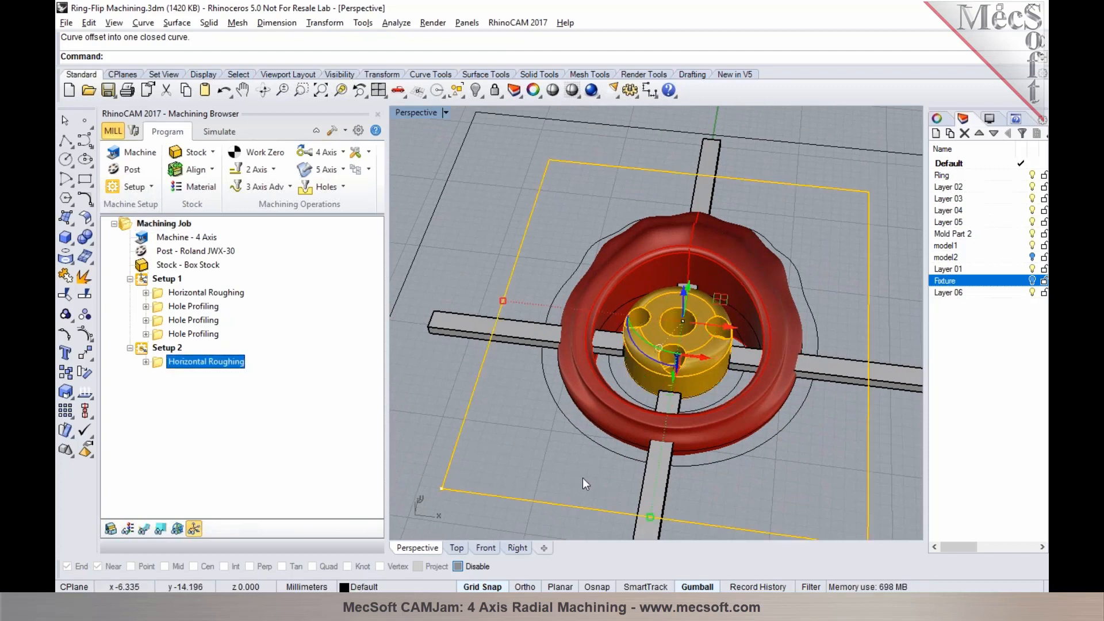
pyautogui.click(278, 187)
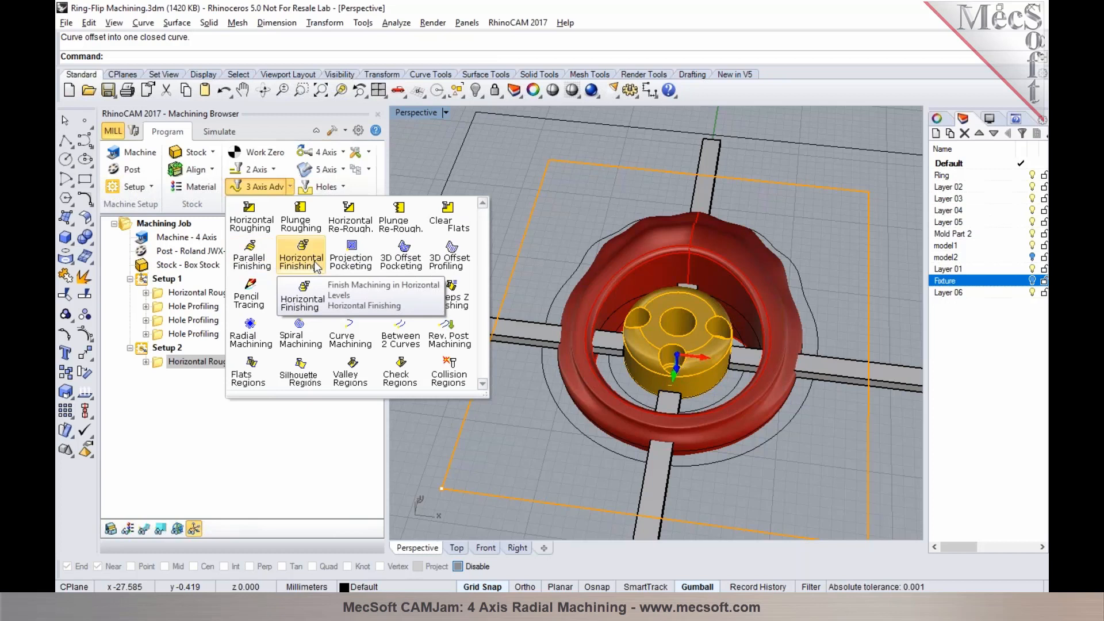
pyautogui.click(250, 339)
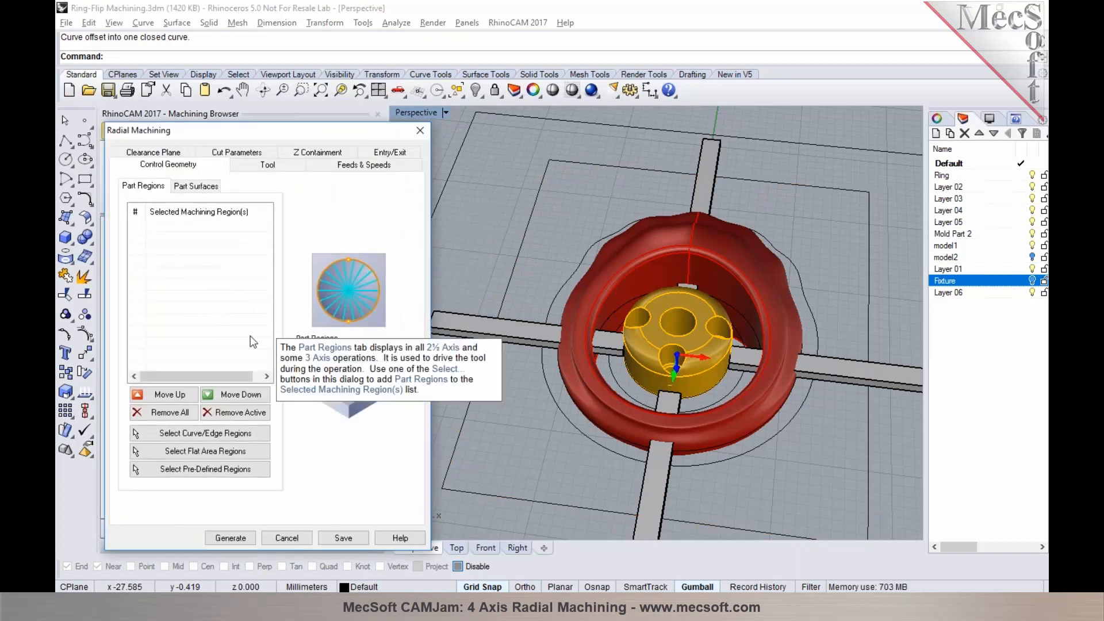
pyautogui.click(191, 435)
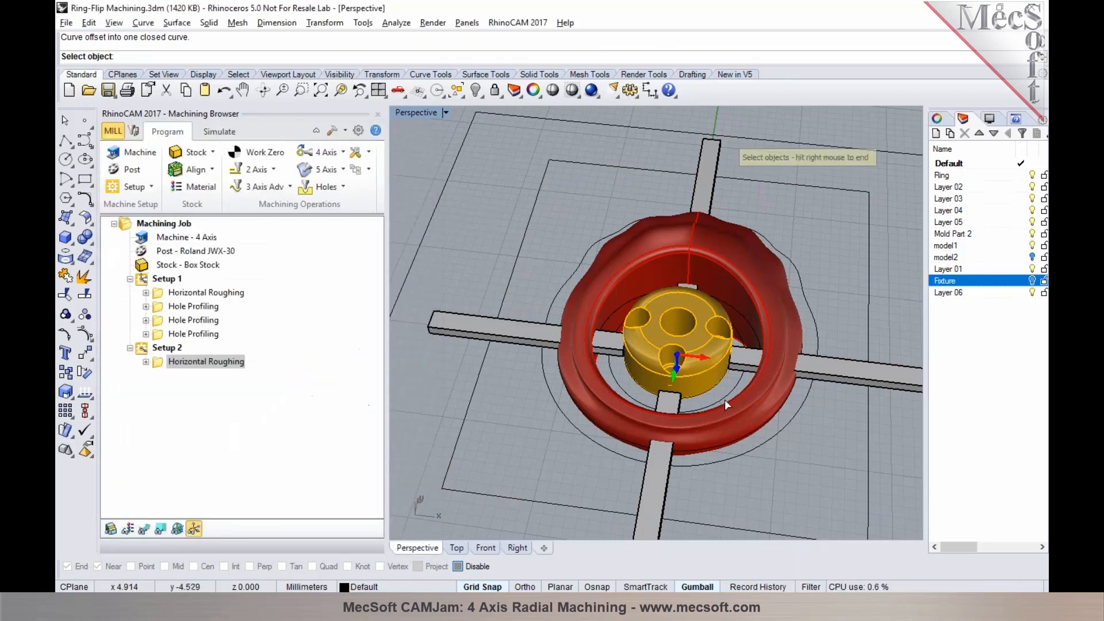
pyautogui.click(727, 401)
pyautogui.click(772, 446)
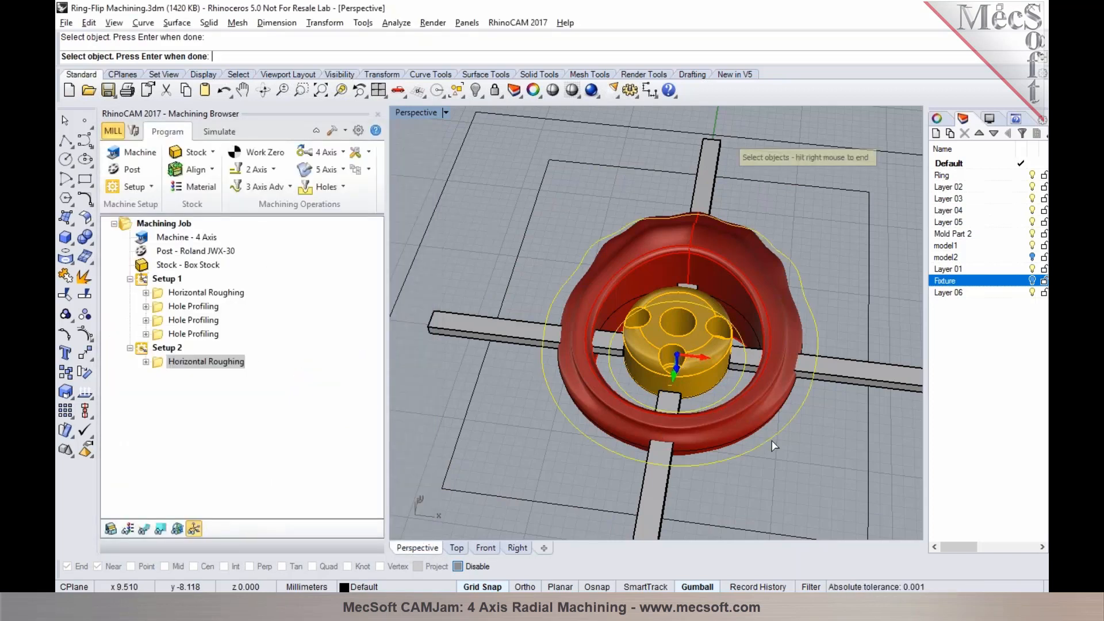
pyautogui.rightClick(773, 444)
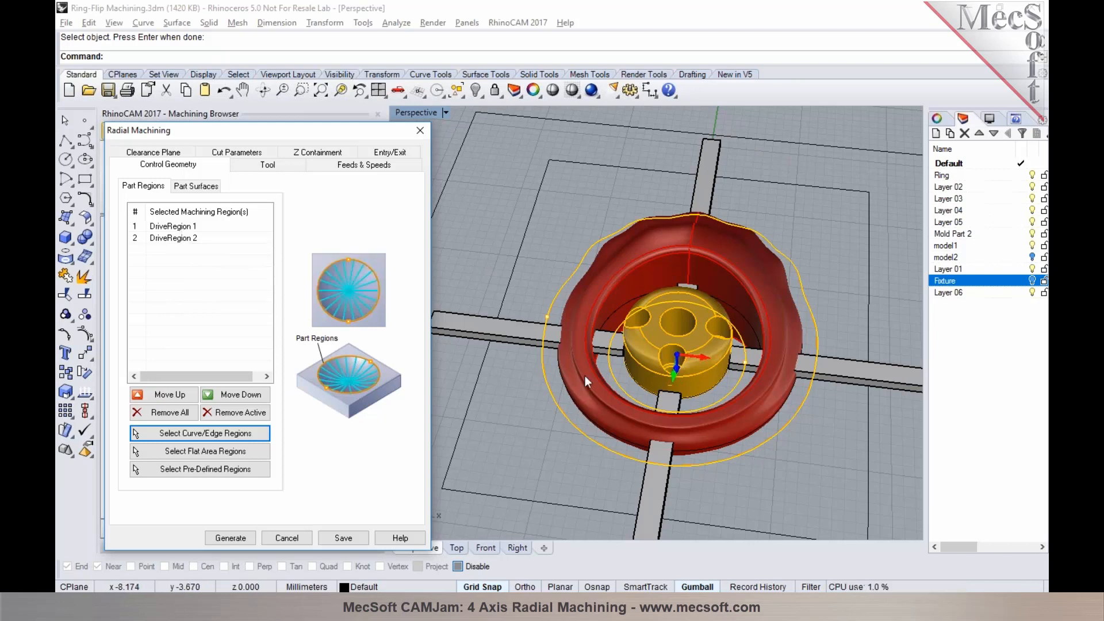
# Assign the Taper 0.5 x 2 Deg tool to the radial operation and specify its center point at X 0, Y 0, Z 0
pyautogui.click(270, 168)
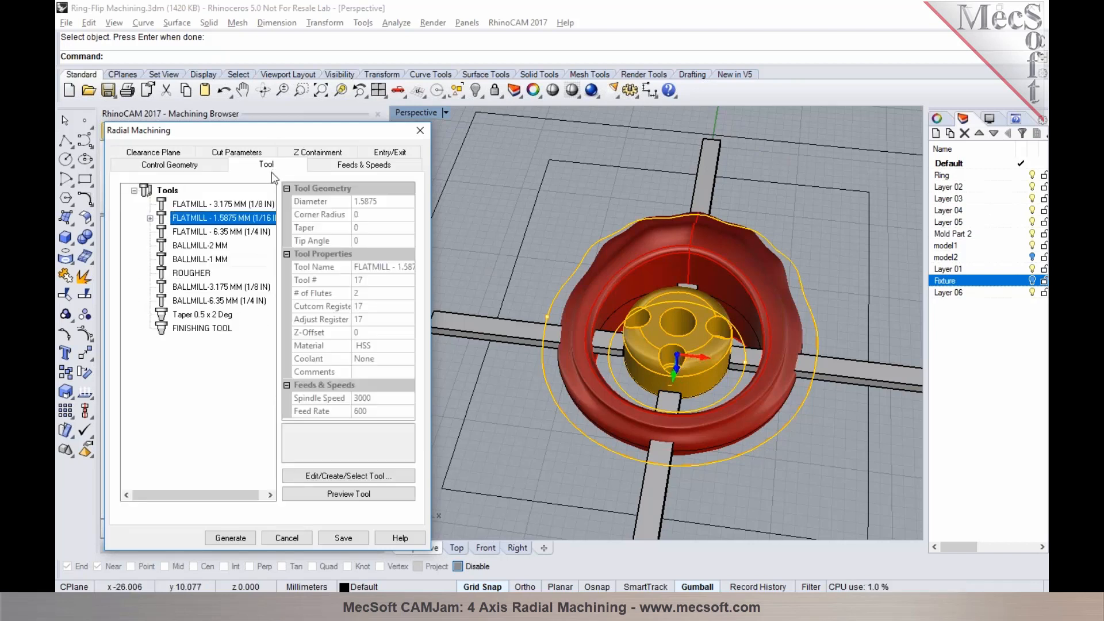
pyautogui.click(227, 315)
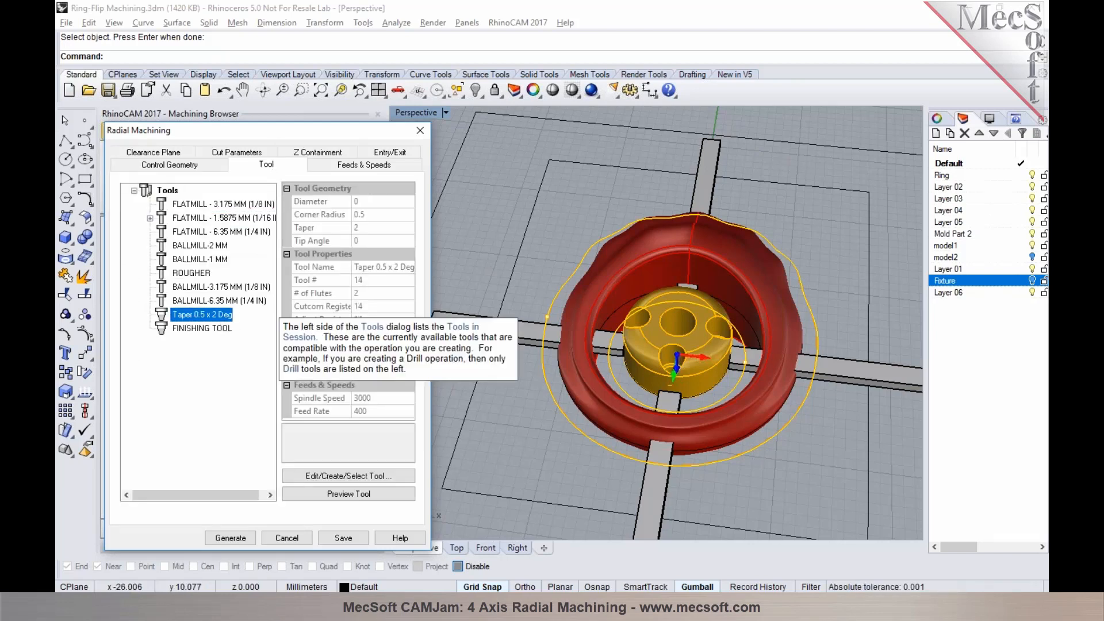
pyautogui.click(229, 154)
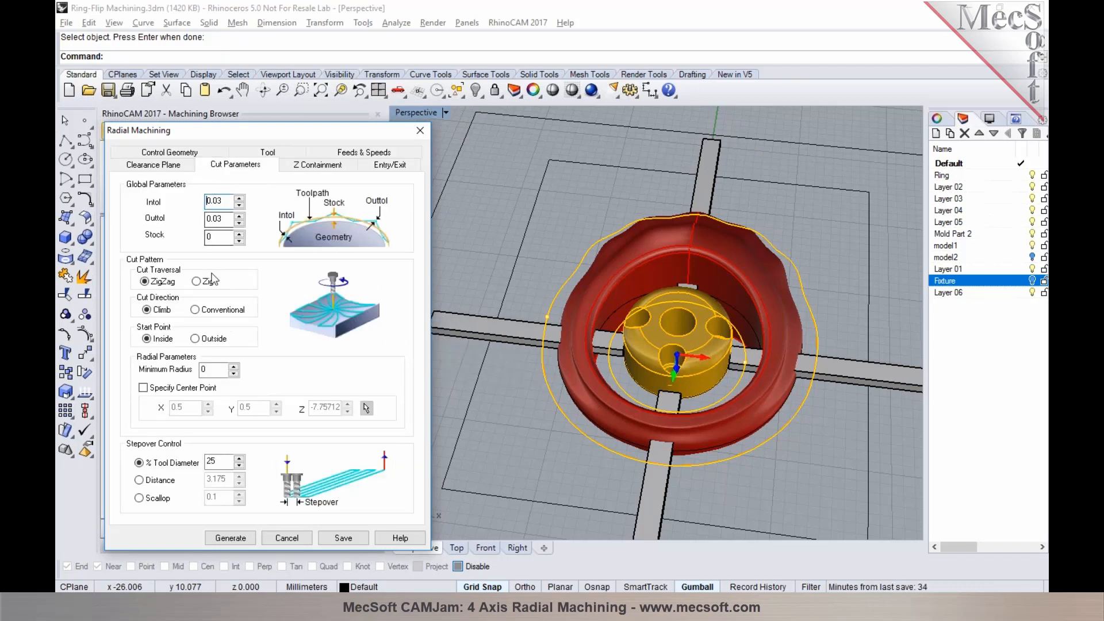
pyautogui.click(172, 390)
pyautogui.doubleClick(196, 406)
pyautogui.write('0')
pyautogui.press('Tab')
pyautogui.write('0')
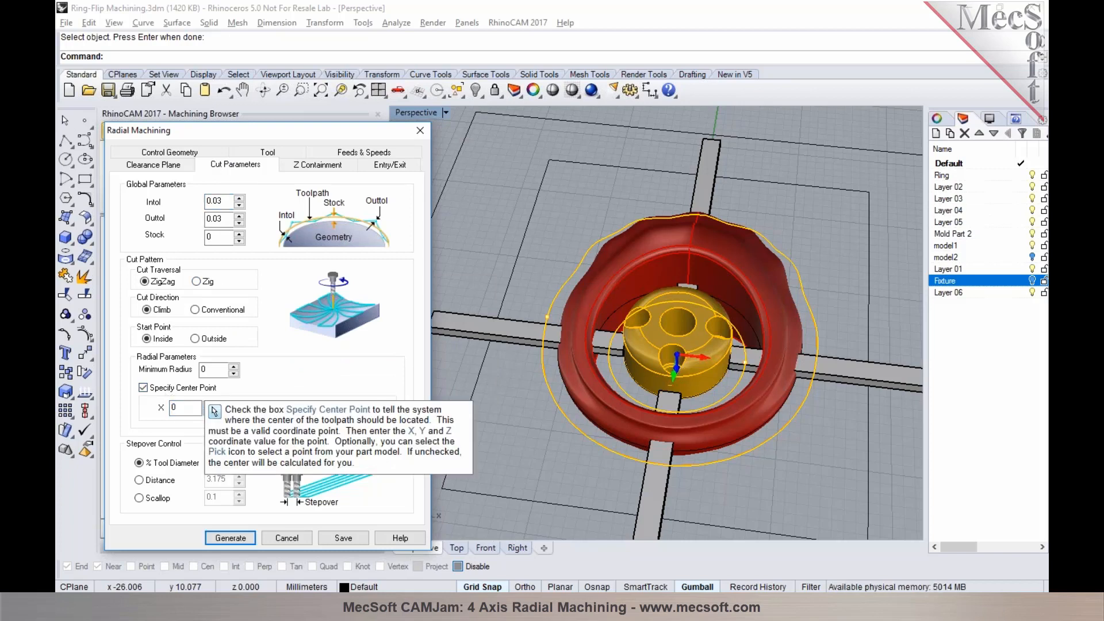
pyautogui.press('Tab')
pyautogui.write('0')
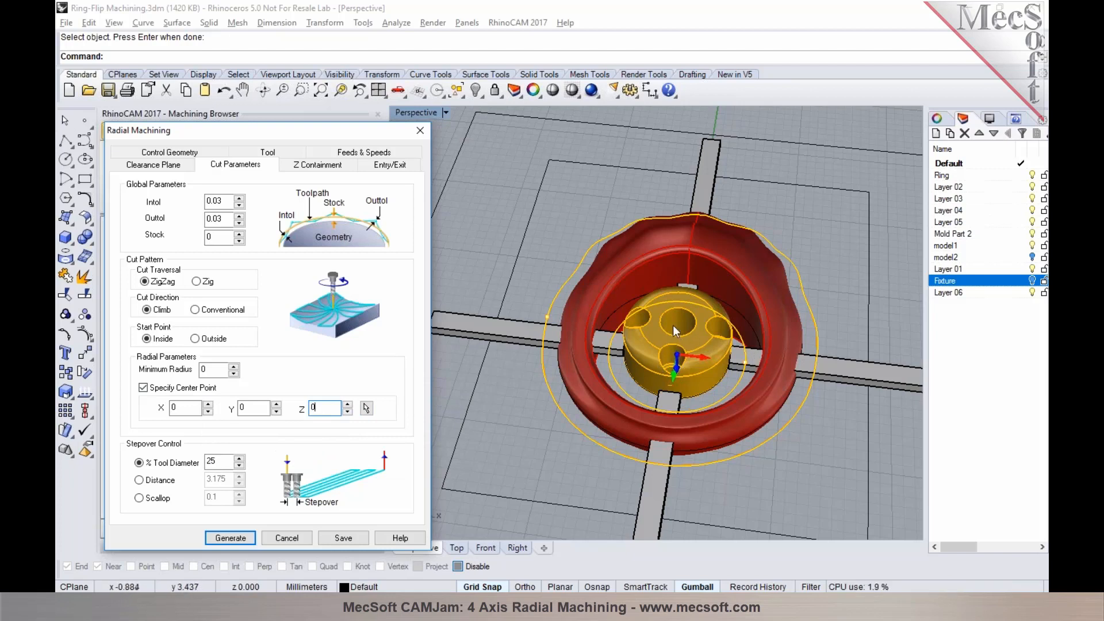
# Set the radial stepover to 15% of the tool diameter and limit the lowest Z to -0.1
pyautogui.moveTo(224, 460); pyautogui.dragTo(180, 459)
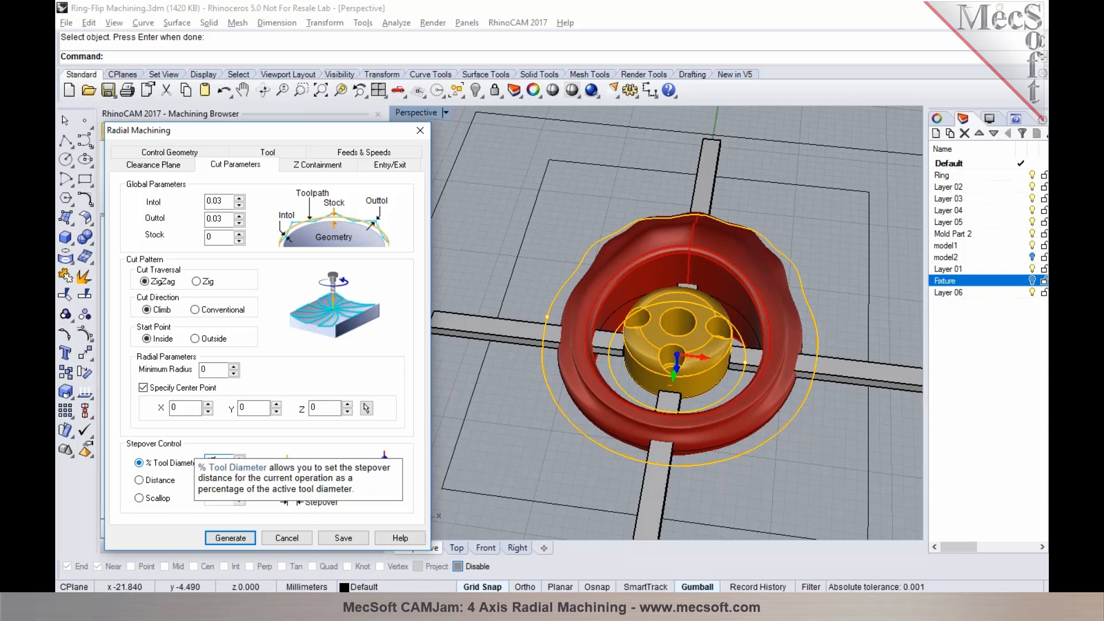
pyautogui.write('15')
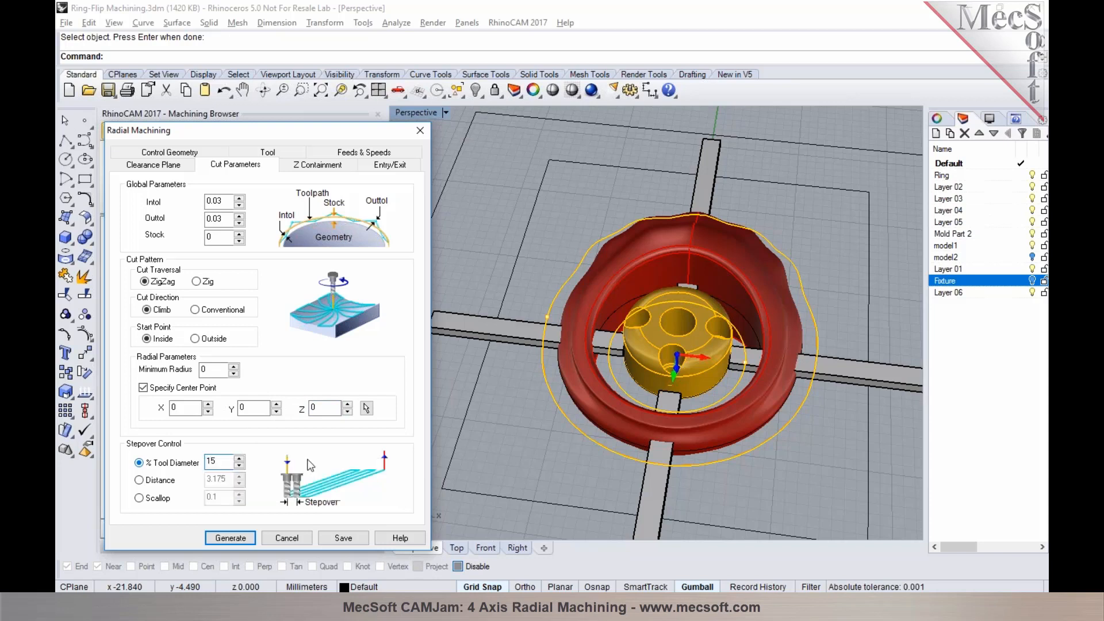
pyautogui.click(322, 165)
pyautogui.click(155, 220)
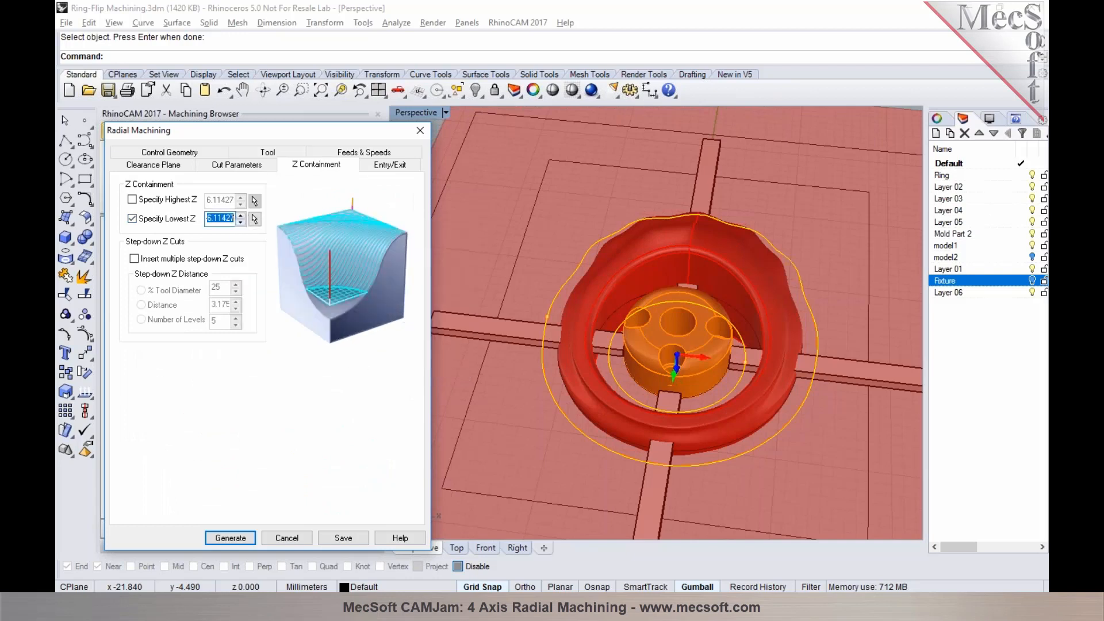
pyautogui.write('.1')
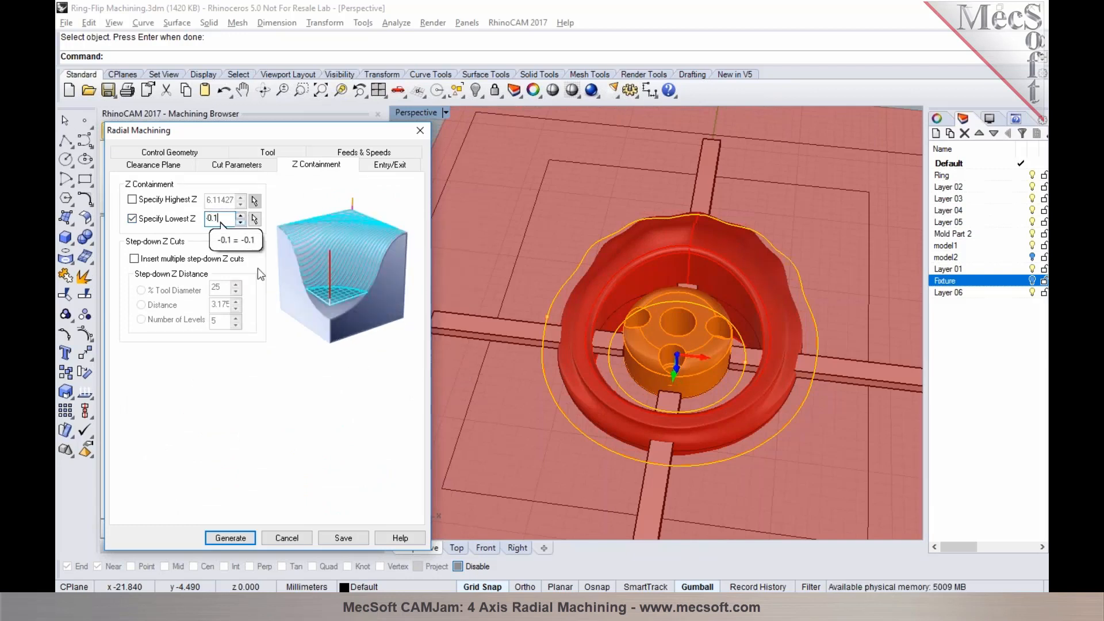
pyautogui.press('Tab')
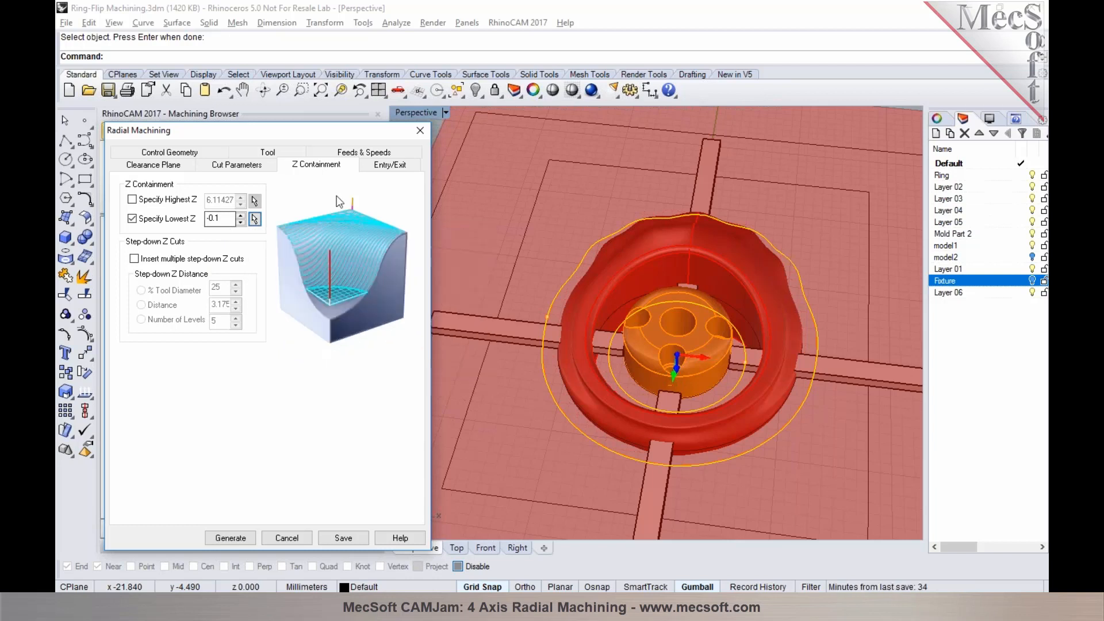
# Generate the Radial Machining toolpath with the Skim cut transfer method and display it on the ring
pyautogui.click(153, 167)
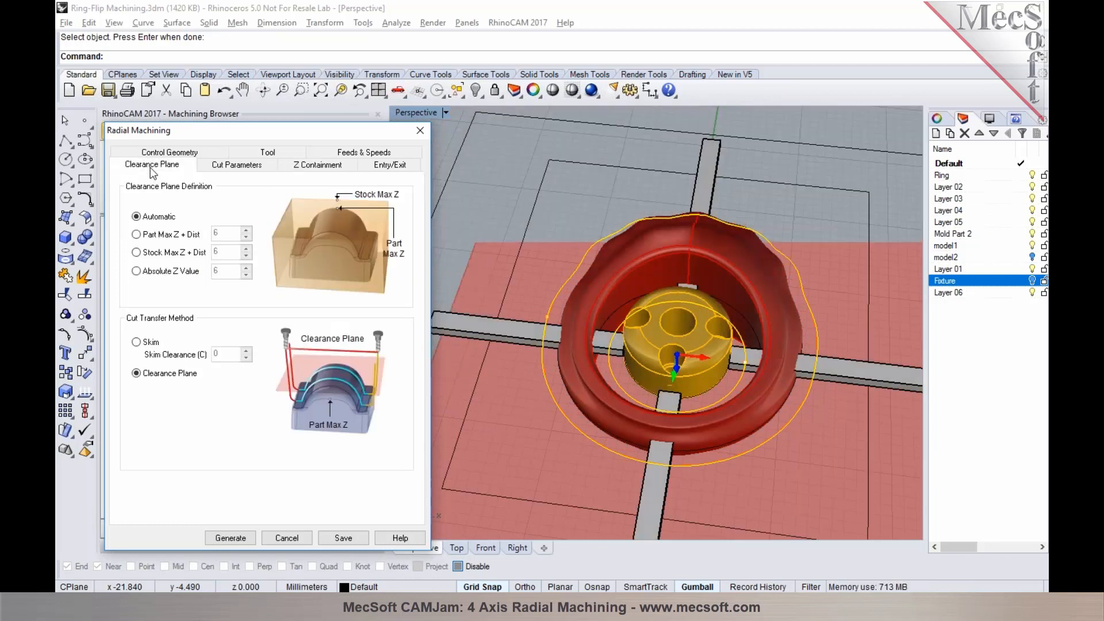
pyautogui.click(149, 343)
pyautogui.click(232, 354)
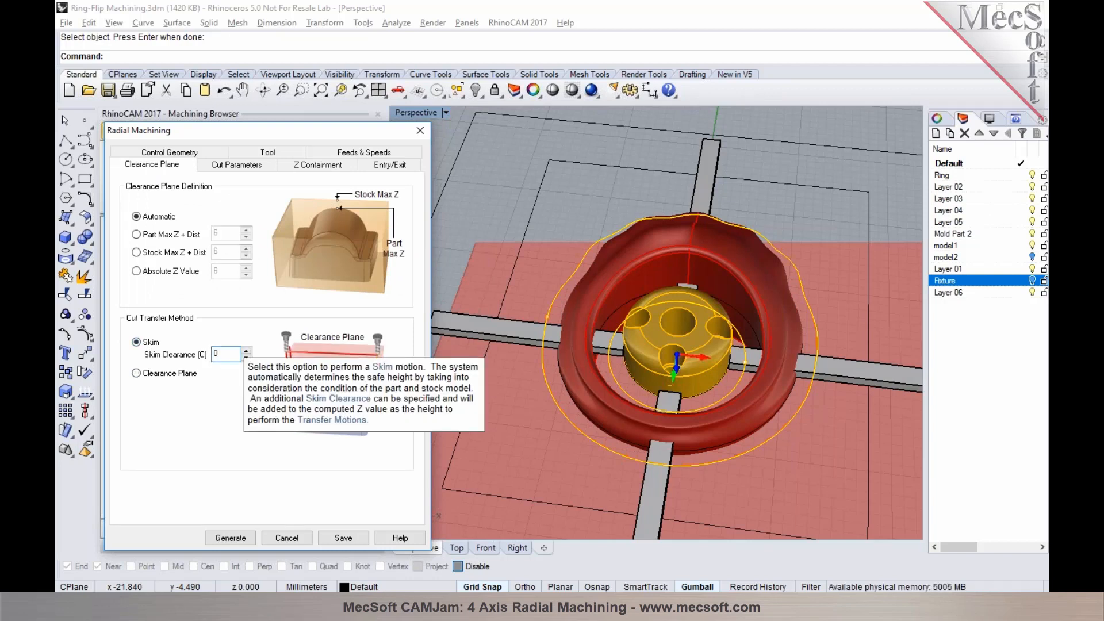
pyautogui.click(239, 537)
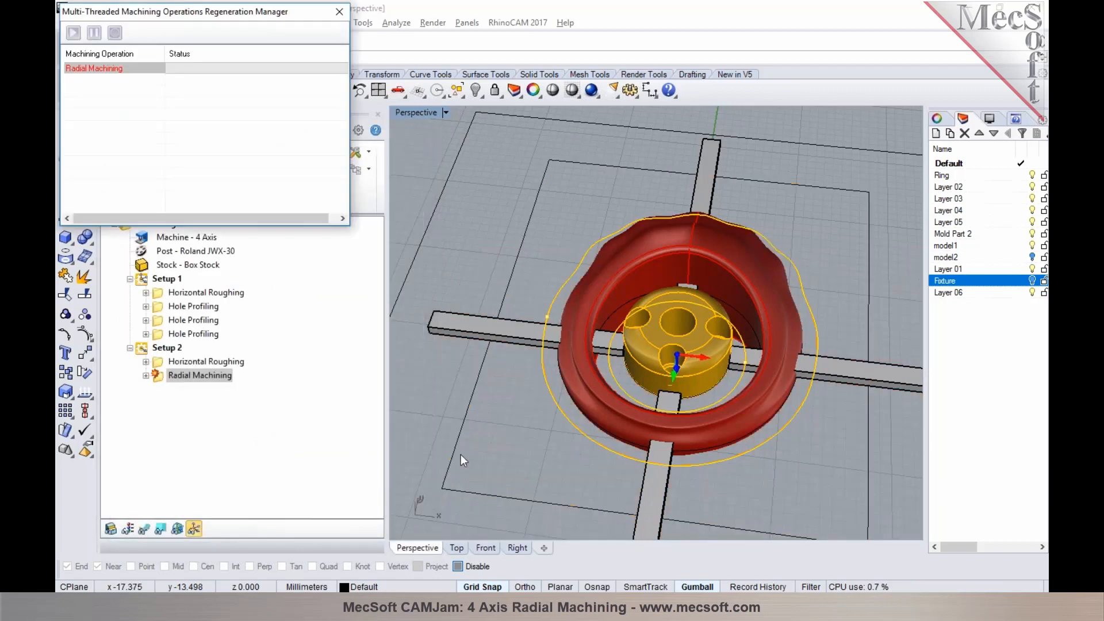
pyautogui.click(144, 529)
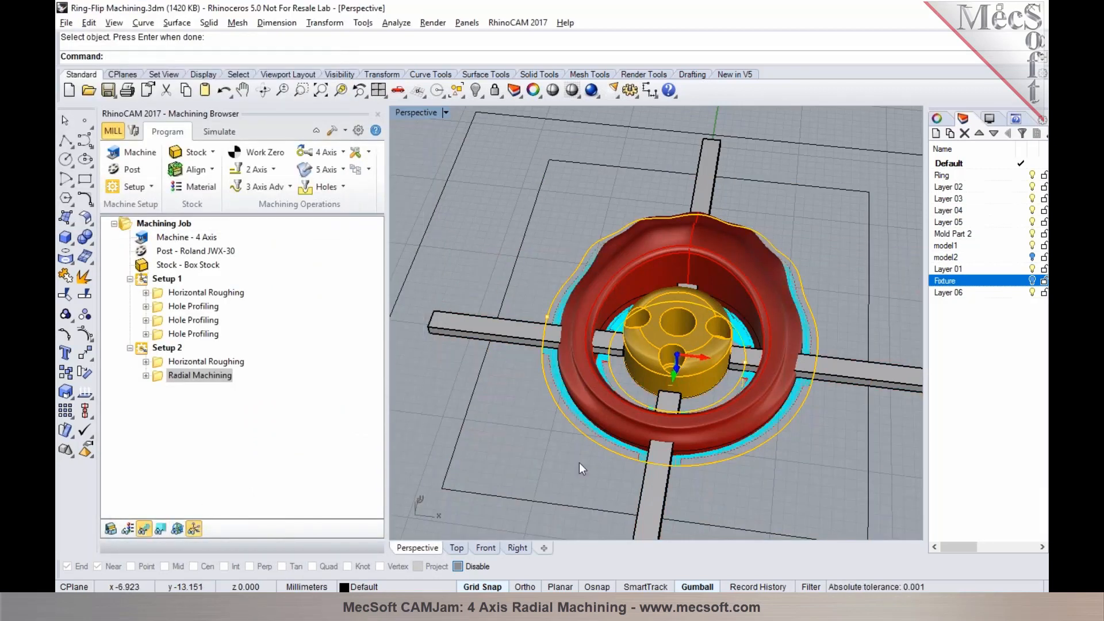
pyautogui.moveTo(650, 455); pyautogui.dragTo(627, 307, button='right')
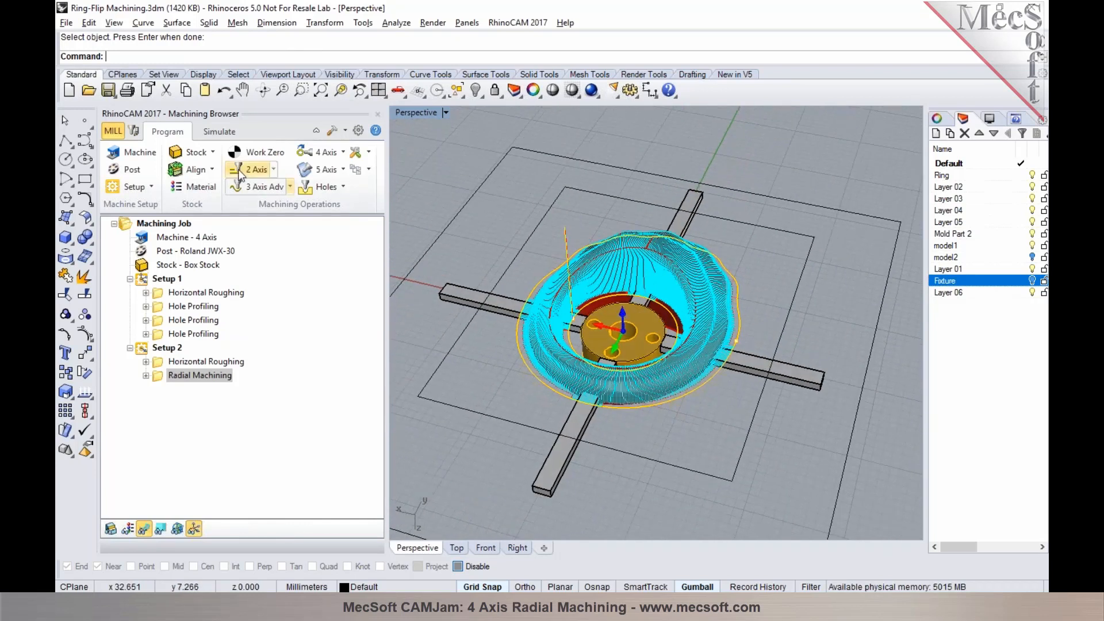
# Set the simulation color of the Radial Machining operation to olive green
pyautogui.click(217, 133)
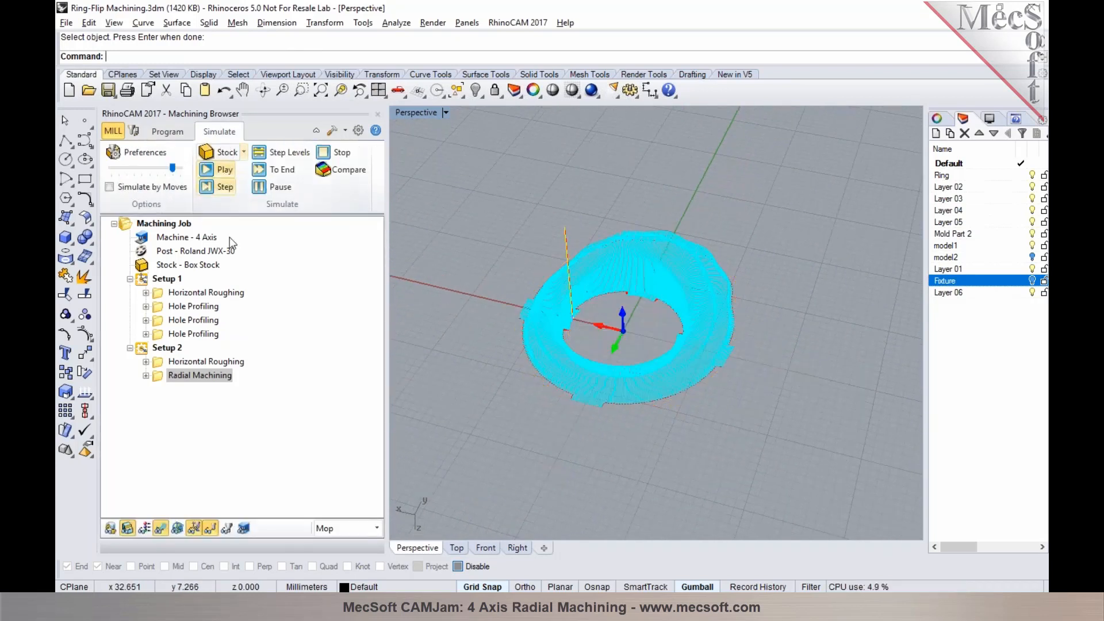
pyautogui.rightClick(223, 377)
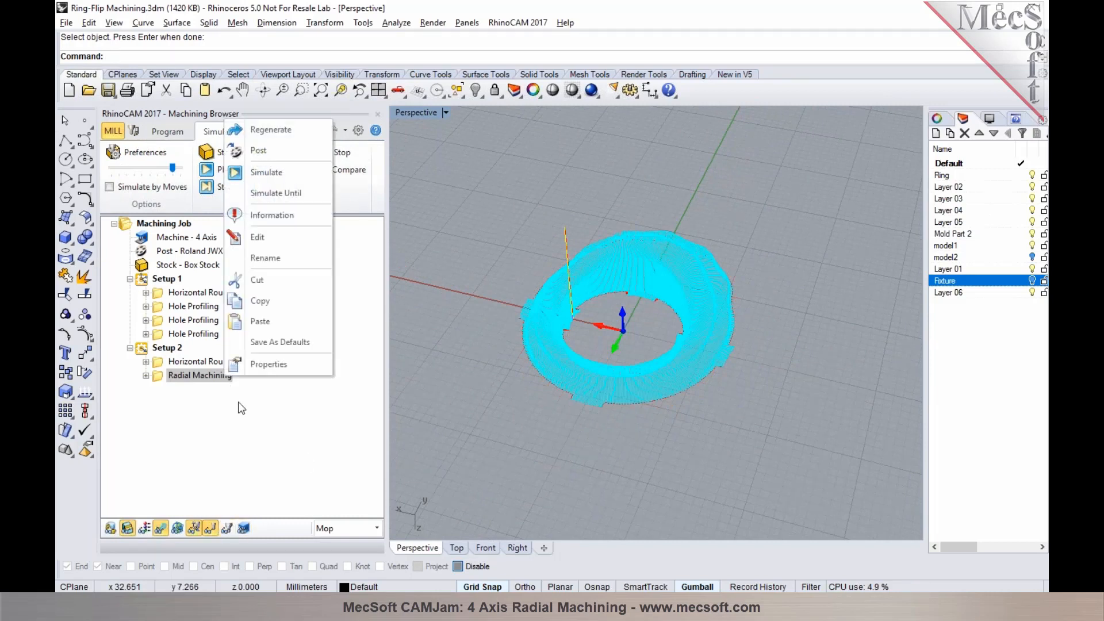
pyautogui.click(270, 363)
pyautogui.click(635, 233)
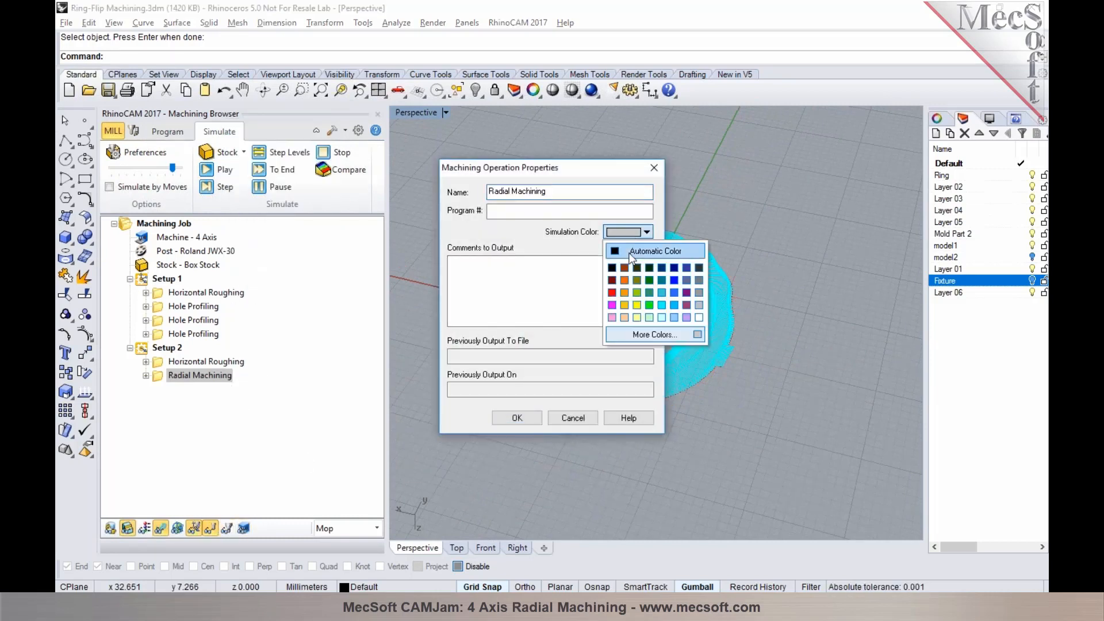
pyautogui.click(633, 290)
pyautogui.click(517, 418)
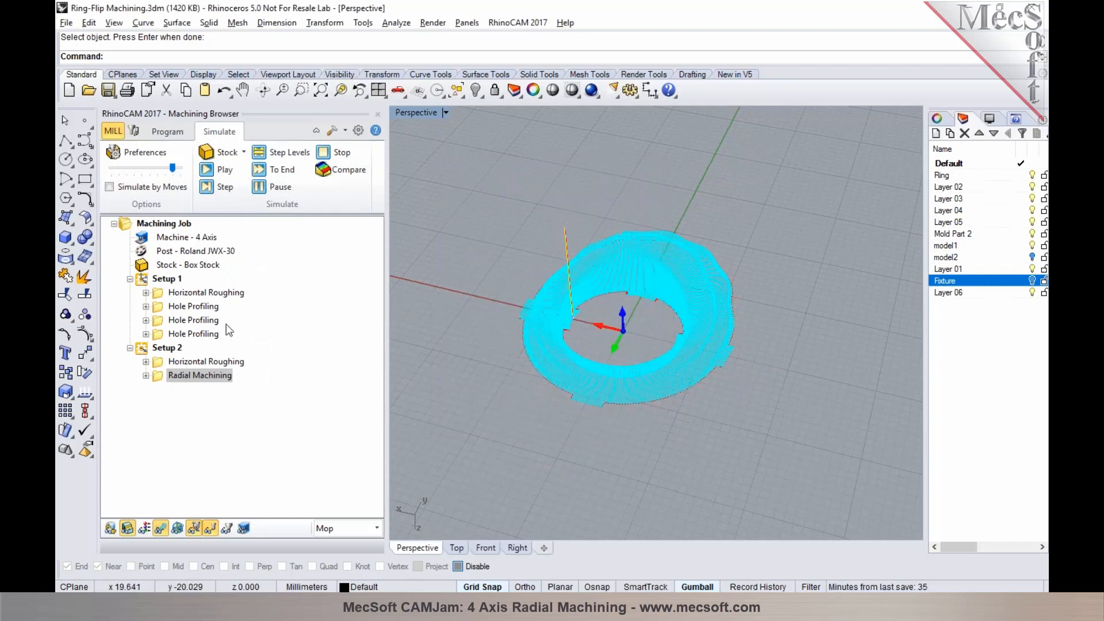
# Simulate the Radial Machining operation, pausing partway to inspect the cut and skipping ahead to the end
pyautogui.click(215, 170)
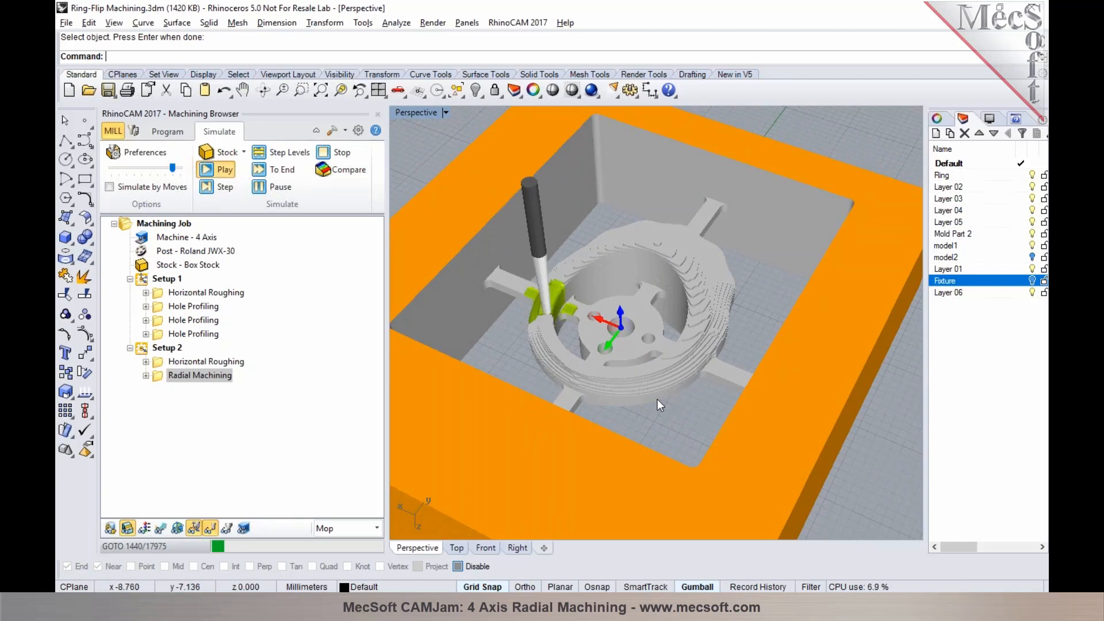
pyautogui.moveTo(585, 362)
pyautogui.mouseDown(button='right')
pyautogui.moveTo(576, 425)
pyautogui.moveTo(604, 365)
pyautogui.moveTo(593, 358)
pyautogui.mouseUp(button='right')
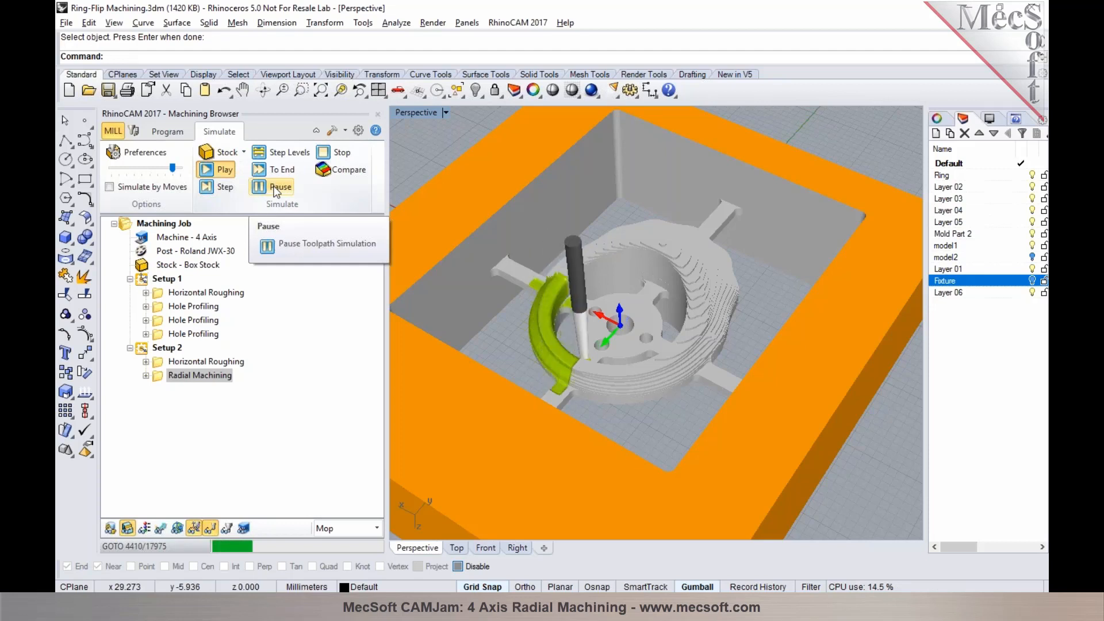
pyautogui.click(268, 170)
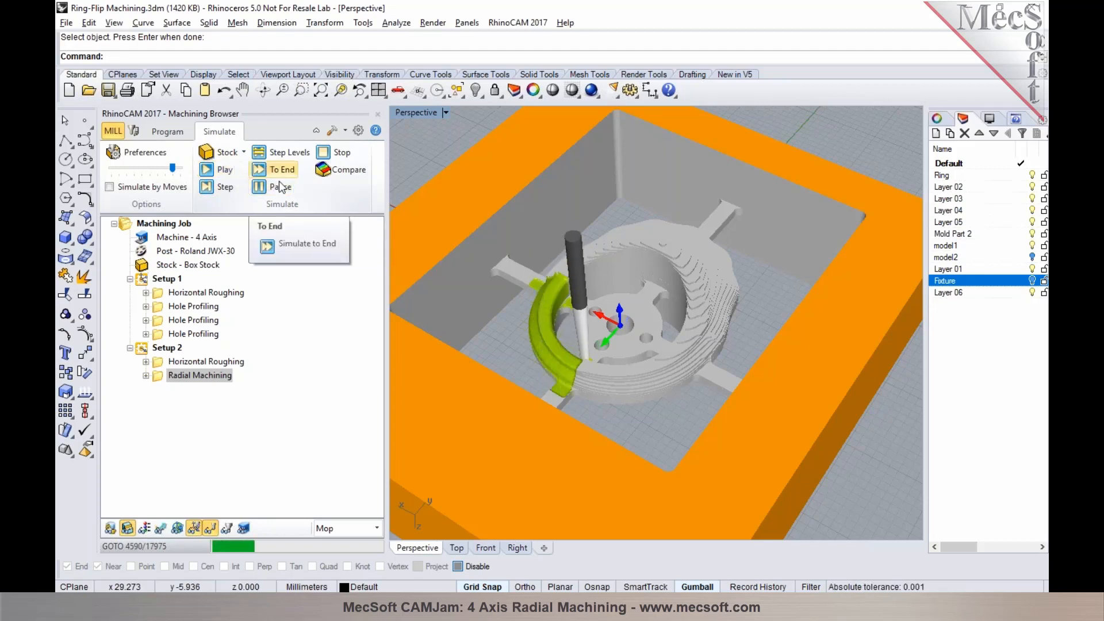
pyautogui.moveTo(681, 338); pyautogui.dragTo(614, 342, button='right')
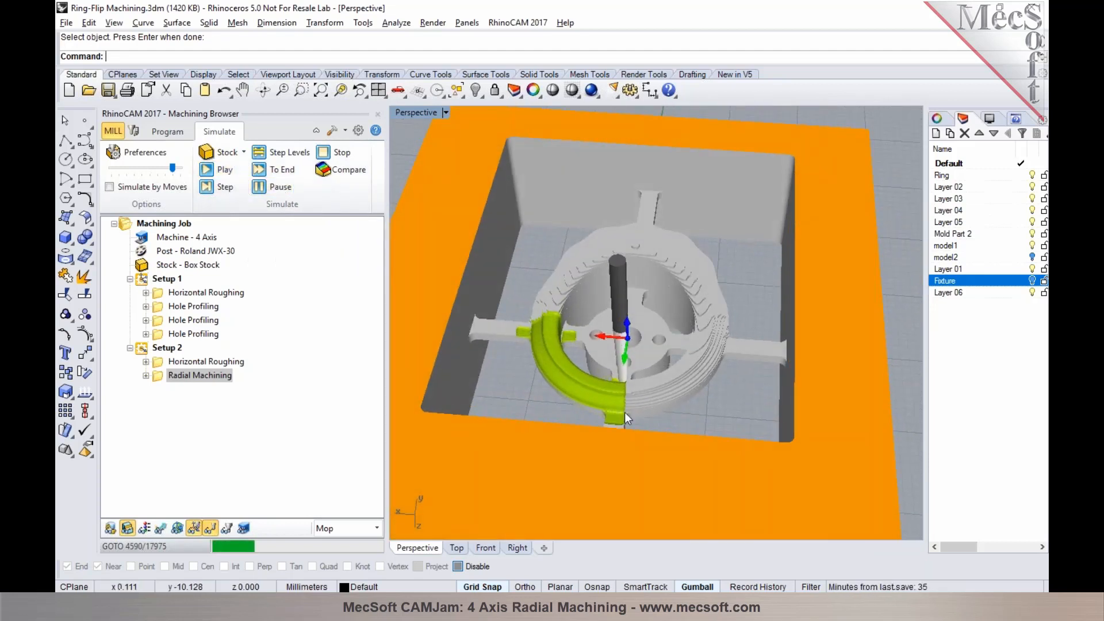
pyautogui.click(265, 173)
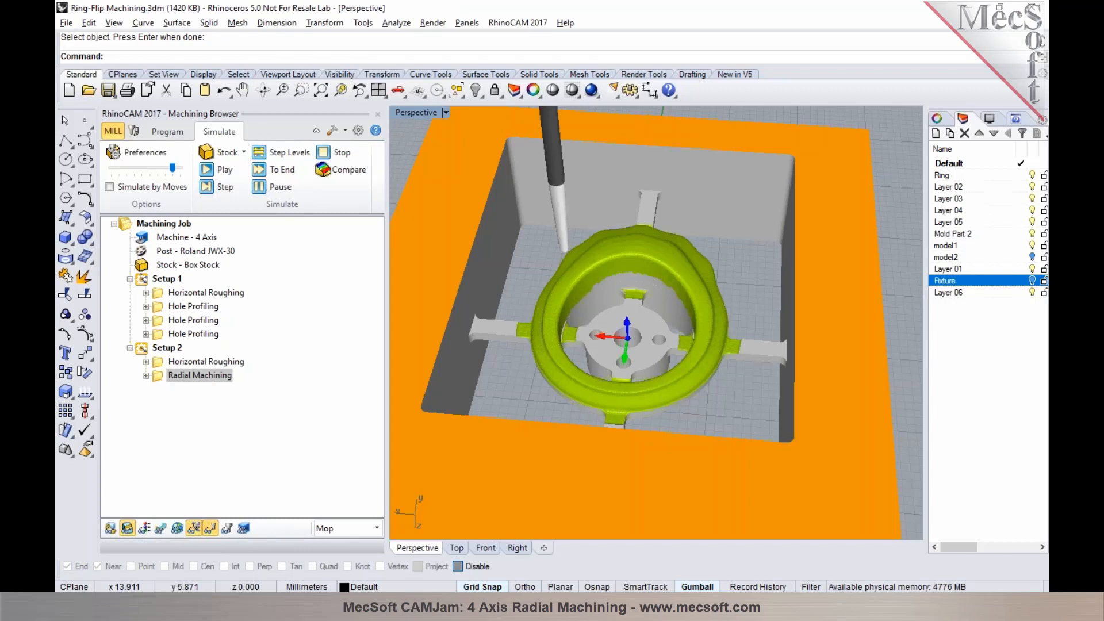
# Add a rotate table setup after Setup 2 with a table rotation angle of 0
pyautogui.click(168, 133)
pyautogui.click(152, 187)
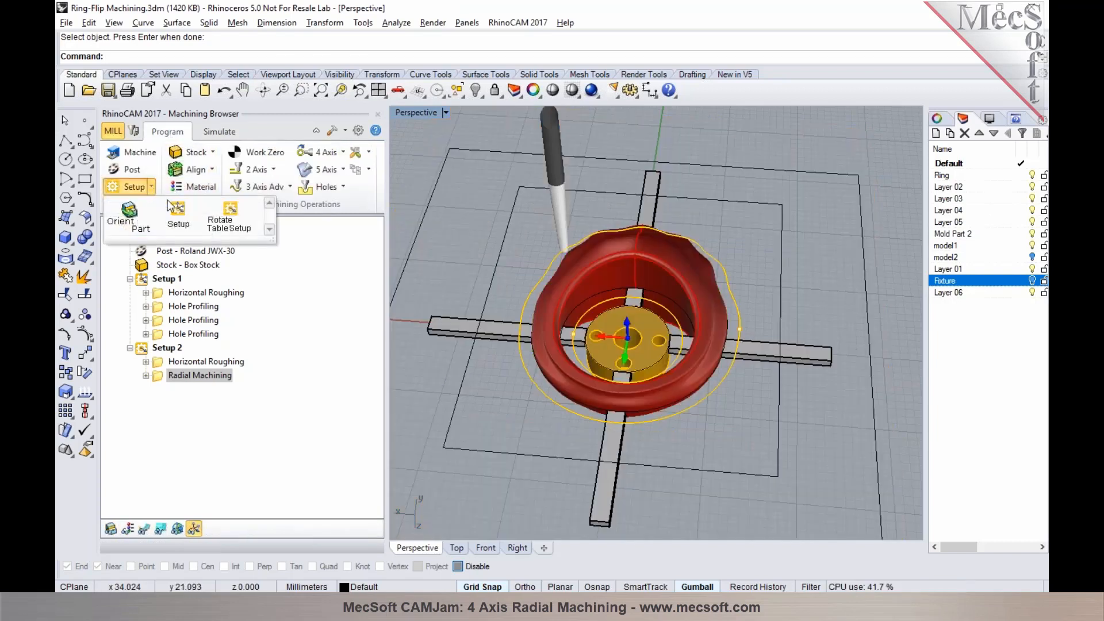
pyautogui.click(220, 224)
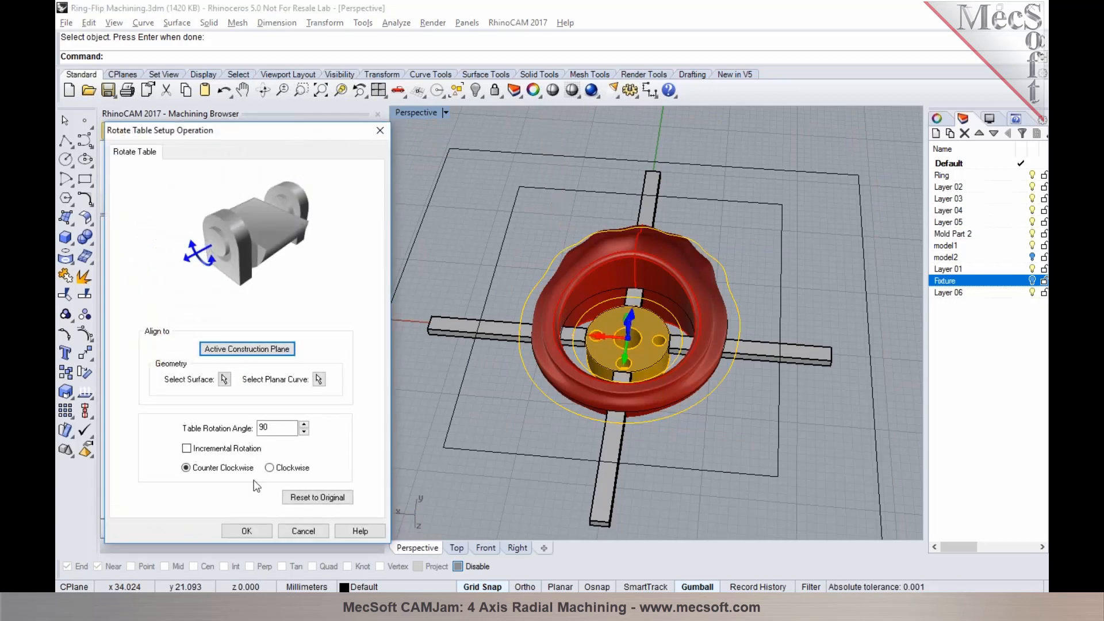
pyautogui.moveTo(273, 428); pyautogui.dragTo(254, 429)
pyautogui.write('0')
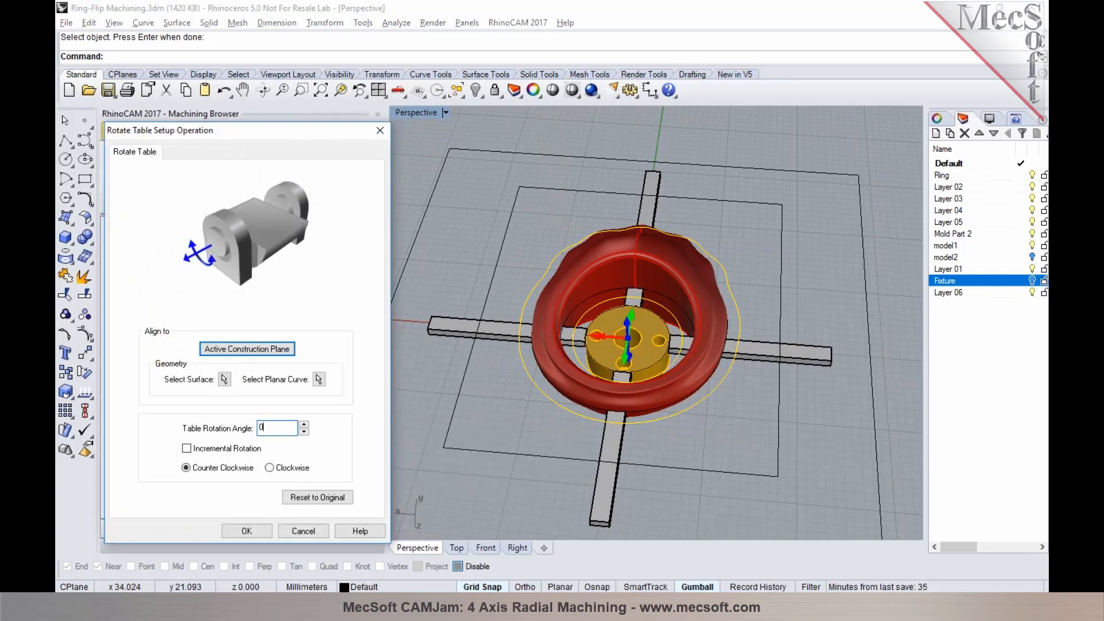
pyautogui.click(269, 529)
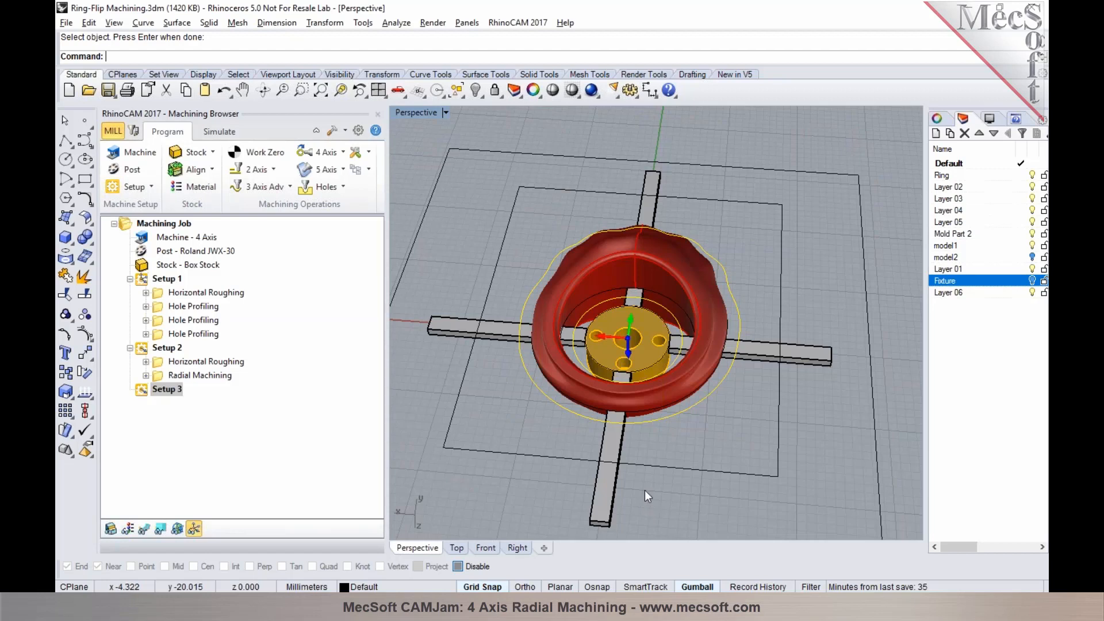
# Copy the Radial Machining operation from Setup 2 and paste it into Setup 3
pyautogui.moveTo(768, 471); pyautogui.dragTo(637, 328, button='right')
pyautogui.click(229, 376)
pyautogui.rightClick(229, 381)
pyautogui.click(212, 357)
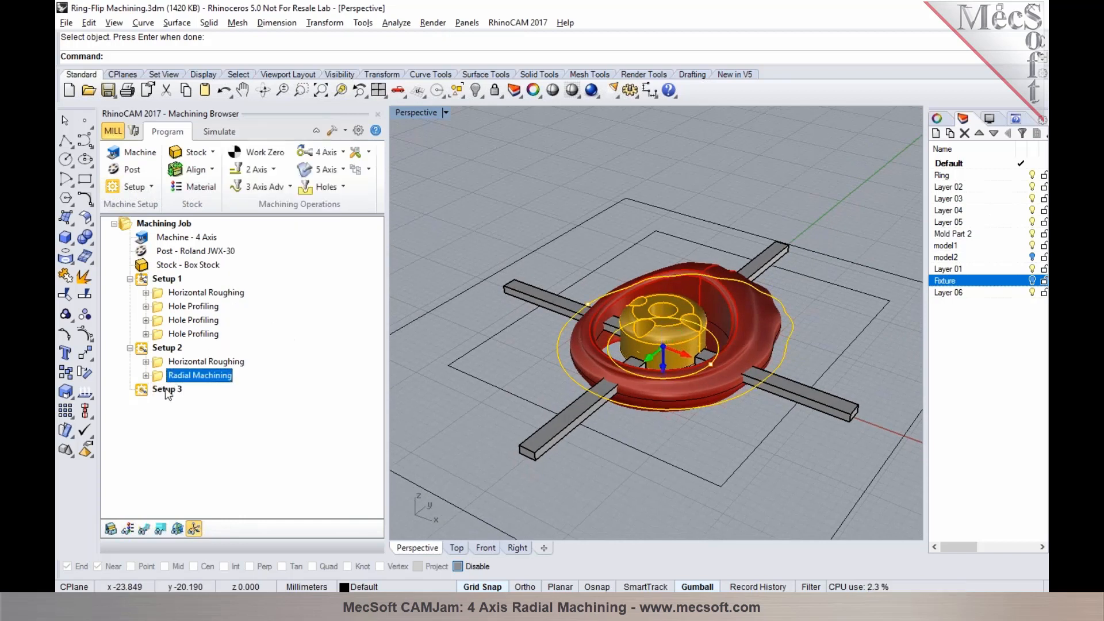
pyautogui.click(166, 390)
pyautogui.rightClick(166, 391)
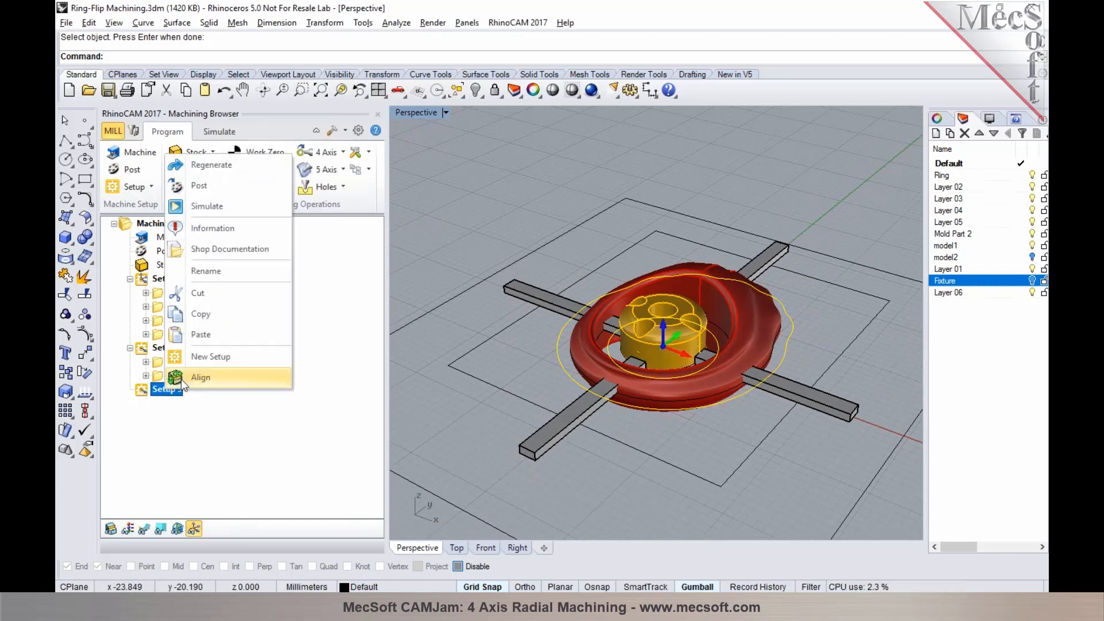
pyautogui.click(197, 338)
pyautogui.click(130, 390)
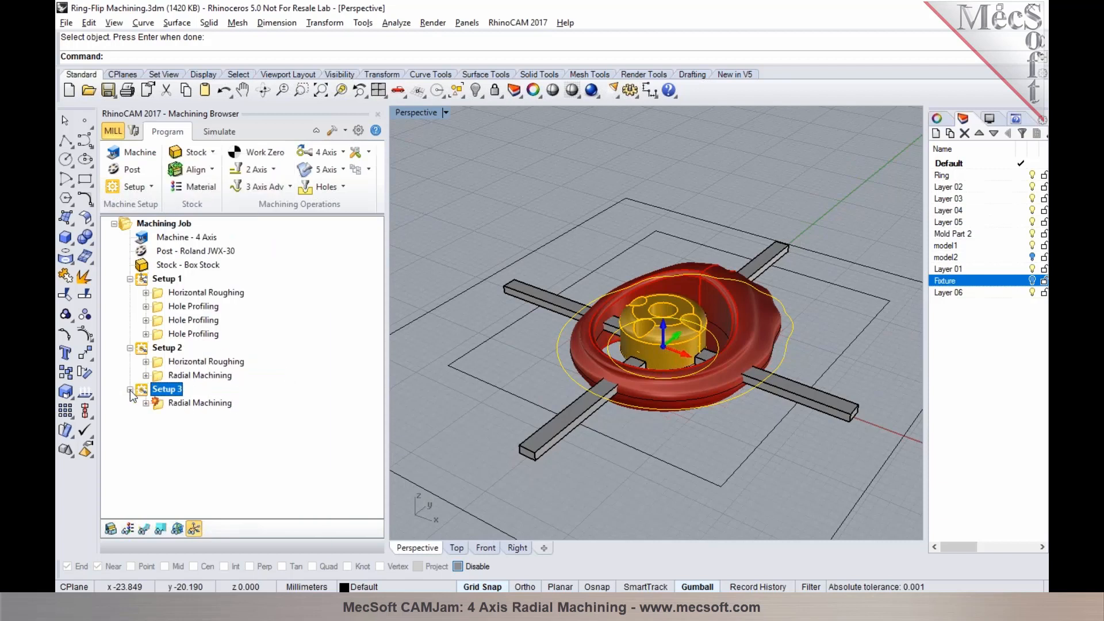
# Regenerate the Radial Machining operation in Setup 3 and display its toolpath
pyautogui.click(159, 404)
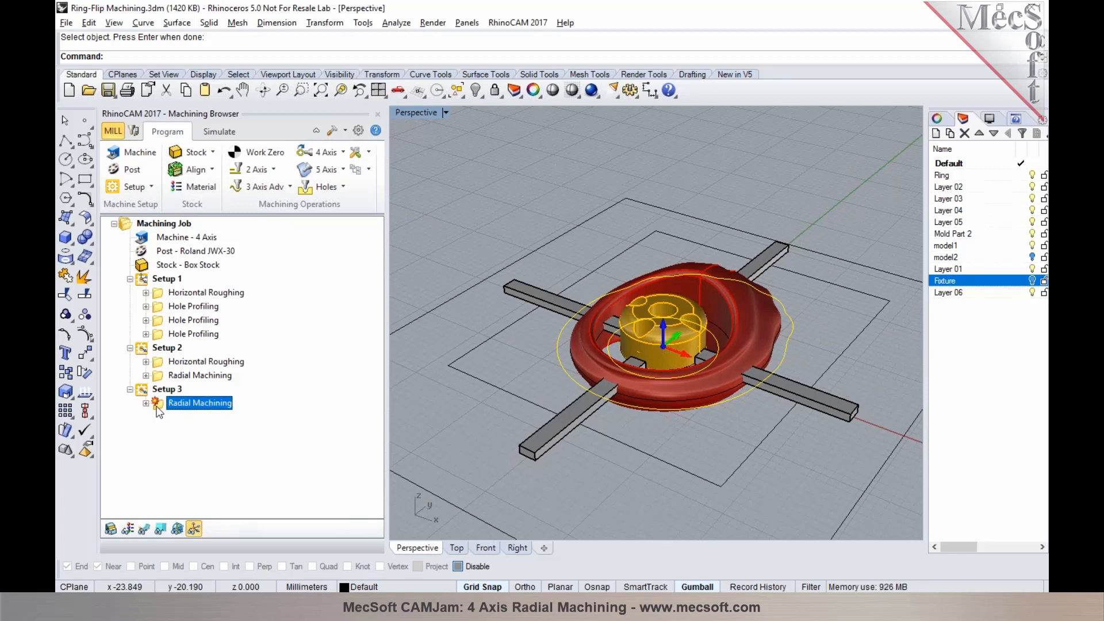
pyautogui.rightClick(159, 404)
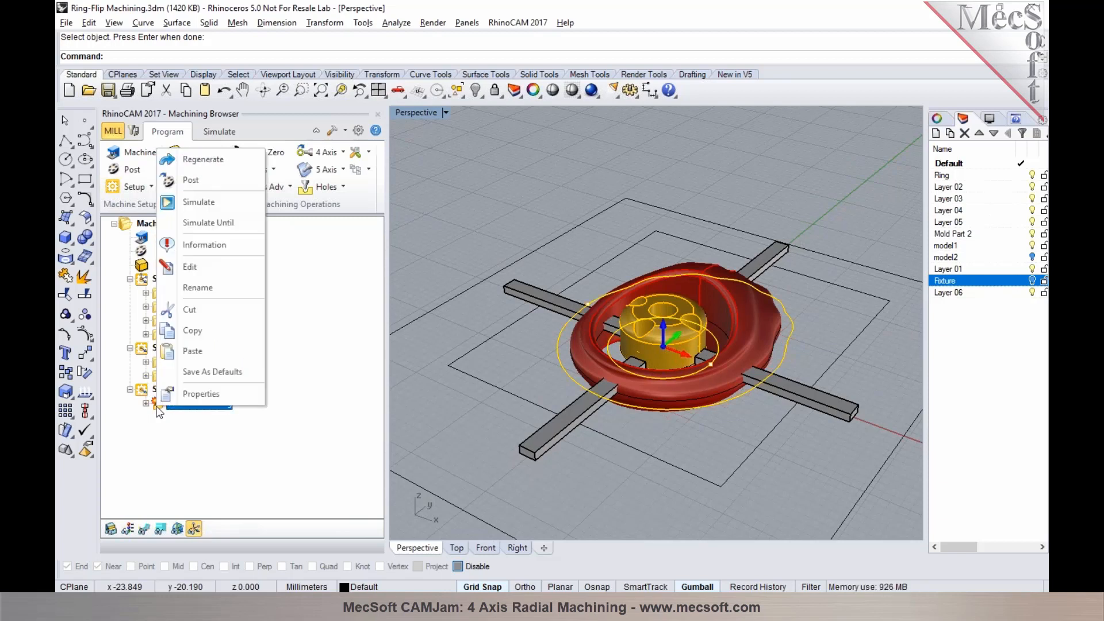
pyautogui.click(201, 160)
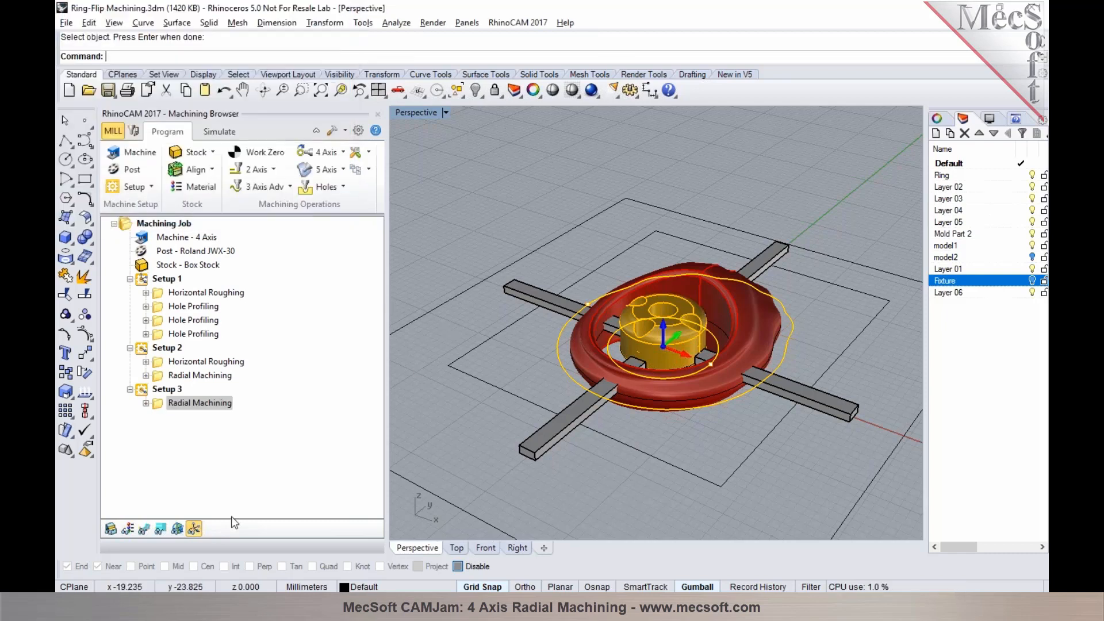
pyautogui.click(144, 530)
pyautogui.moveTo(564, 370); pyautogui.dragTo(589, 383, button='right')
# Simulate the Setup 3 Radial Machining operation, inspecting the ring from several angles before skipping ahead to the end
pyautogui.click(211, 131)
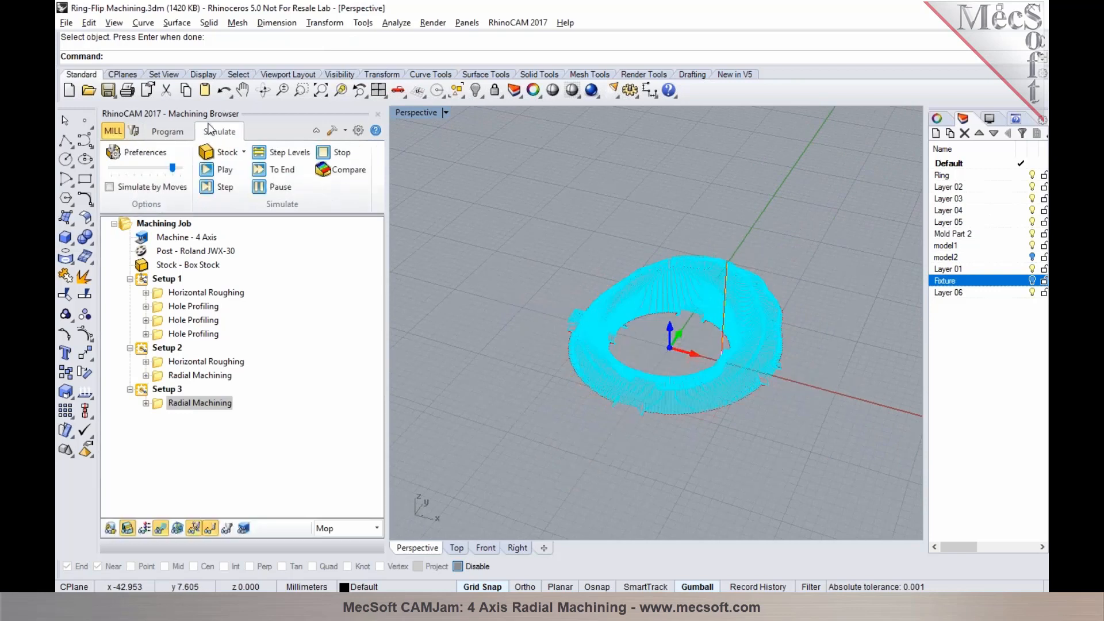
pyautogui.click(208, 170)
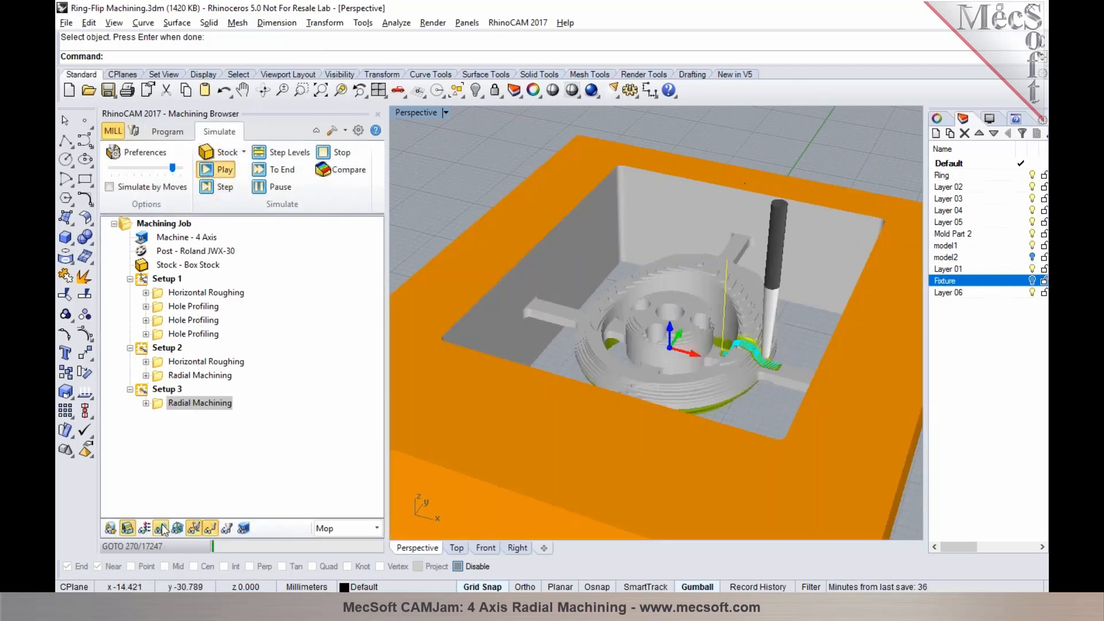
pyautogui.moveTo(624, 363)
pyautogui.mouseDown(button='right')
pyautogui.moveTo(638, 379)
pyautogui.moveTo(618, 364)
pyautogui.moveTo(640, 369)
pyautogui.mouseUp(button='right')
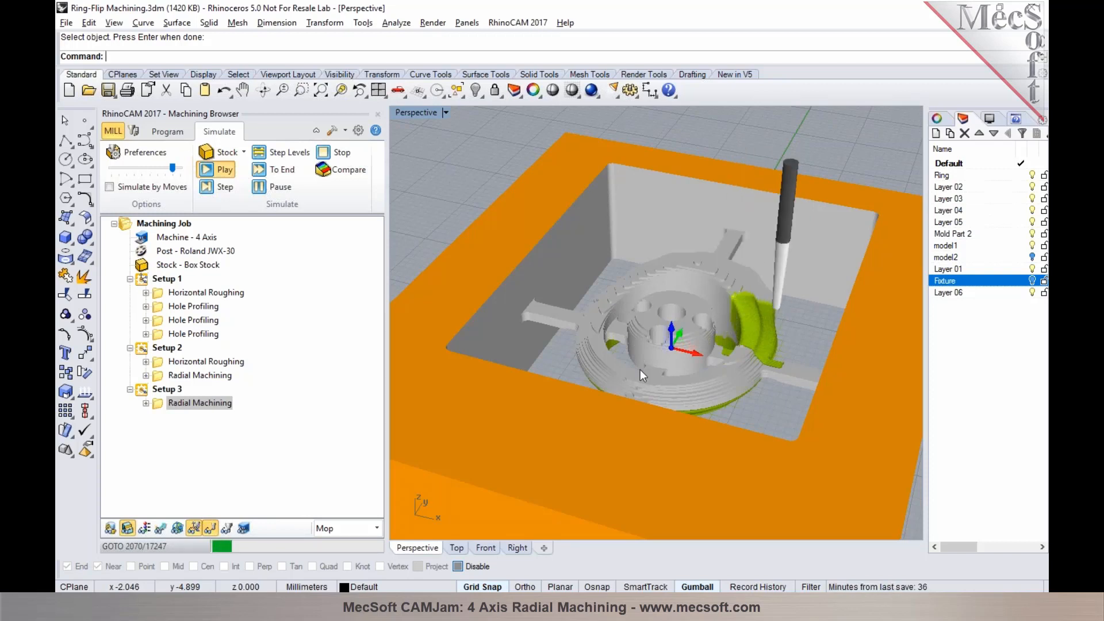
pyautogui.moveTo(572, 322); pyautogui.dragTo(778, 373, button='right')
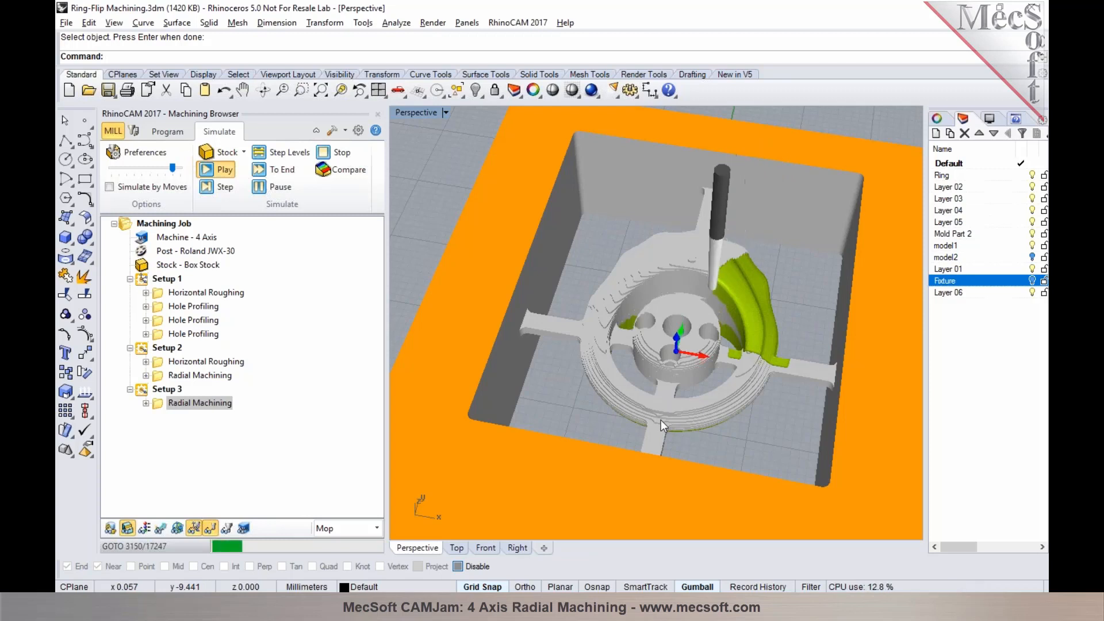
pyautogui.moveTo(662, 420); pyautogui.dragTo(713, 292, button='right')
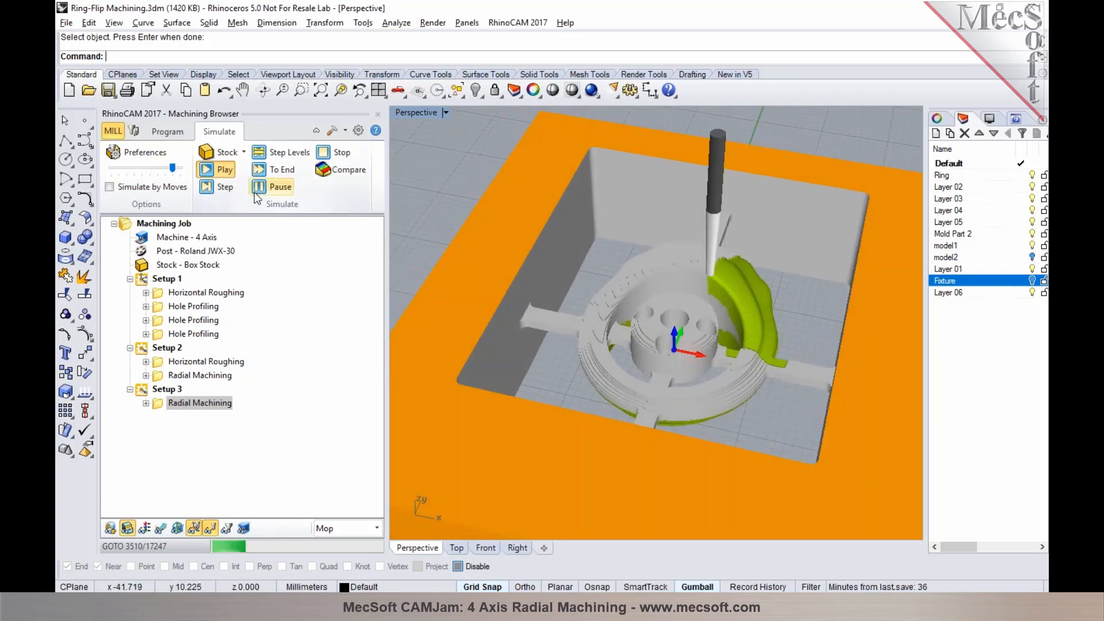
pyautogui.click(265, 170)
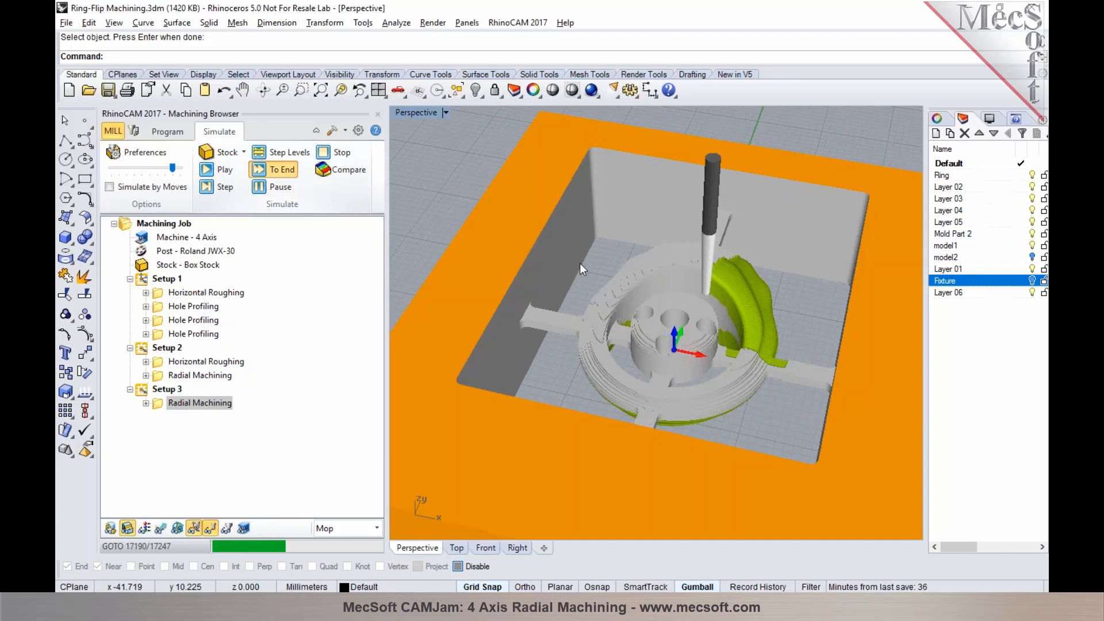
# Switch to the Jewelry Mold-1 window and open the file Ring-Rotary Machining.3dm there
pyautogui.moveTo(273, 609)
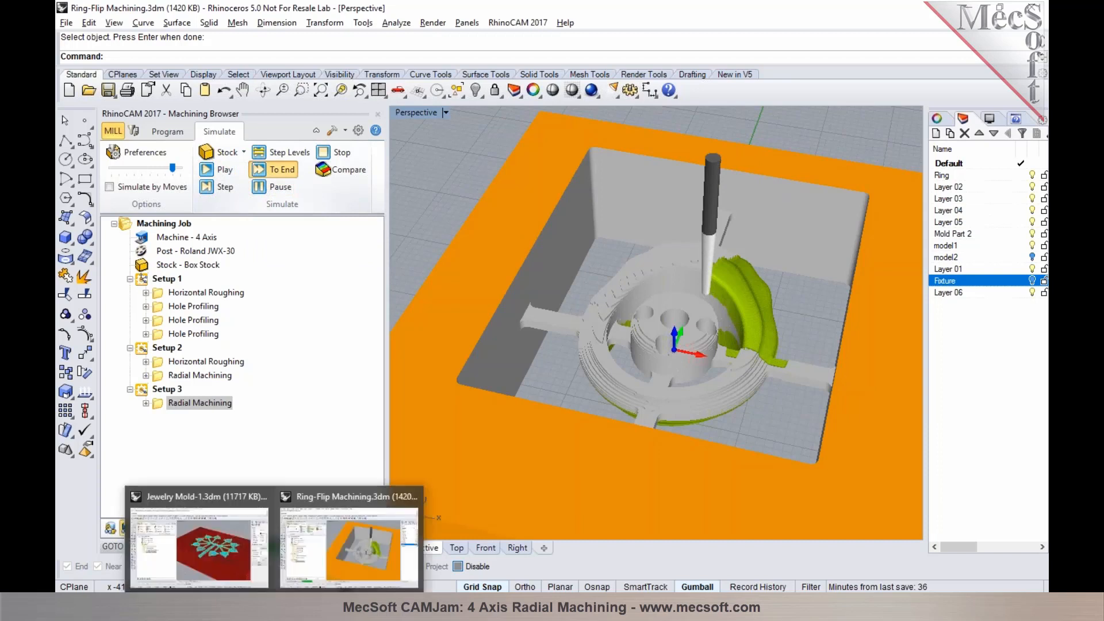
pyautogui.click(230, 574)
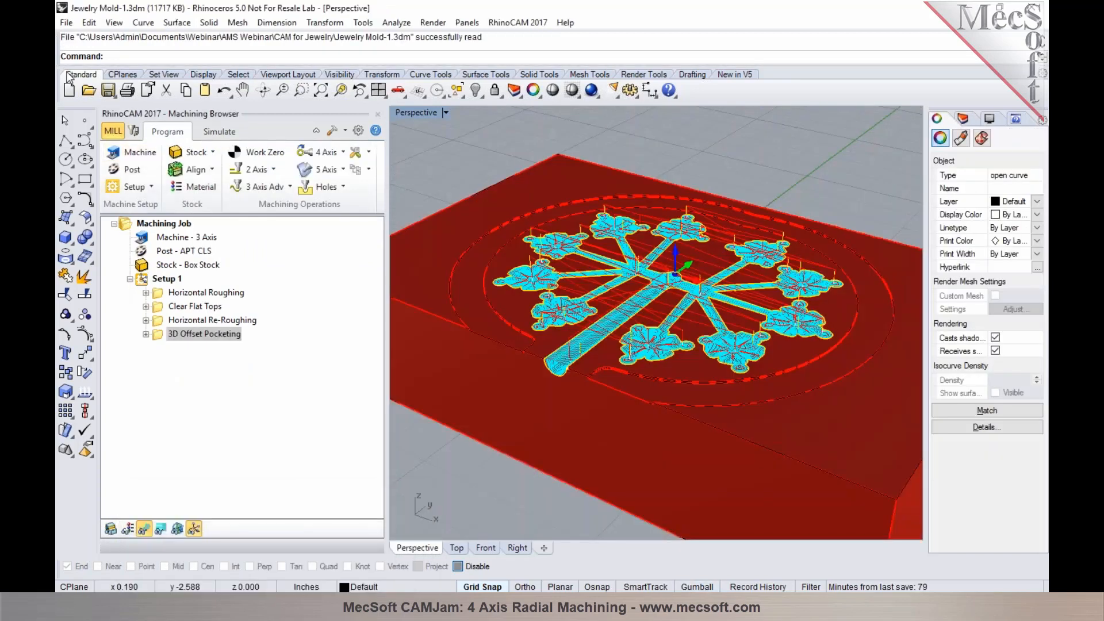
pyautogui.click(88, 91)
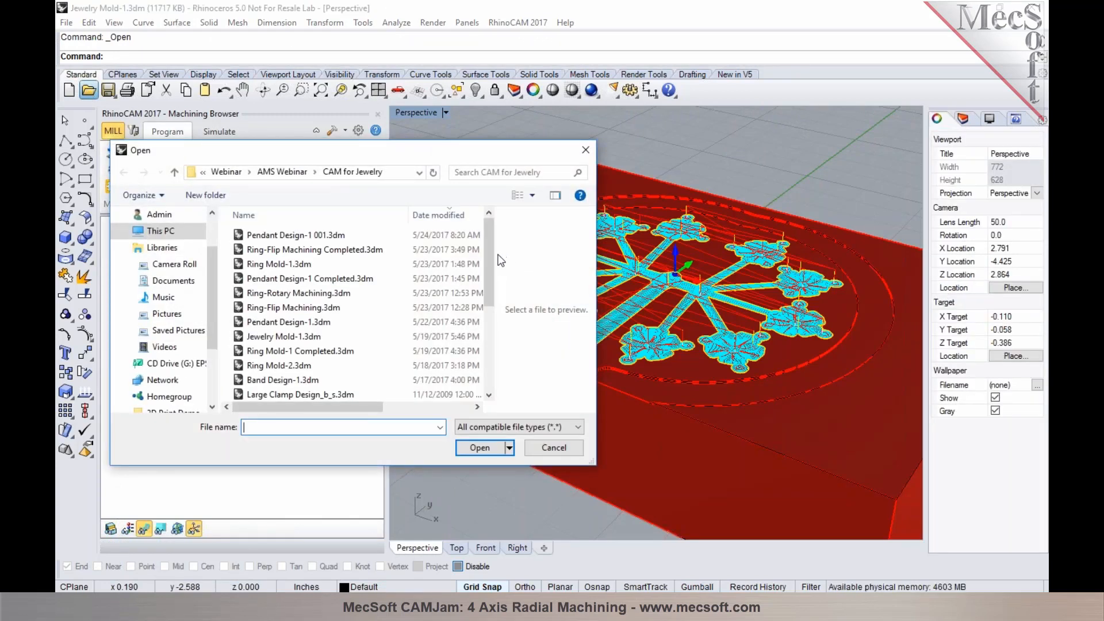
pyautogui.click(380, 293)
pyautogui.click(489, 444)
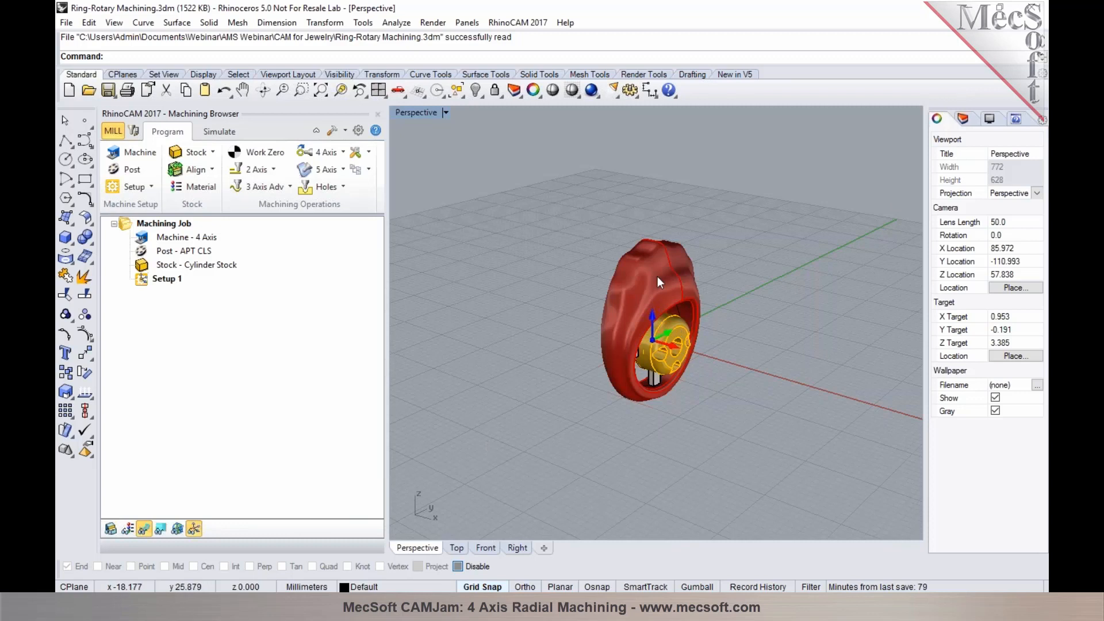
# Inspect the upright ring model, then turn on the Fixture layer and examine how the ring is mounted on the rotary fixture
pyautogui.moveTo(643, 329); pyautogui.dragTo(597, 348, button='right')
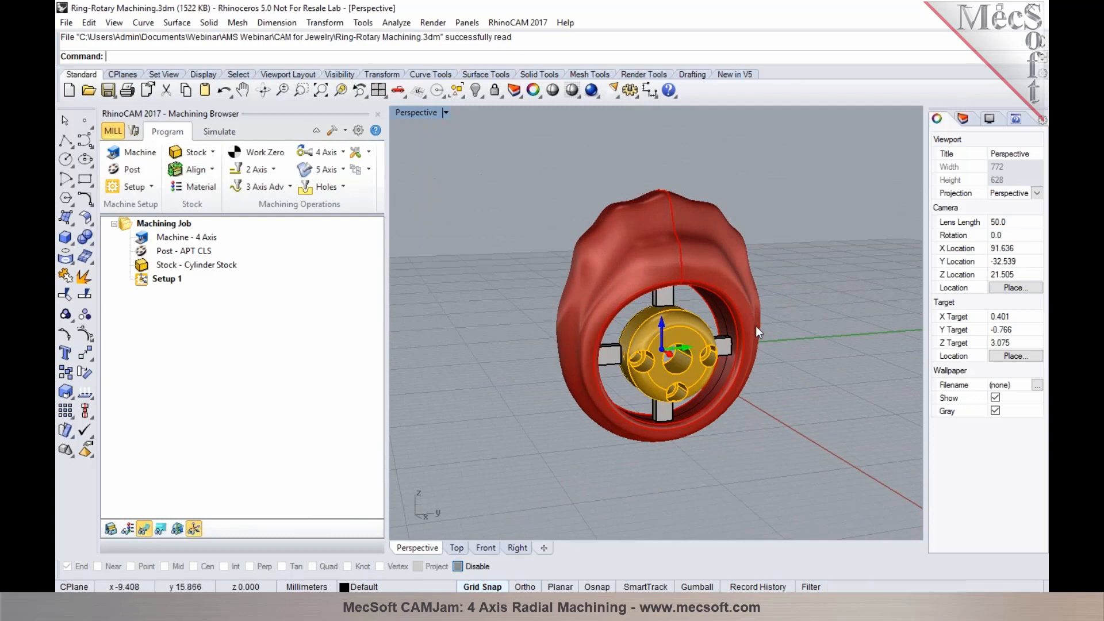
pyautogui.scroll(4, 674, 350)
pyautogui.moveTo(672, 348); pyautogui.dragTo(612, 329, button='right')
pyautogui.moveTo(622, 401); pyautogui.dragTo(882, 281, button='right')
pyautogui.click(966, 119)
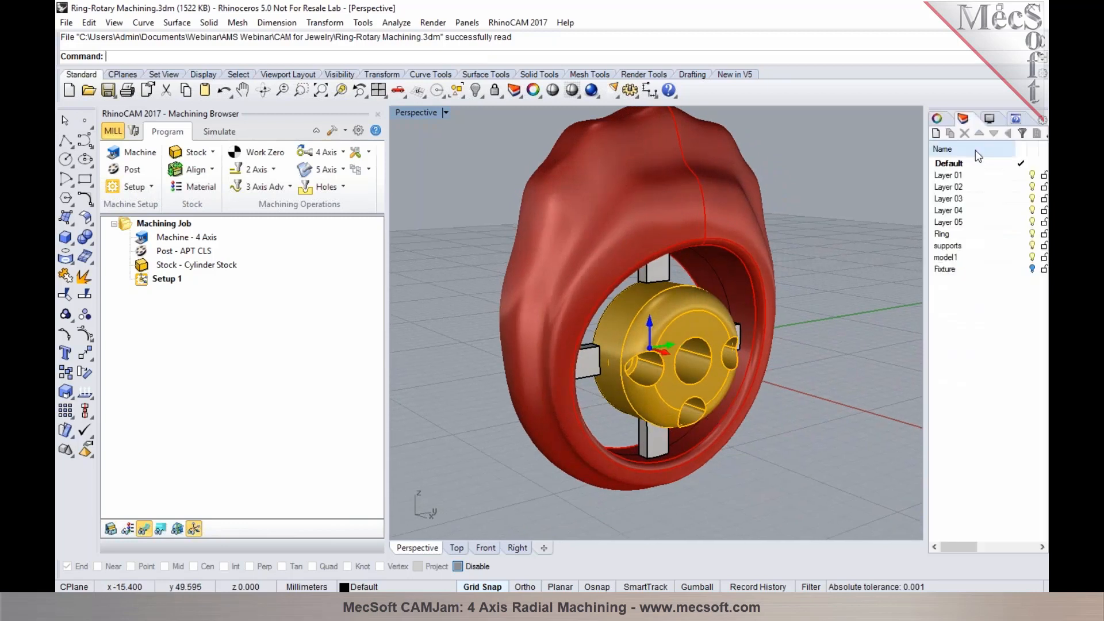
pyautogui.click(1033, 269)
pyautogui.scroll(-4, 718, 320)
pyautogui.moveTo(686, 350); pyautogui.dragTo(669, 347, button='right')
pyautogui.scroll(-6, 690, 353)
pyautogui.moveTo(588, 354); pyautogui.dragTo(547, 282, button='right')
pyautogui.moveTo(639, 339); pyautogui.dragTo(679, 357, button='right')
pyautogui.scroll(6, 720, 357)
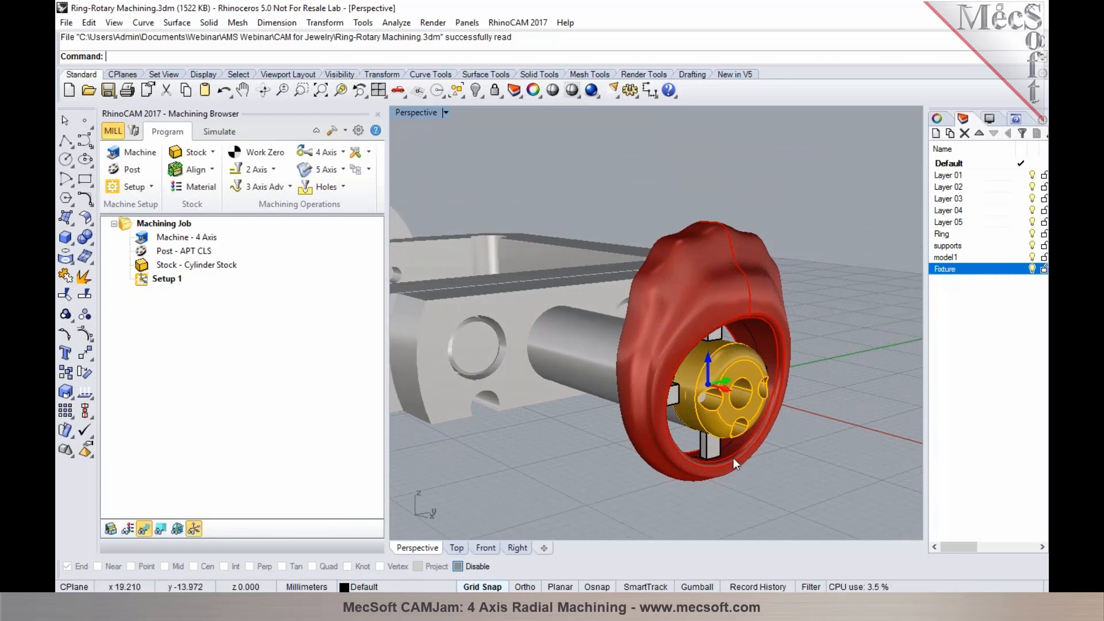
pyautogui.moveTo(694, 398); pyautogui.dragTo(675, 354, button='right')
pyautogui.scroll(-7, 737, 369)
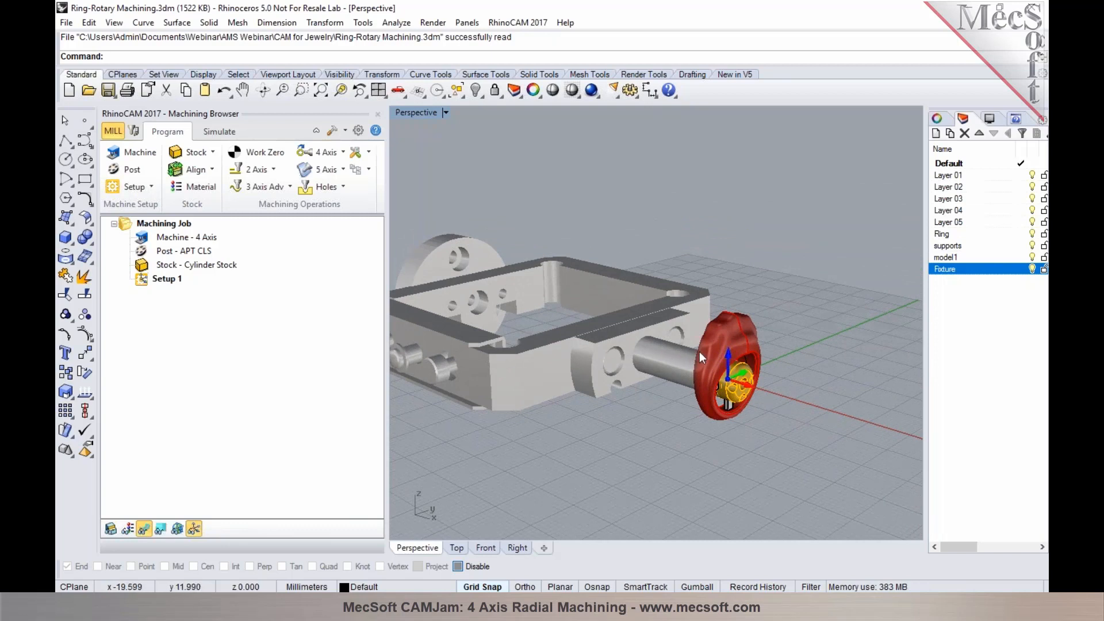
# Switch back to the Ring-Flip Machining window and inspect the simulated ring inside the stock
pyautogui.moveTo(274, 591)
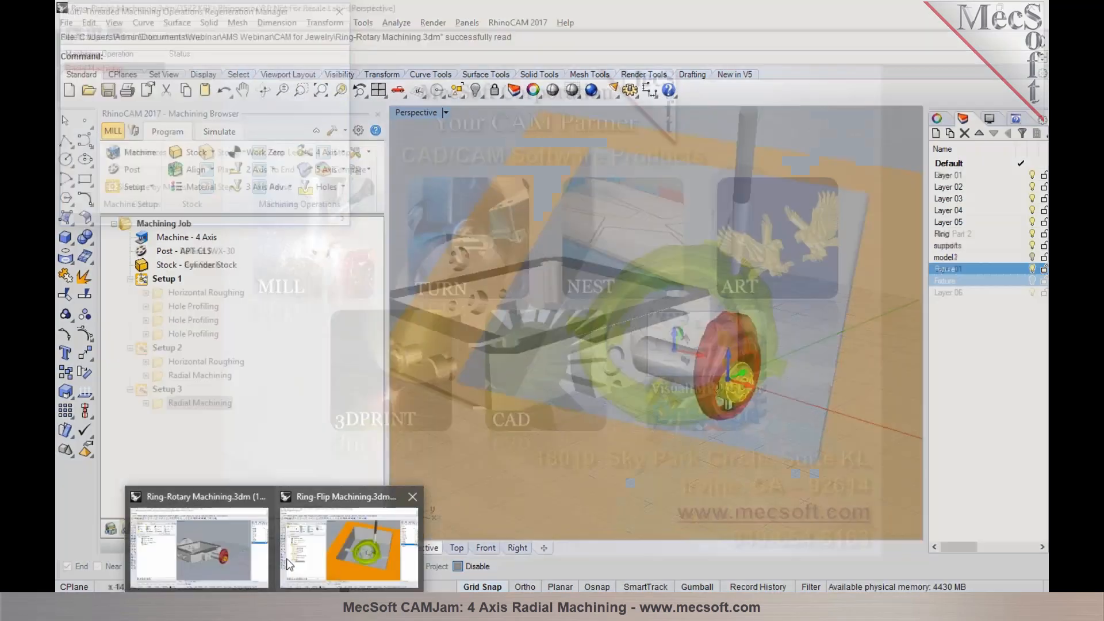
pyautogui.click(286, 557)
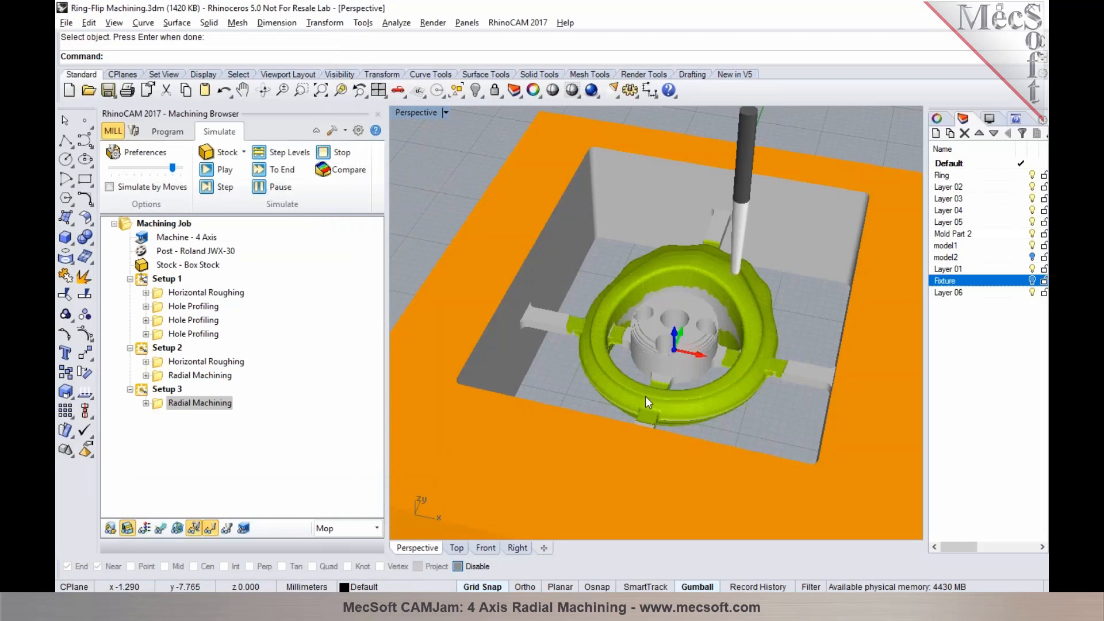
pyautogui.moveTo(648, 426); pyautogui.dragTo(633, 377, button='right')
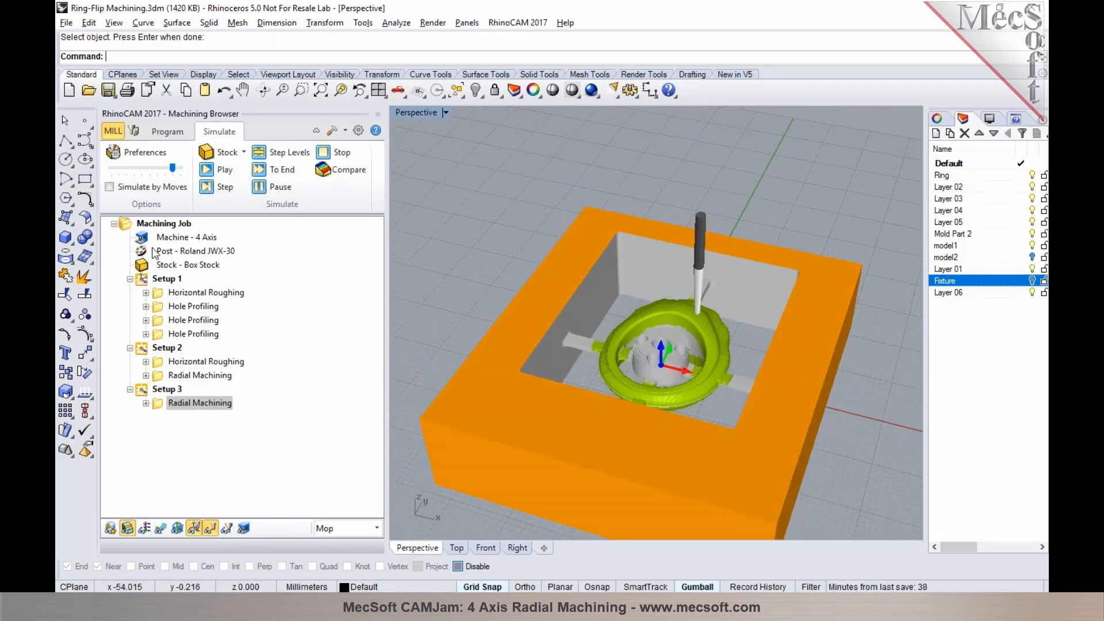
# Post the whole Machining Job as Ring-Flip Machining.nc with the Roland JWX-30 post, check the G-code file and close it
pyautogui.click(156, 224)
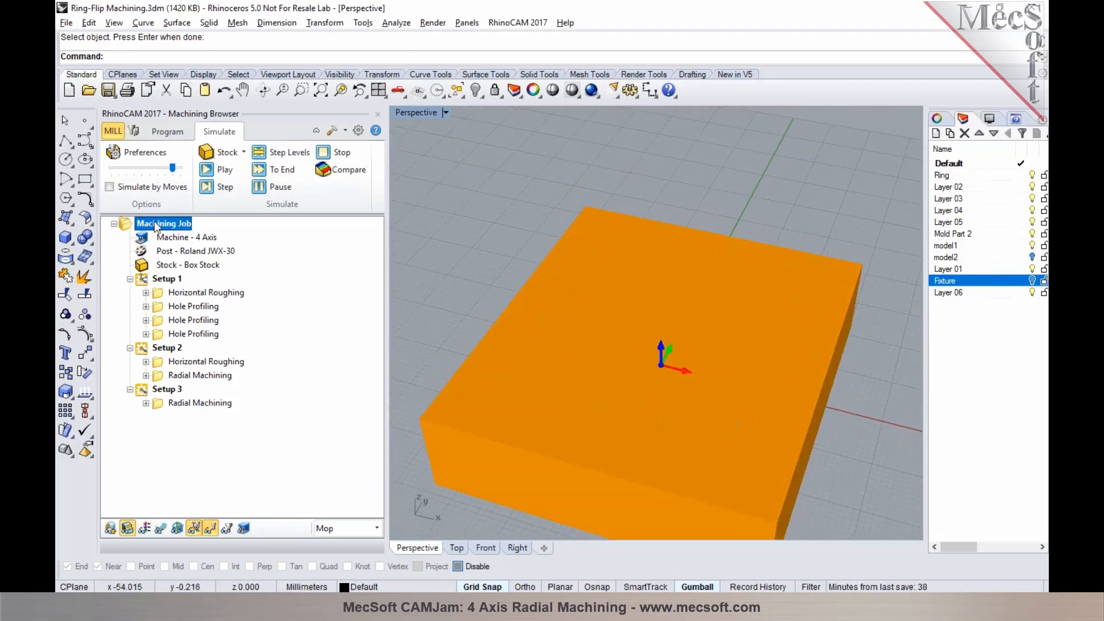
pyautogui.click(167, 131)
pyautogui.rightClick(160, 222)
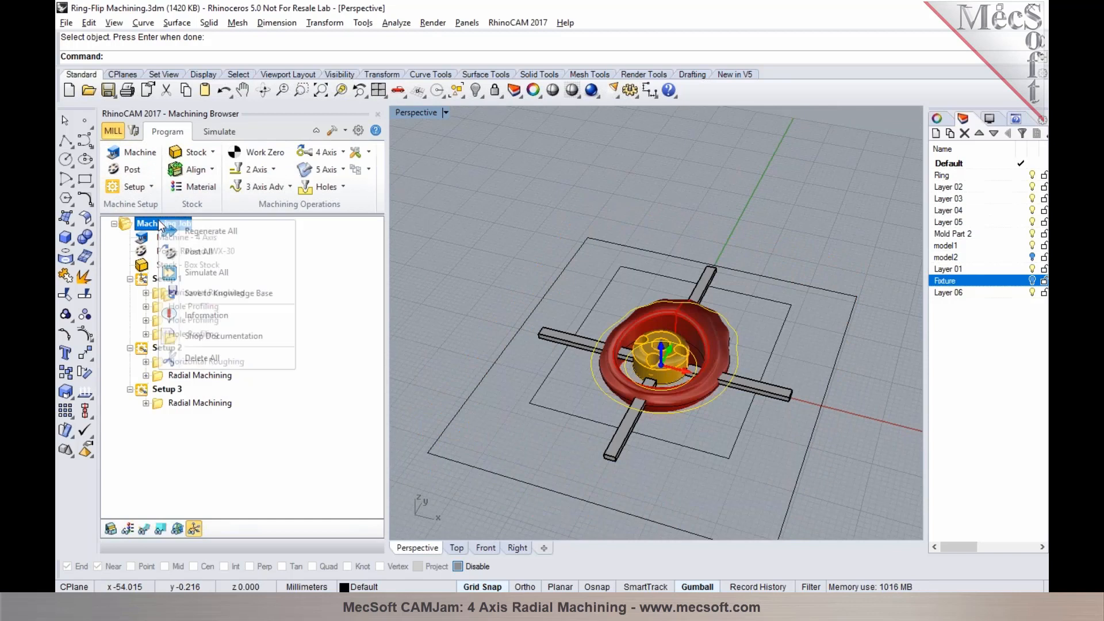
pyautogui.click(179, 251)
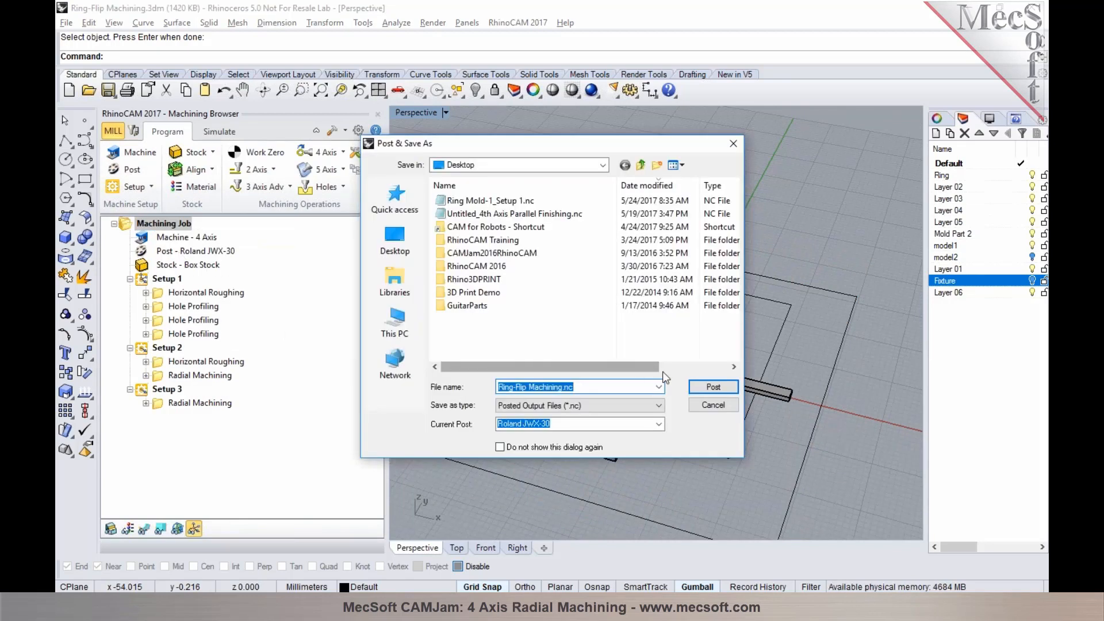
pyautogui.click(707, 388)
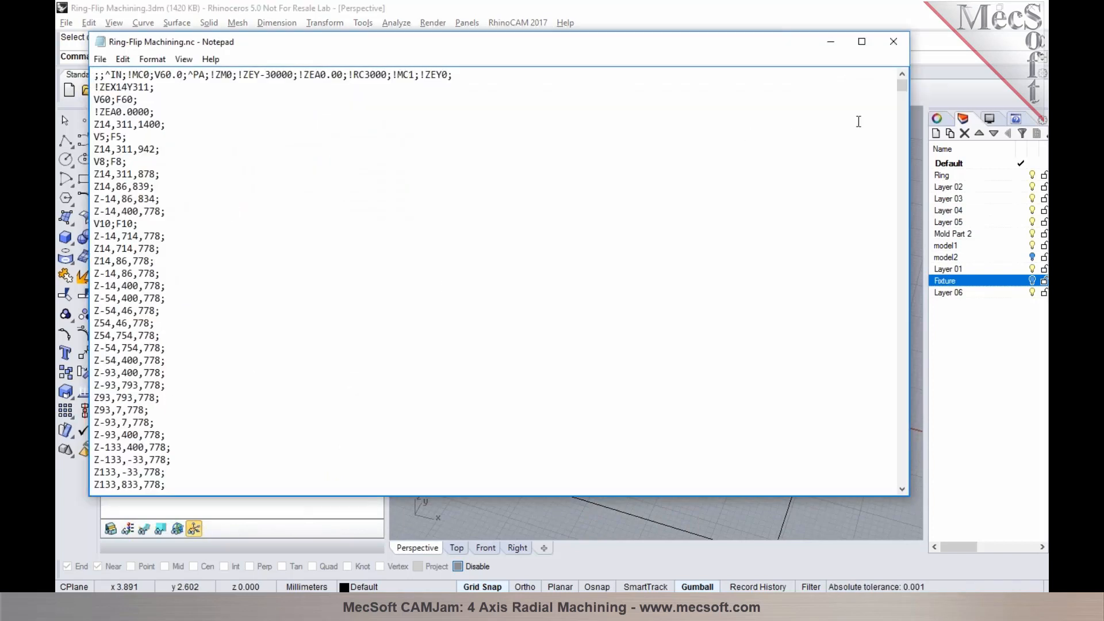
pyautogui.moveTo(899, 88); pyautogui.dragTo(892, 83)
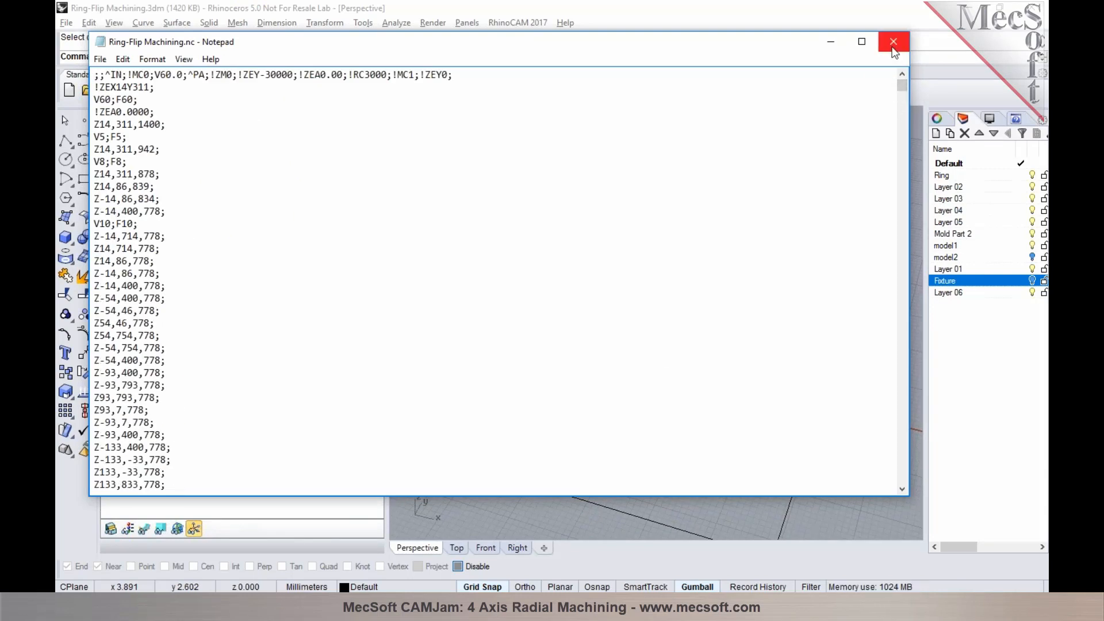
pyautogui.click(893, 45)
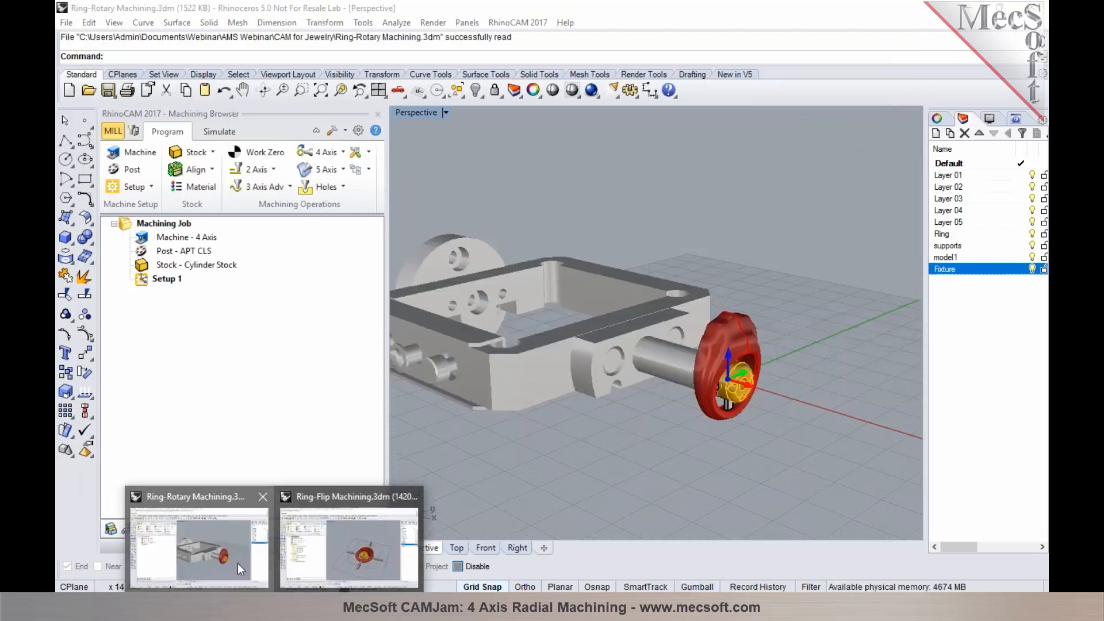
# Switch to the Ring-Rotary Machining window and turn off the Fixture layer so only the ring assembly is shown
pyautogui.click(237, 564)
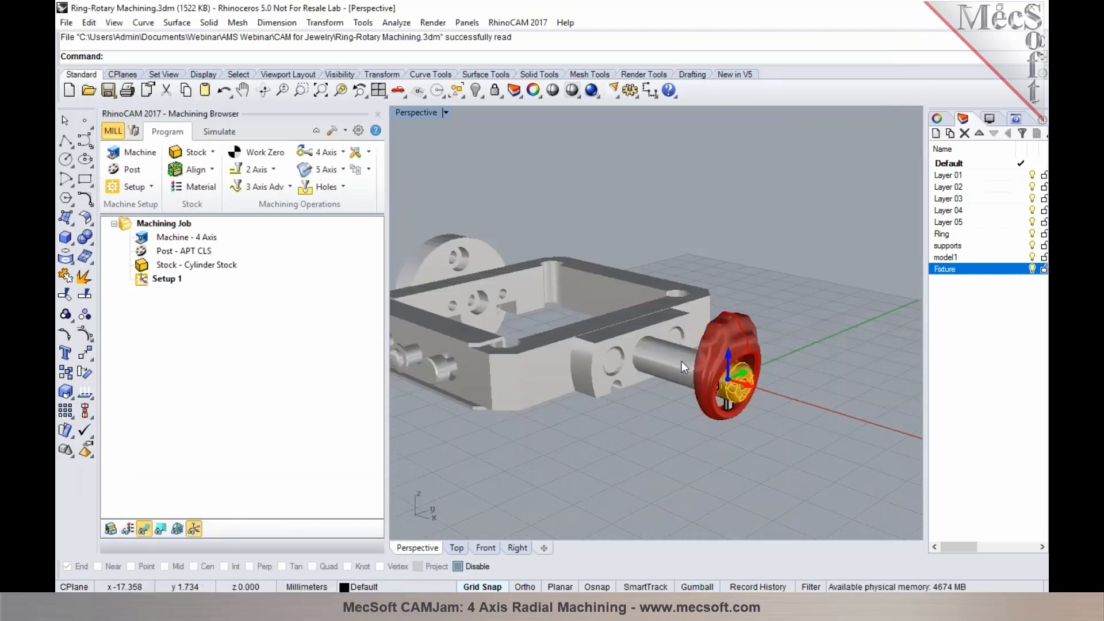
pyautogui.click(1033, 269)
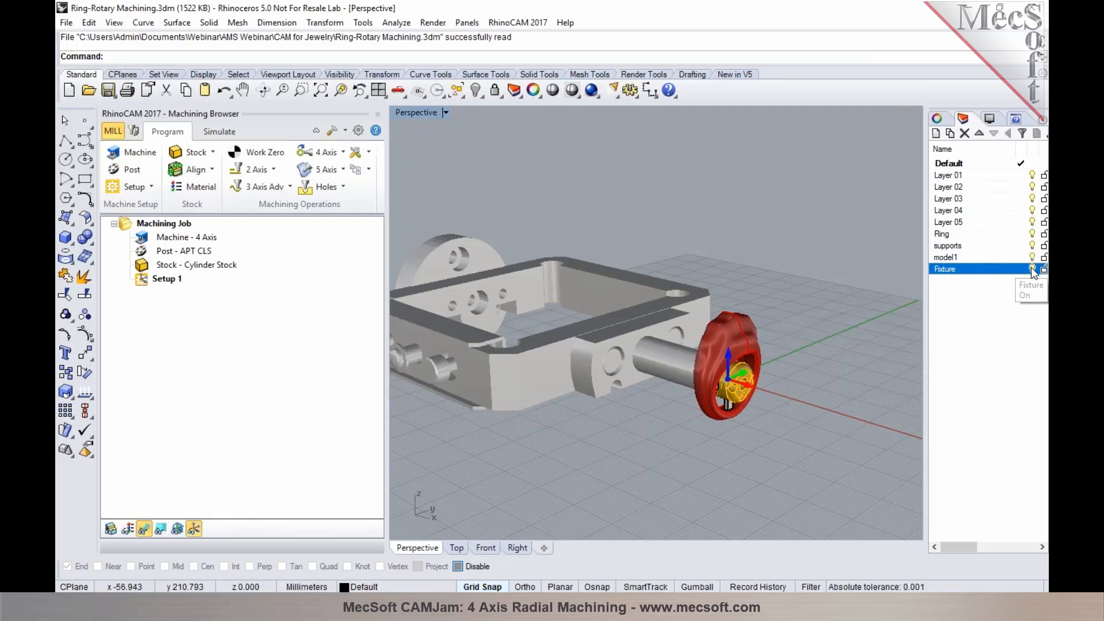
pyautogui.scroll(5, 788, 377)
pyautogui.moveTo(567, 379); pyautogui.dragTo(632, 351, button='right')
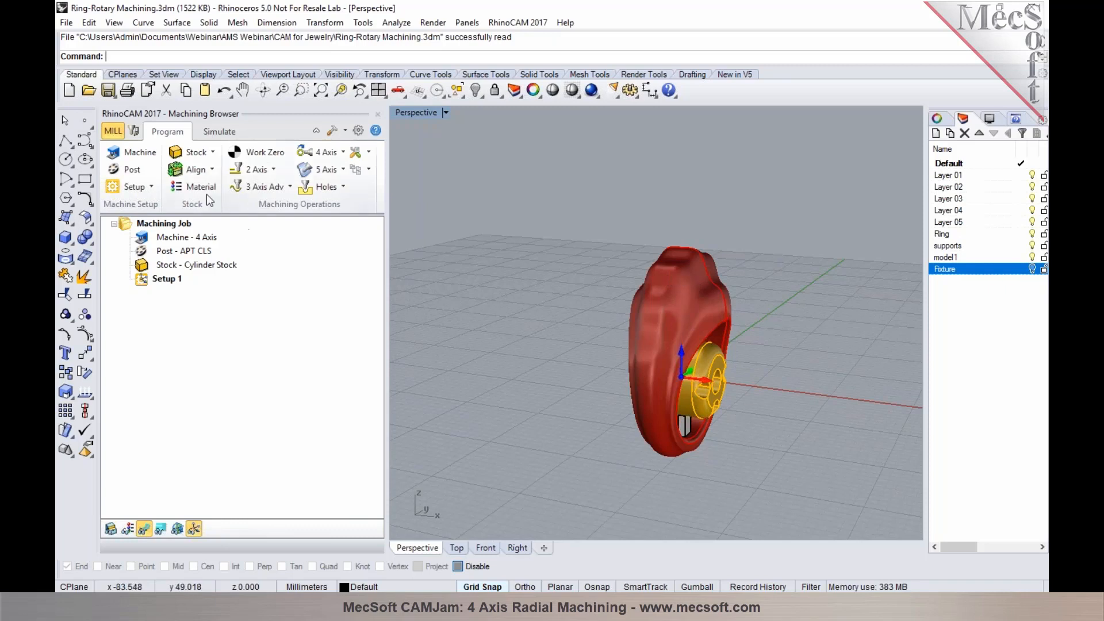
# Confirm the 4-axis table machine rotating about +X and set the Roland JWX-30 post-processor with the .nc posted file extension
pyautogui.click(131, 153)
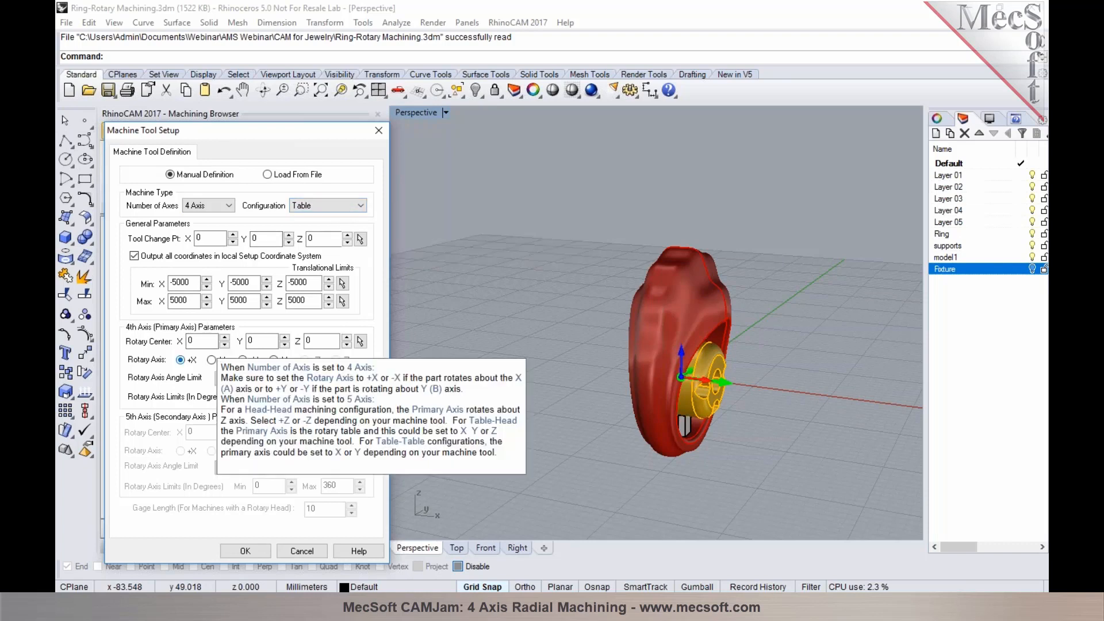
pyautogui.click(245, 550)
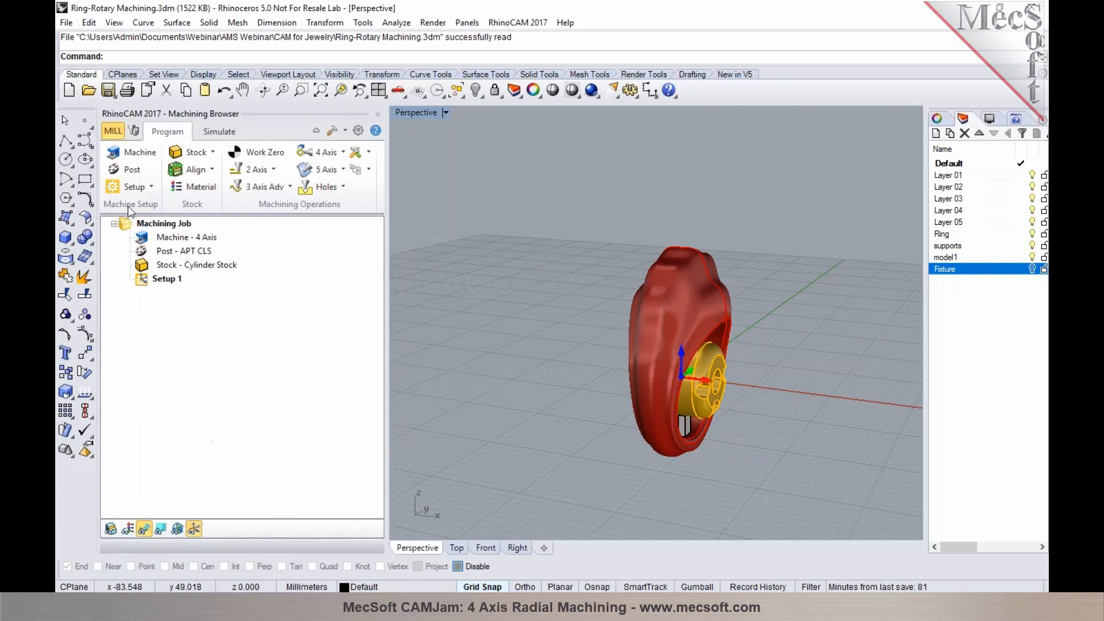
pyautogui.click(127, 168)
pyautogui.click(306, 195)
pyautogui.moveTo(309, 210); pyautogui.dragTo(309, 402)
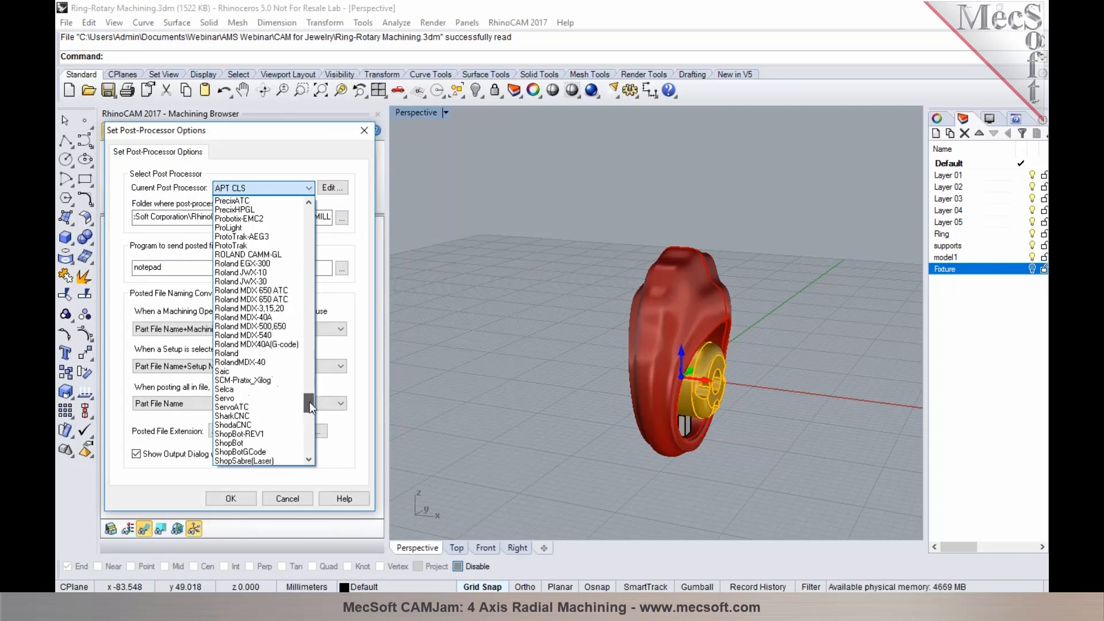
pyautogui.click(283, 282)
pyautogui.click(252, 433)
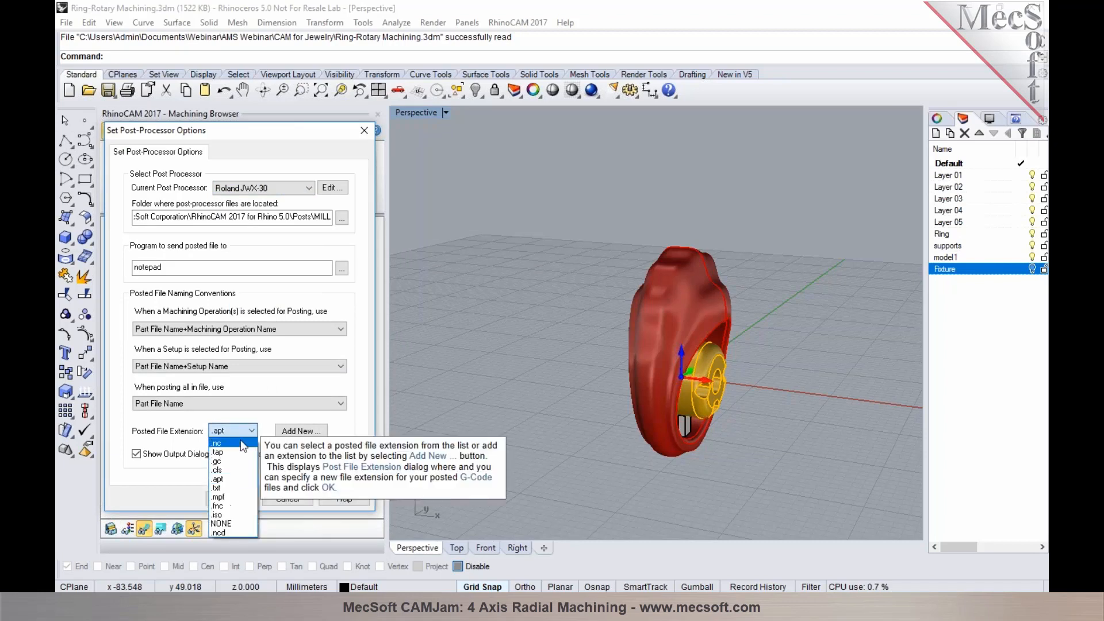
pyautogui.click(230, 443)
pyautogui.click(247, 498)
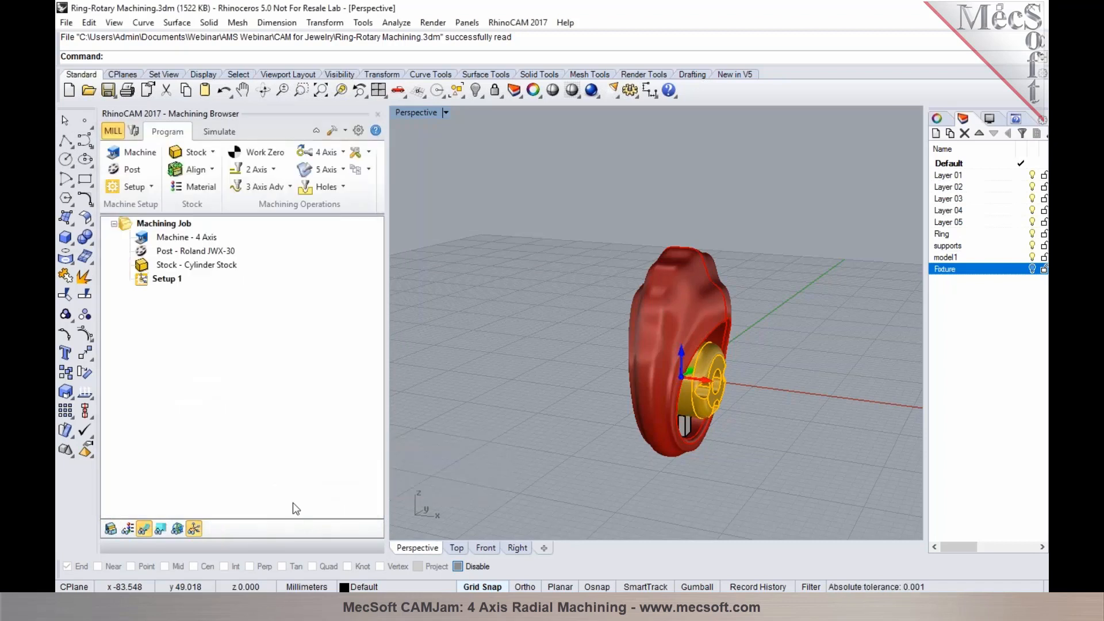
# Start a 4th Axis Parallel Finishing operation with the Taper 0.5 x 2 Deg tool, keeping the automatic clearance cylinder
pyautogui.moveTo(665, 272); pyautogui.dragTo(672, 288, button='right')
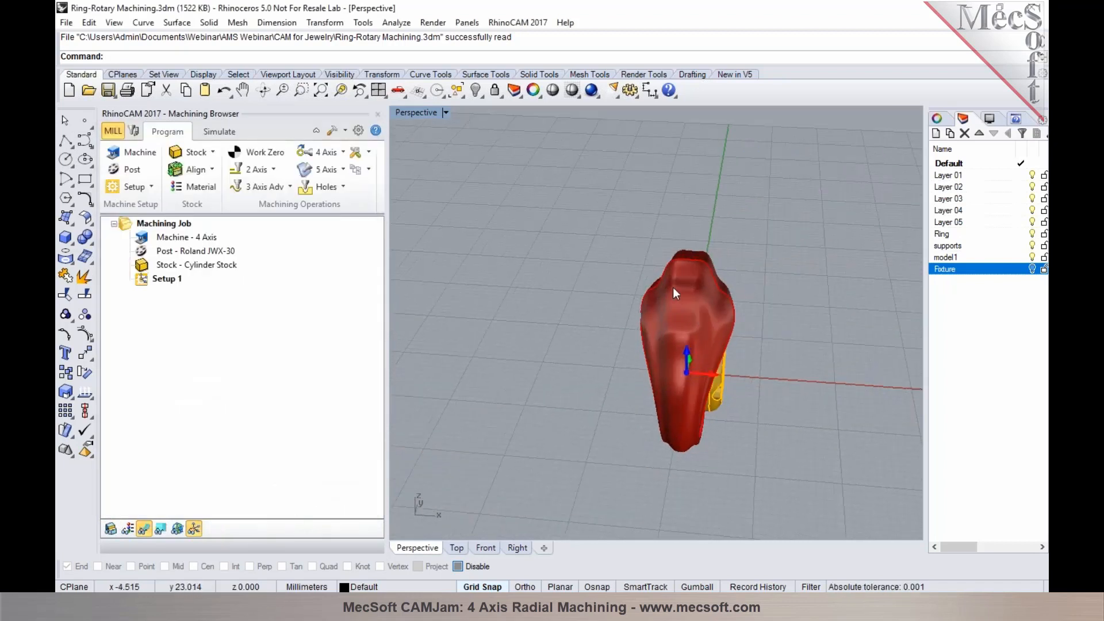
pyautogui.scroll(2, 713, 277)
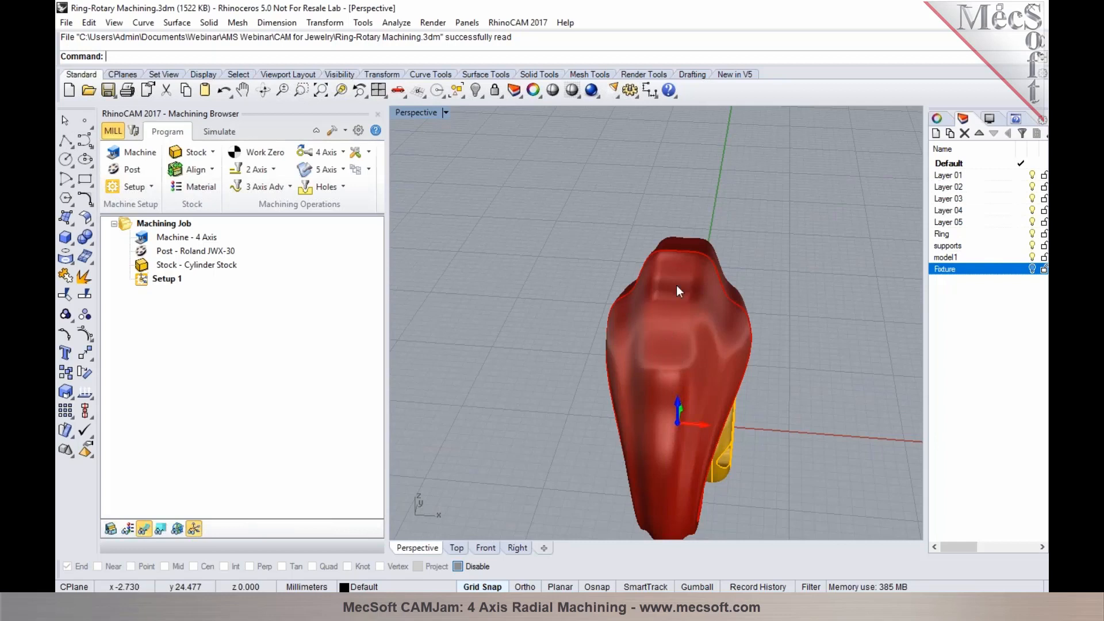
pyautogui.moveTo(715, 273); pyautogui.dragTo(675, 262, button='right')
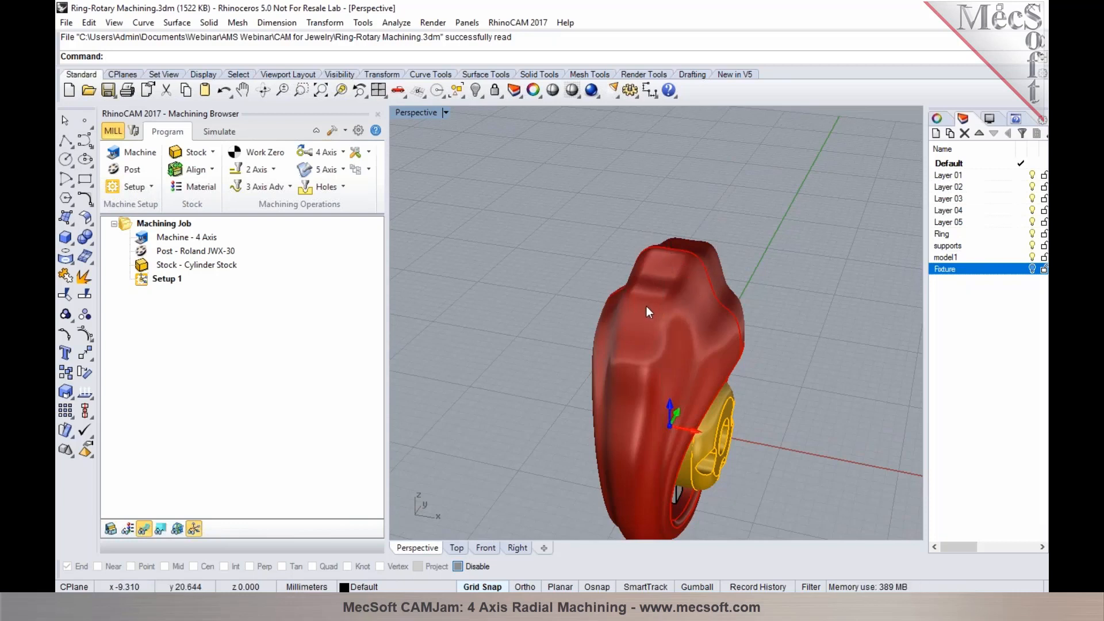
pyautogui.moveTo(646, 307); pyautogui.dragTo(602, 260, button='right')
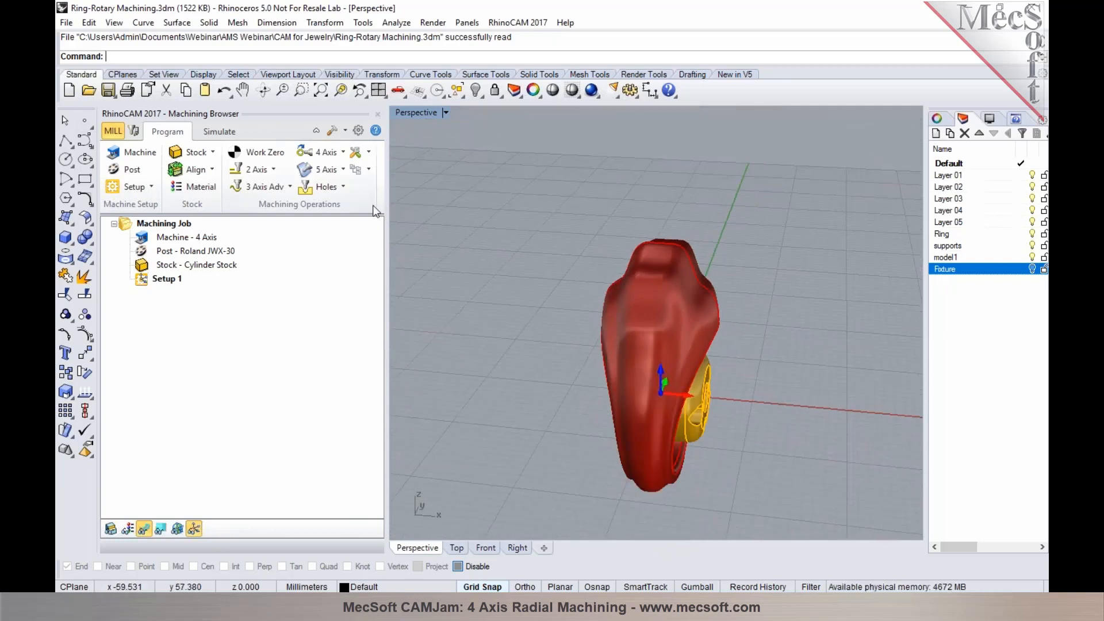
pyautogui.click(344, 153)
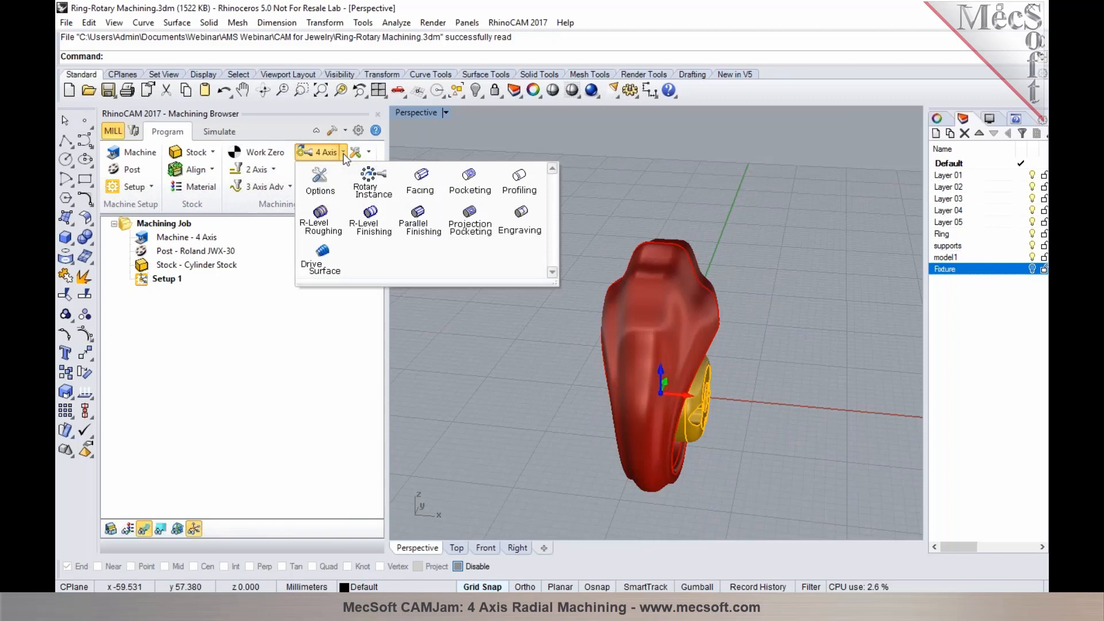
pyautogui.click(414, 232)
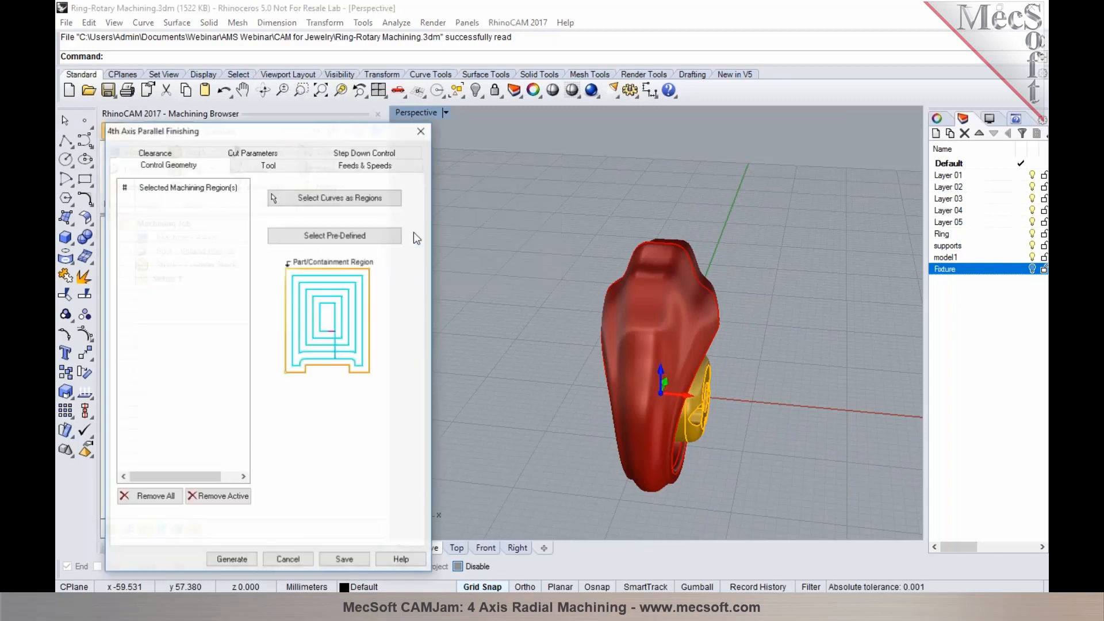
pyautogui.click(276, 165)
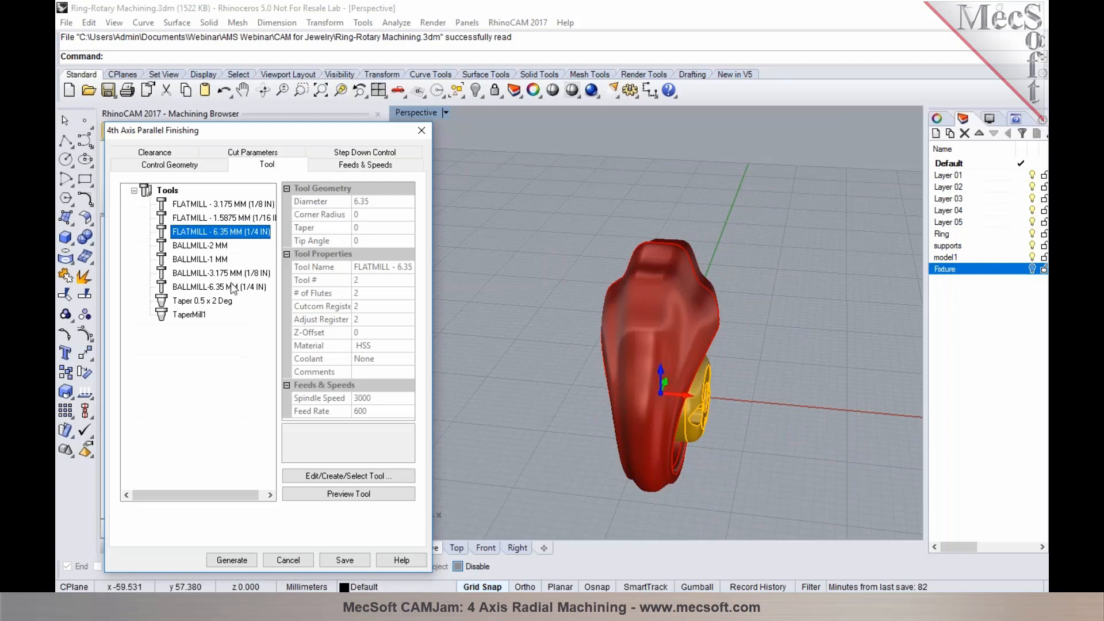
pyautogui.click(224, 302)
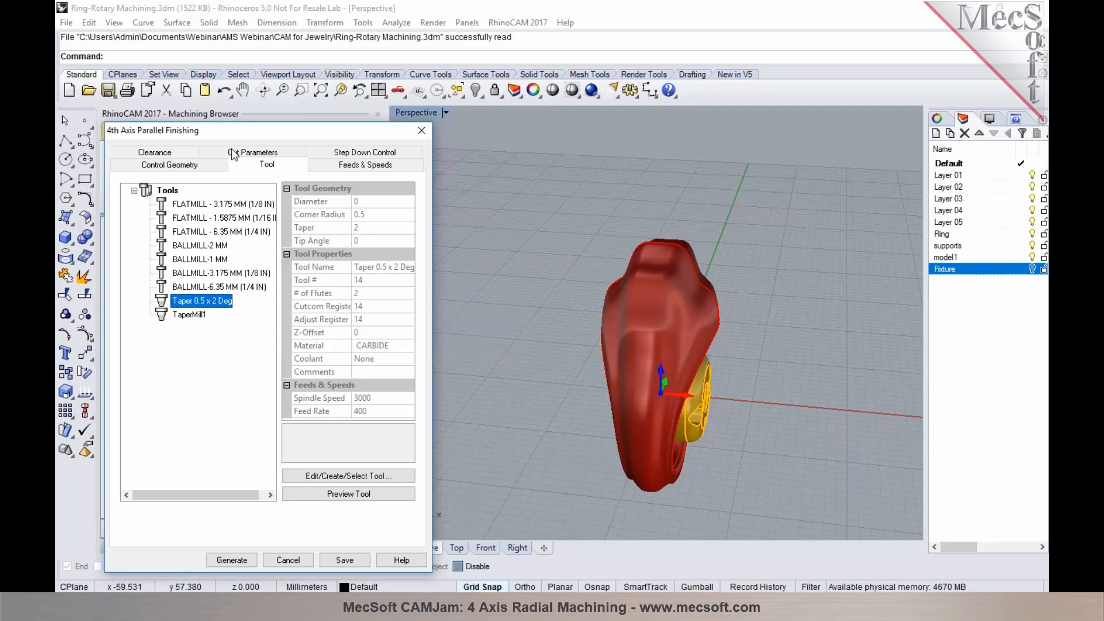
pyautogui.click(327, 161)
pyautogui.click(176, 153)
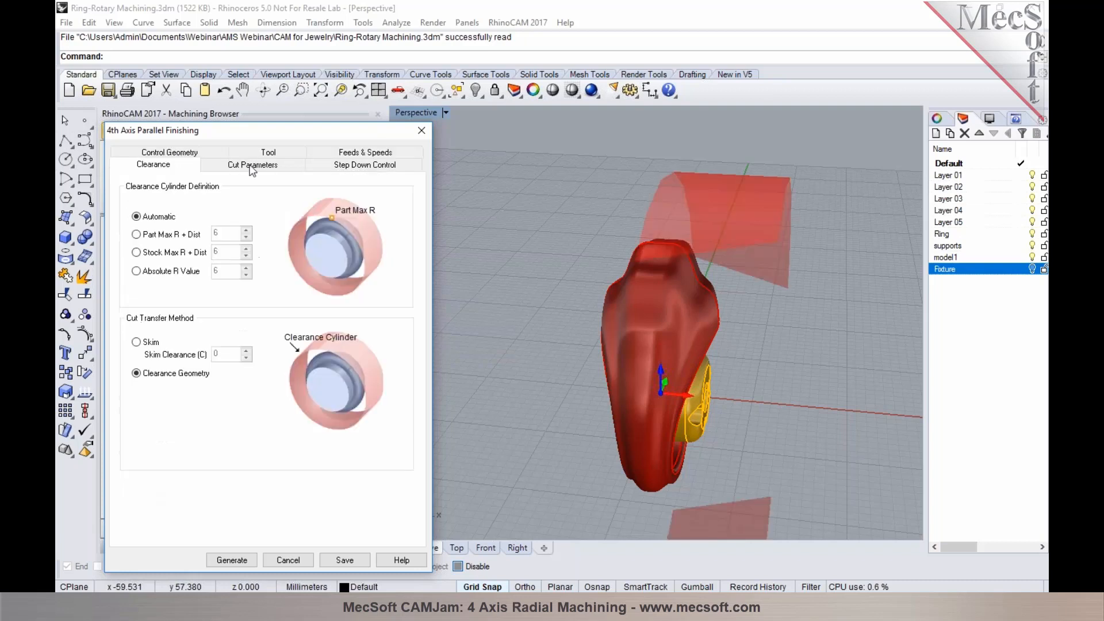
pyautogui.moveTo(647, 253); pyautogui.dragTo(614, 249, button='right')
pyautogui.scroll(-5, 614, 249)
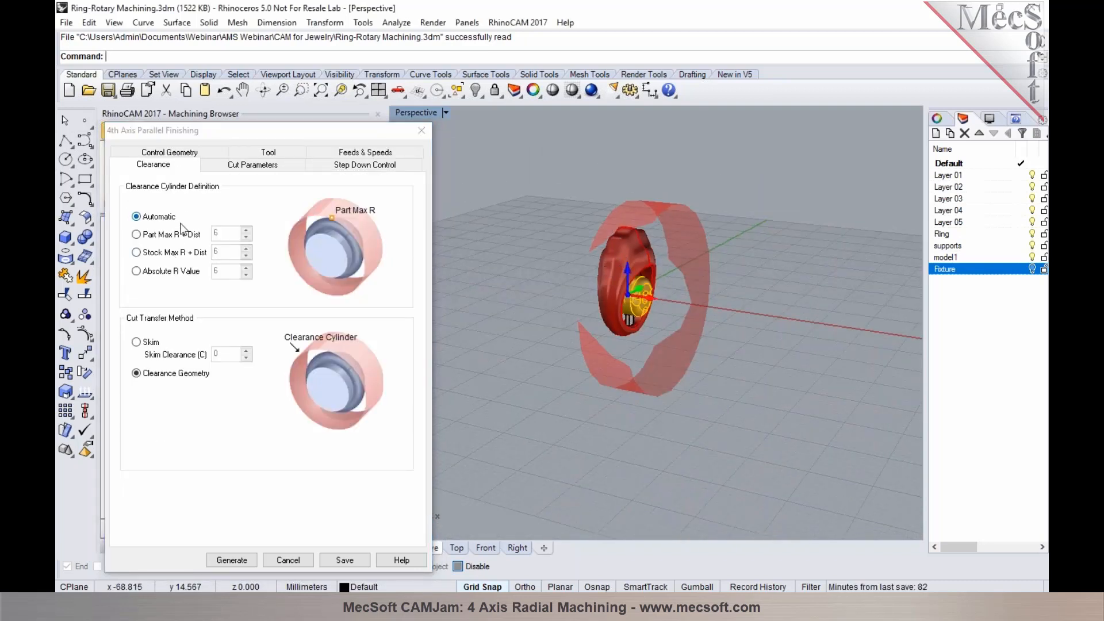
# Examine the axial containment planes around the ring and set the low axial containment value to -7
pyautogui.click(223, 166)
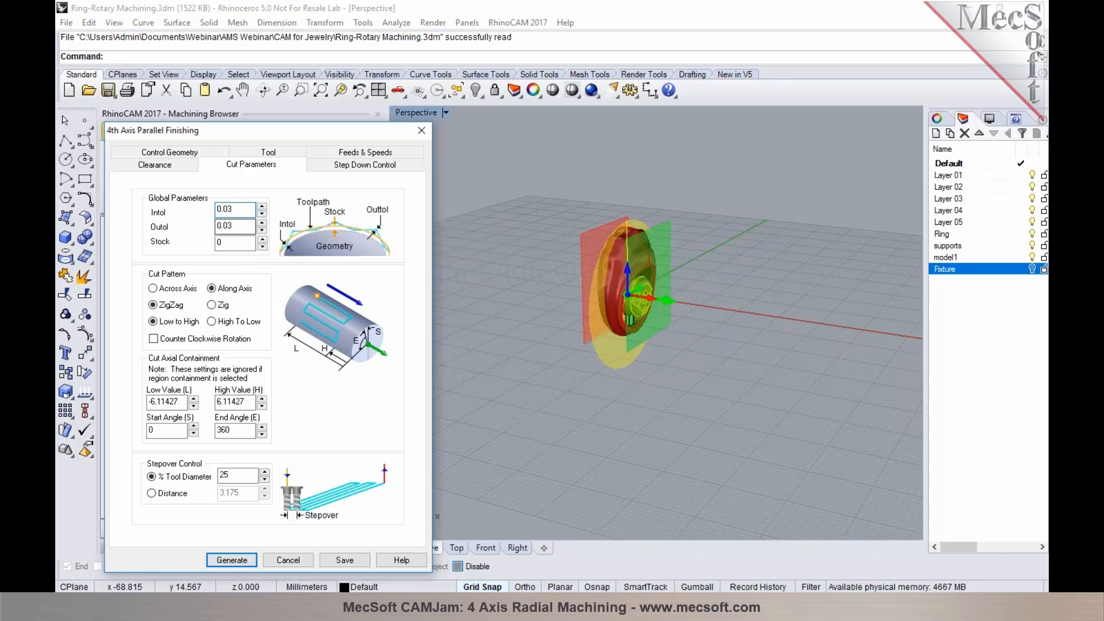
pyautogui.moveTo(537, 311); pyautogui.dragTo(598, 321, button='right')
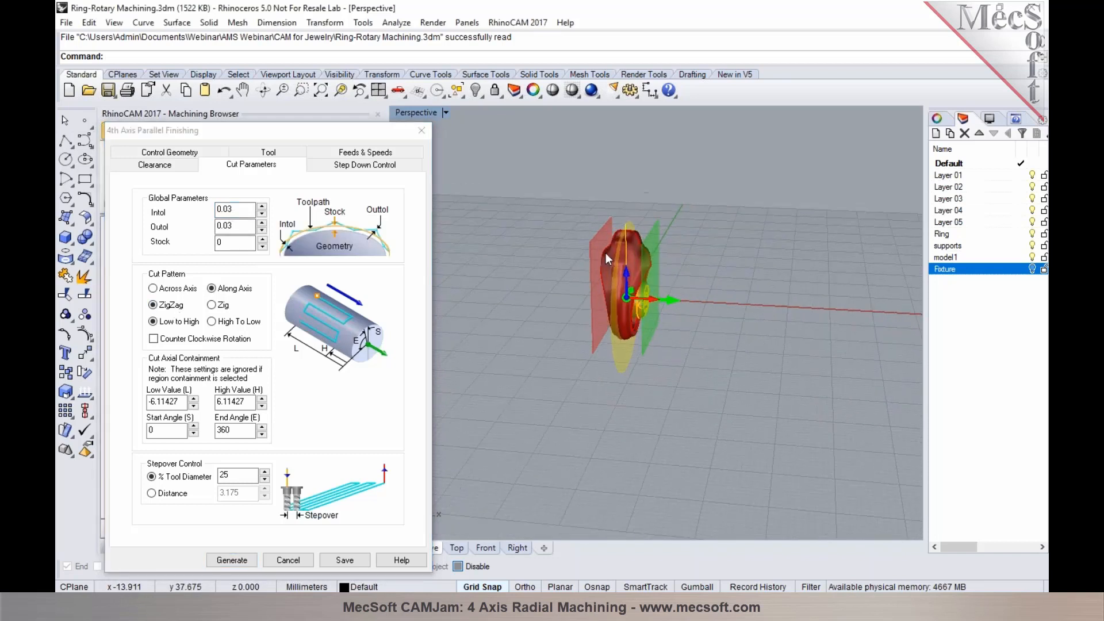
pyautogui.scroll(3, 607, 242)
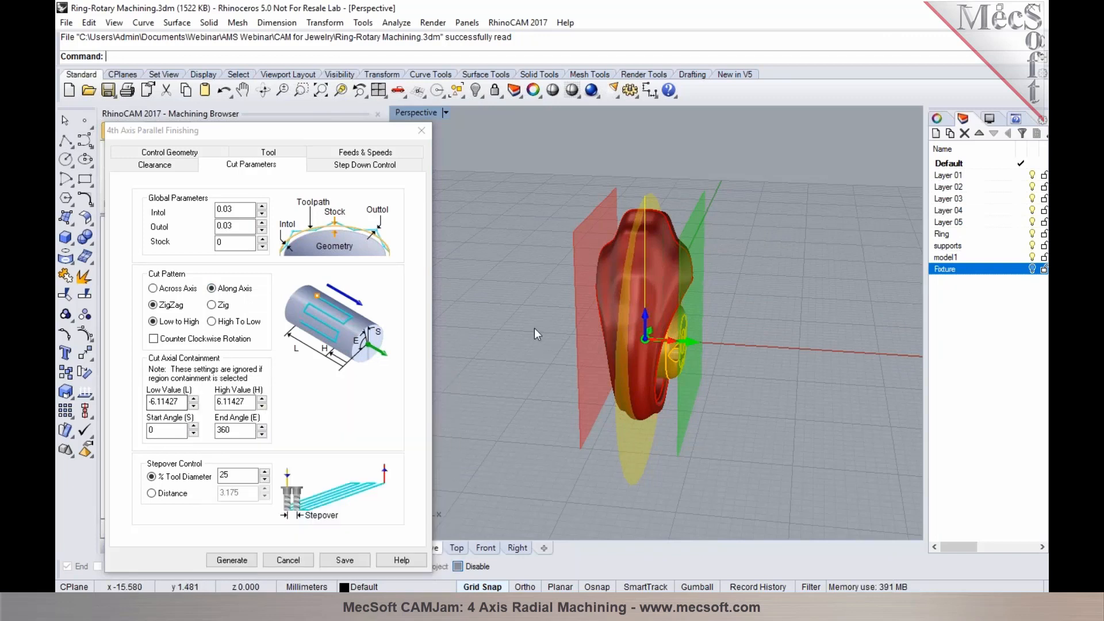
pyautogui.moveTo(629, 329); pyautogui.dragTo(613, 333, button='right')
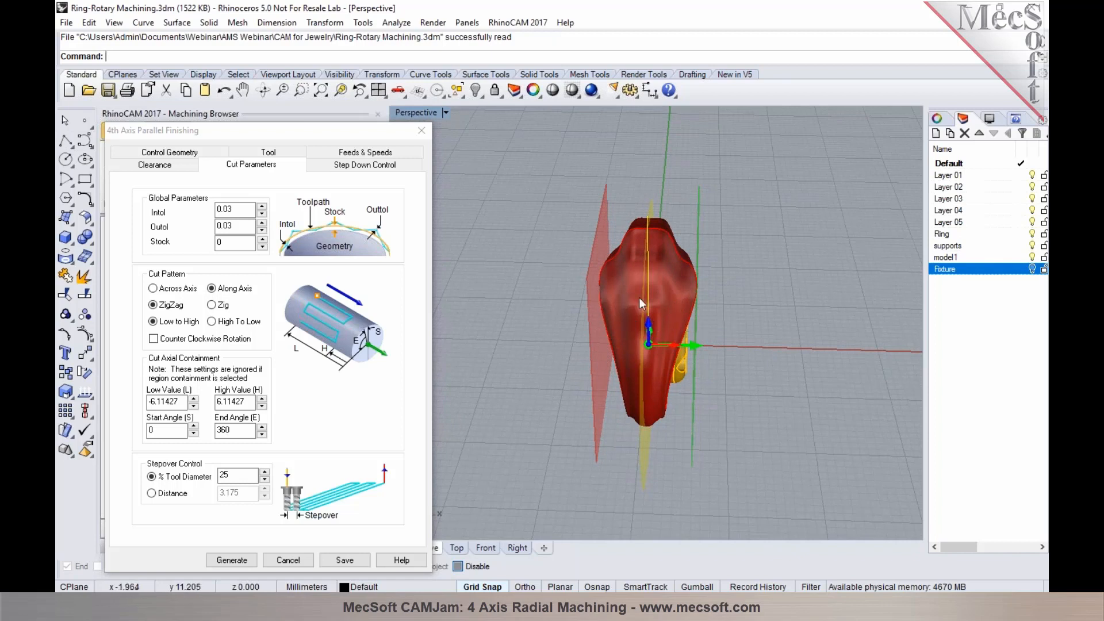
pyautogui.moveTo(173, 402)
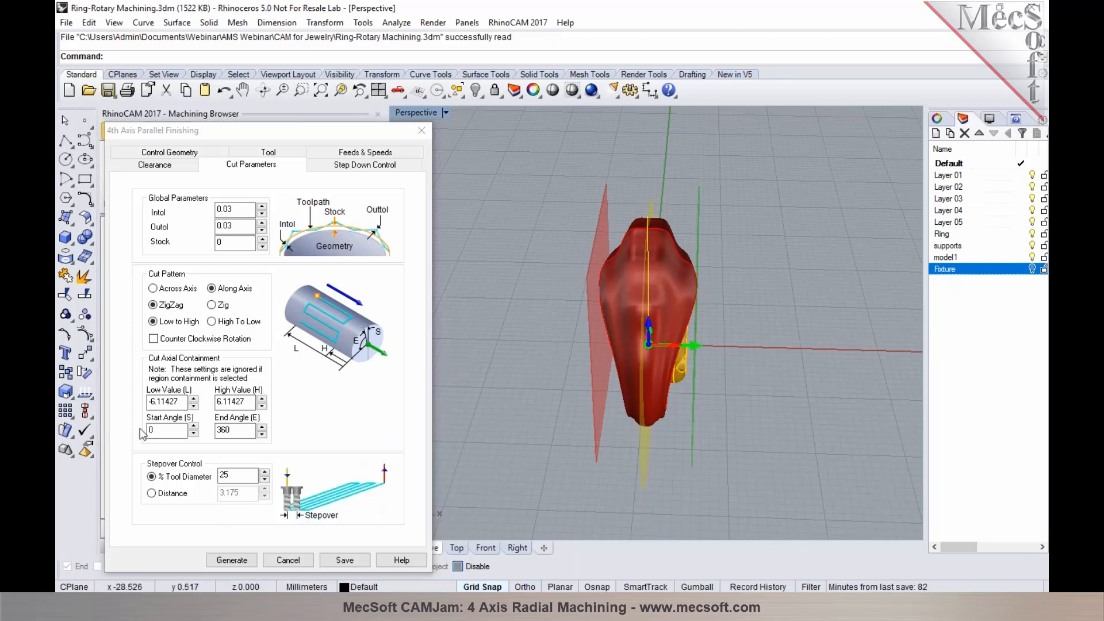
pyautogui.doubleClick(154, 402)
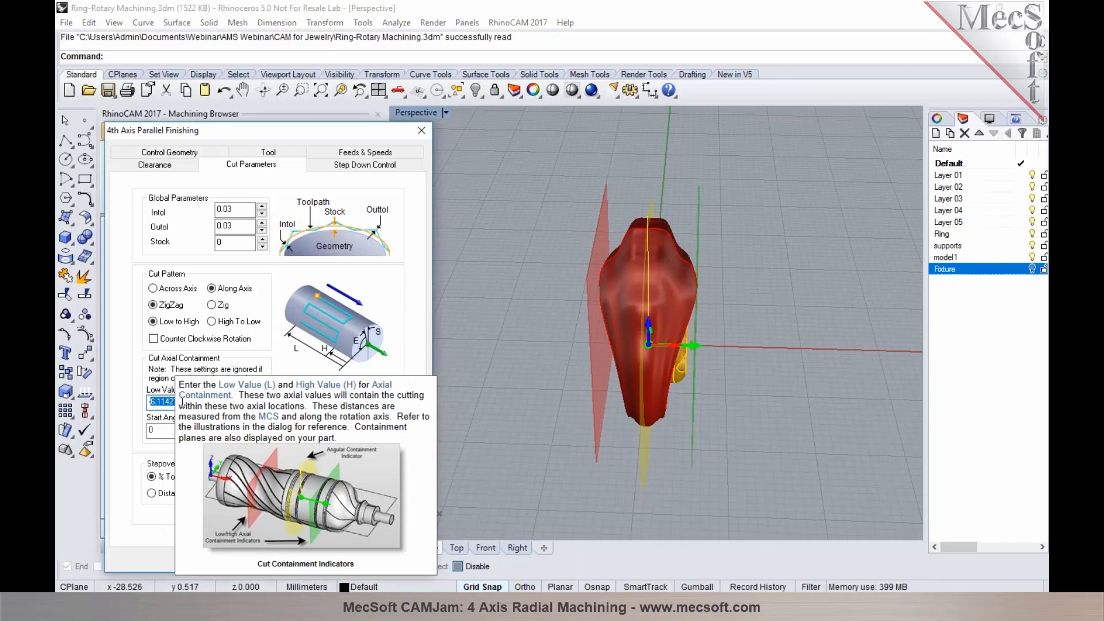
pyautogui.write('-7')
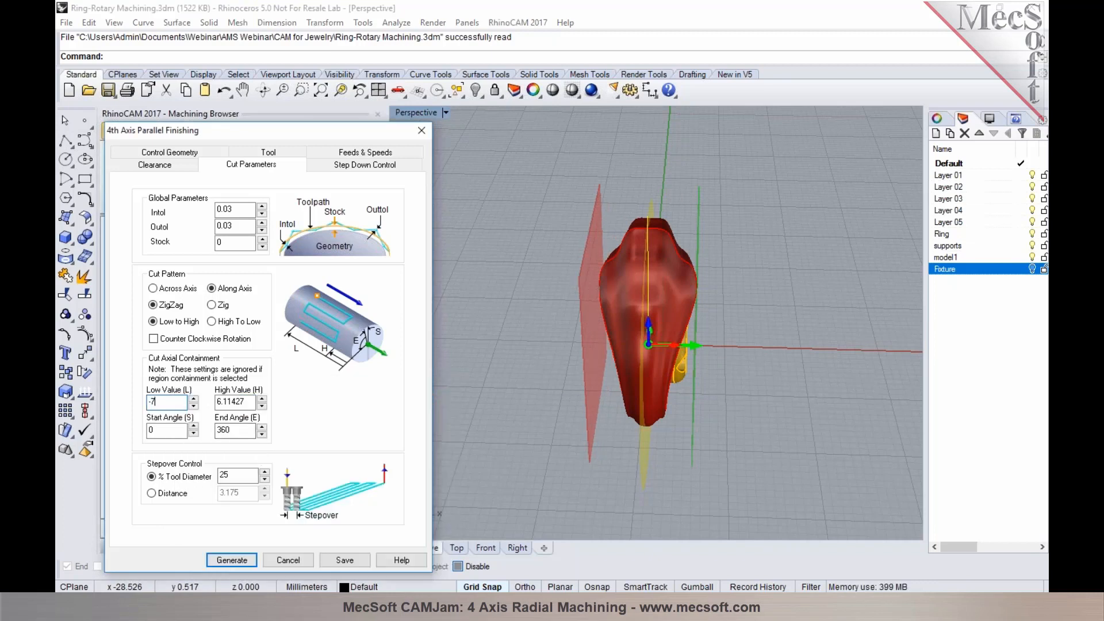
pyautogui.moveTo(644, 348); pyautogui.dragTo(586, 296, button='right')
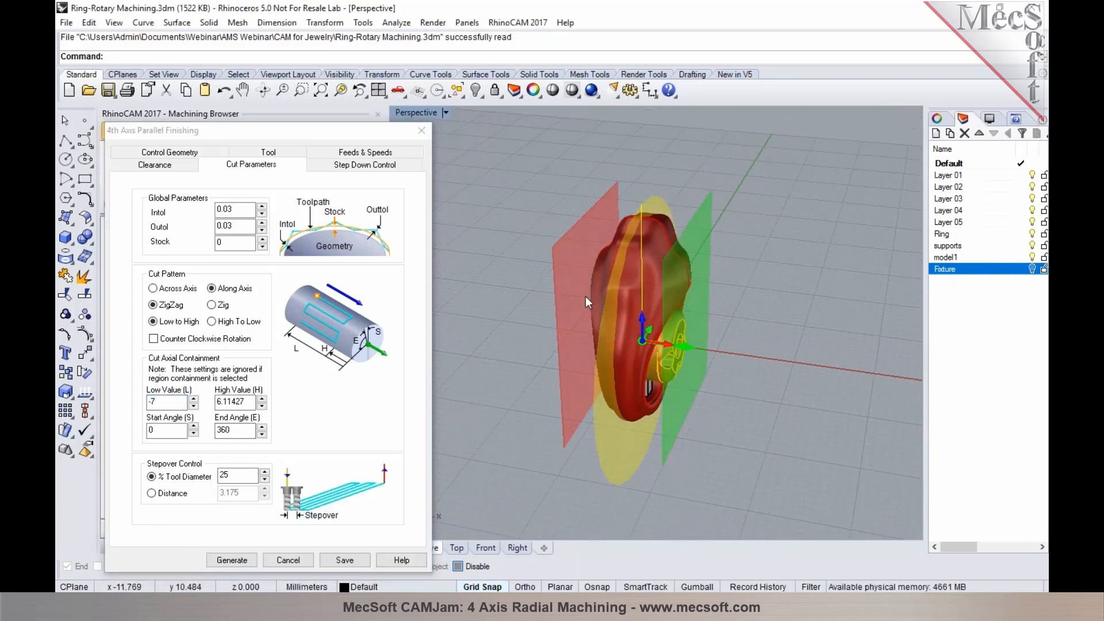
# Set the high axial containment value to 7 and the stepover to 15% of the tool diameter
pyautogui.doubleClick(247, 403)
pyautogui.write('7')
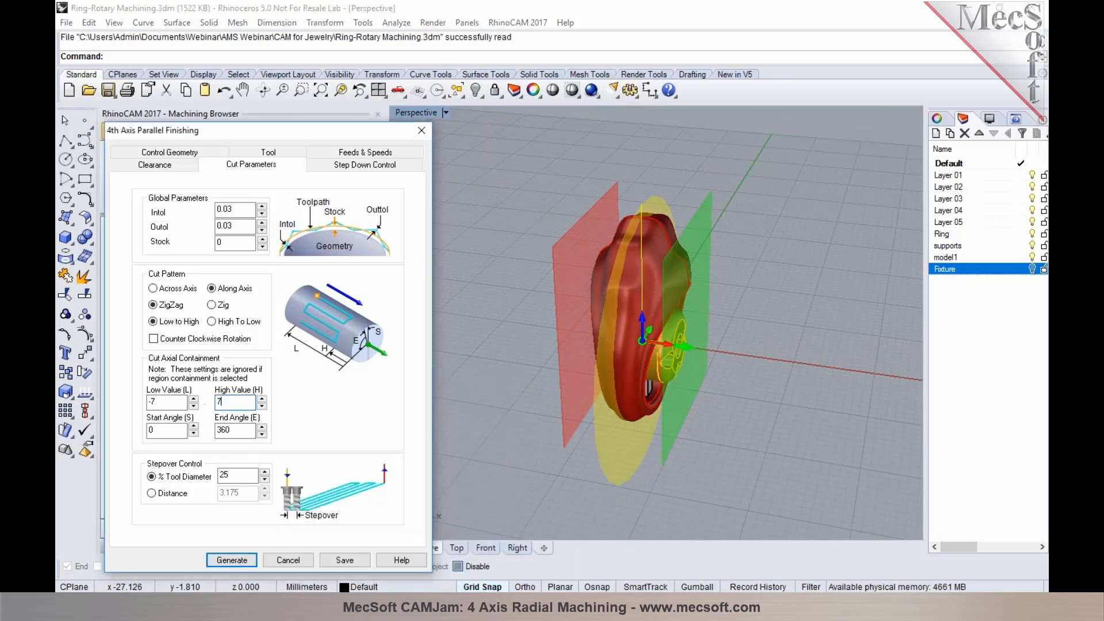
pyautogui.moveTo(552, 415); pyautogui.dragTo(621, 409, button='right')
pyautogui.moveTo(687, 377); pyautogui.dragTo(641, 375, button='right')
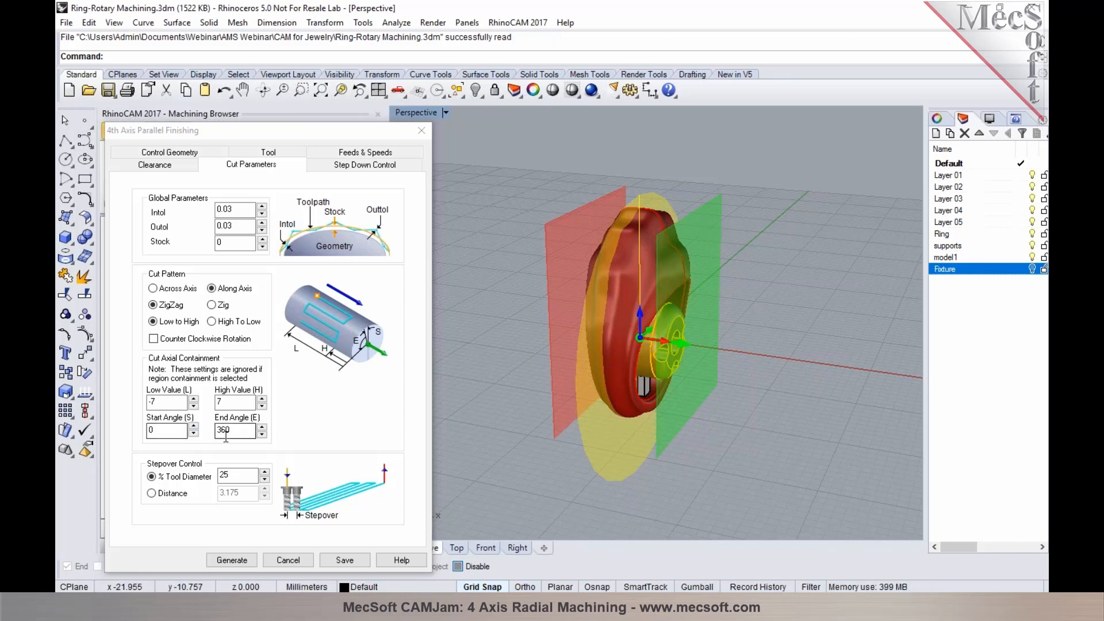
pyautogui.doubleClick(220, 477)
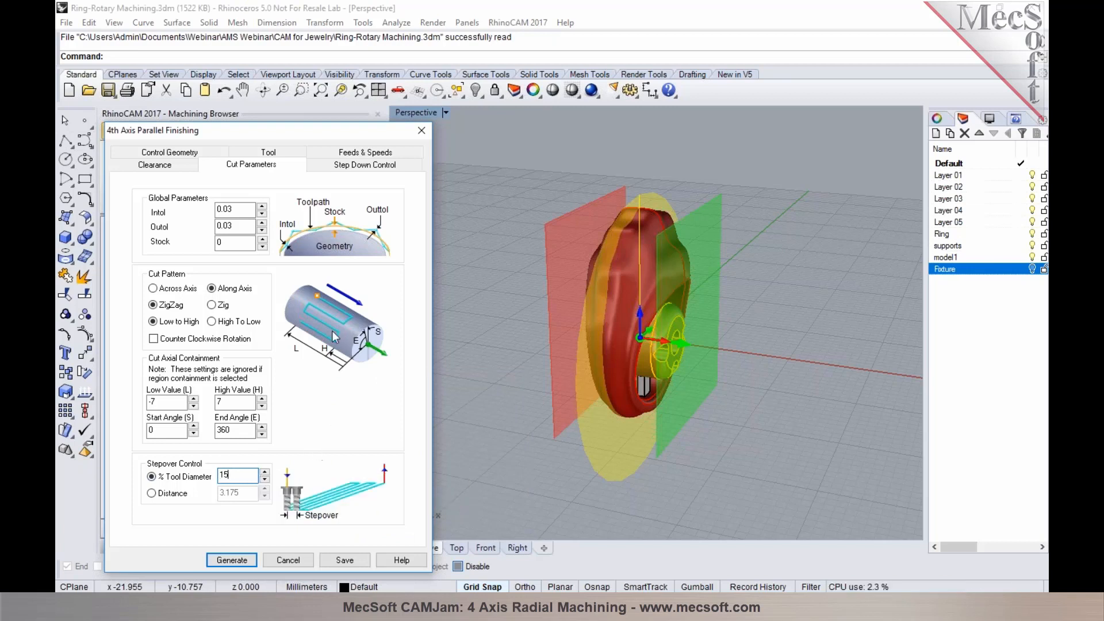
# Enable the bottom radial cut level in the step down settings and set it to 8, checking its cylinder against the ring
pyautogui.click(348, 167)
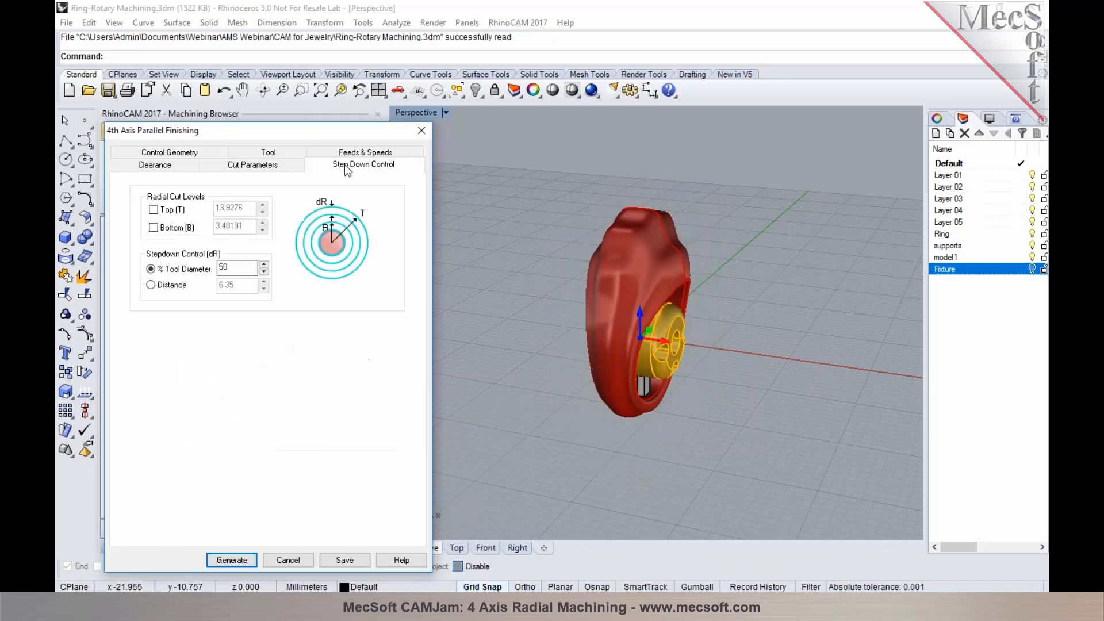
pyautogui.click(192, 229)
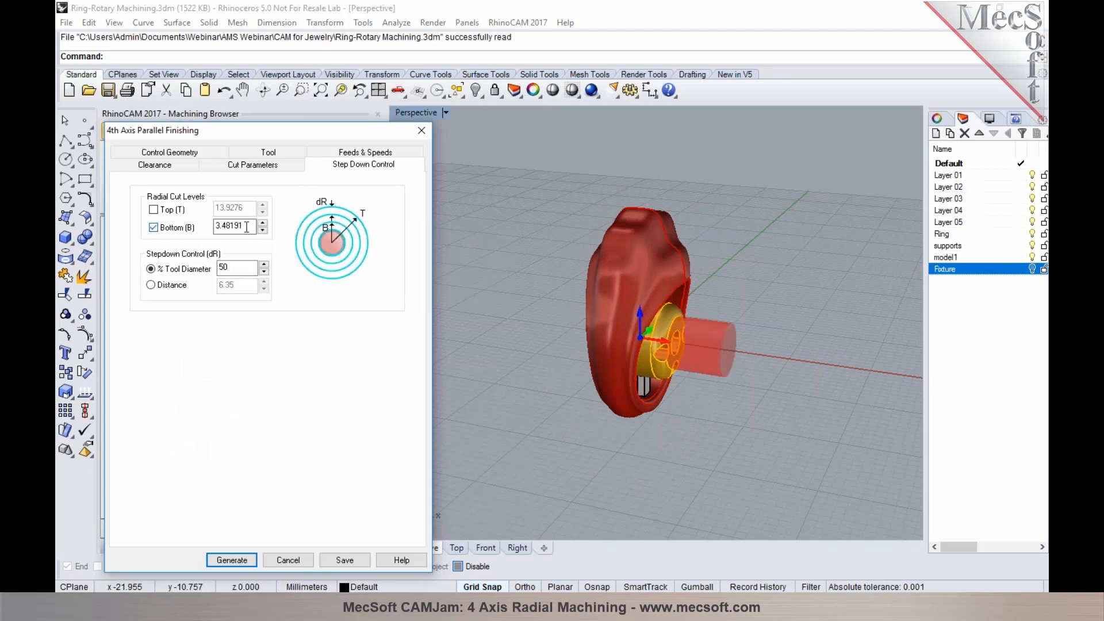
pyautogui.click(263, 223)
pyautogui.click(263, 224)
pyautogui.click(263, 224)
pyautogui.click(263, 224)
pyautogui.click(262, 224)
pyautogui.click(262, 223)
pyautogui.click(262, 224)
pyautogui.click(263, 224)
pyautogui.click(262, 224)
pyautogui.moveTo(248, 227); pyautogui.dragTo(184, 228)
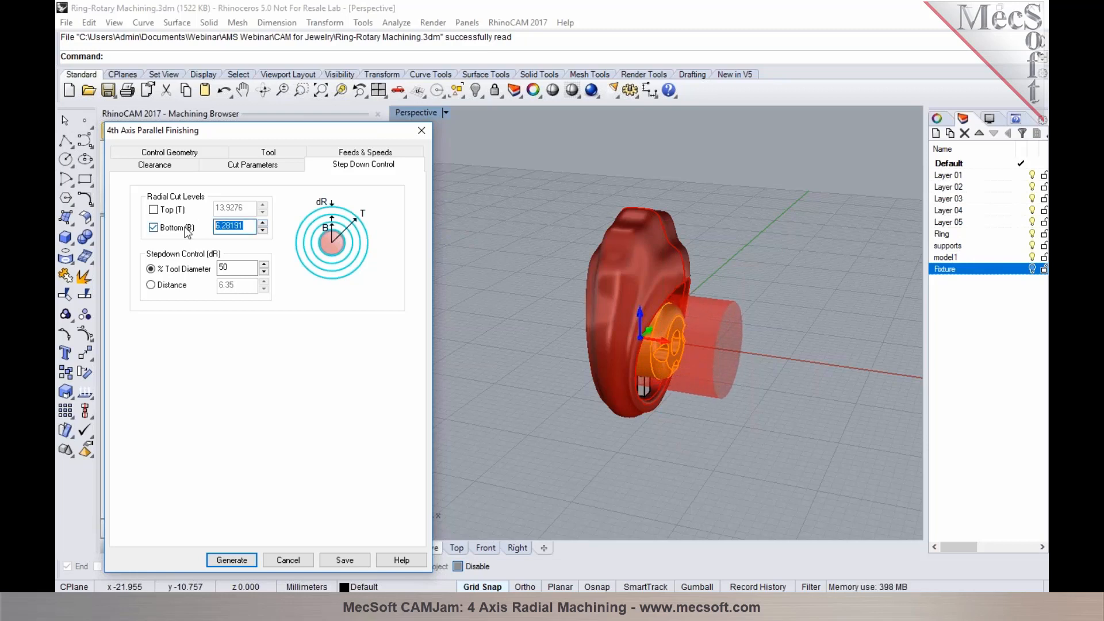
pyautogui.write('9')
pyautogui.moveTo(733, 369); pyautogui.dragTo(688, 360, button='right')
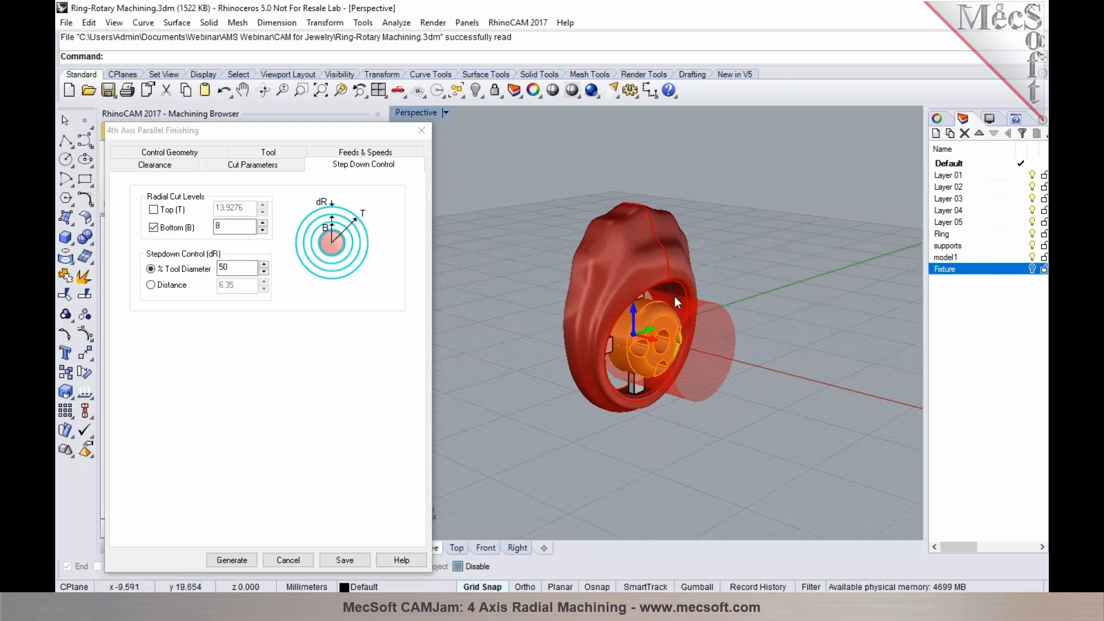
pyautogui.click(263, 223)
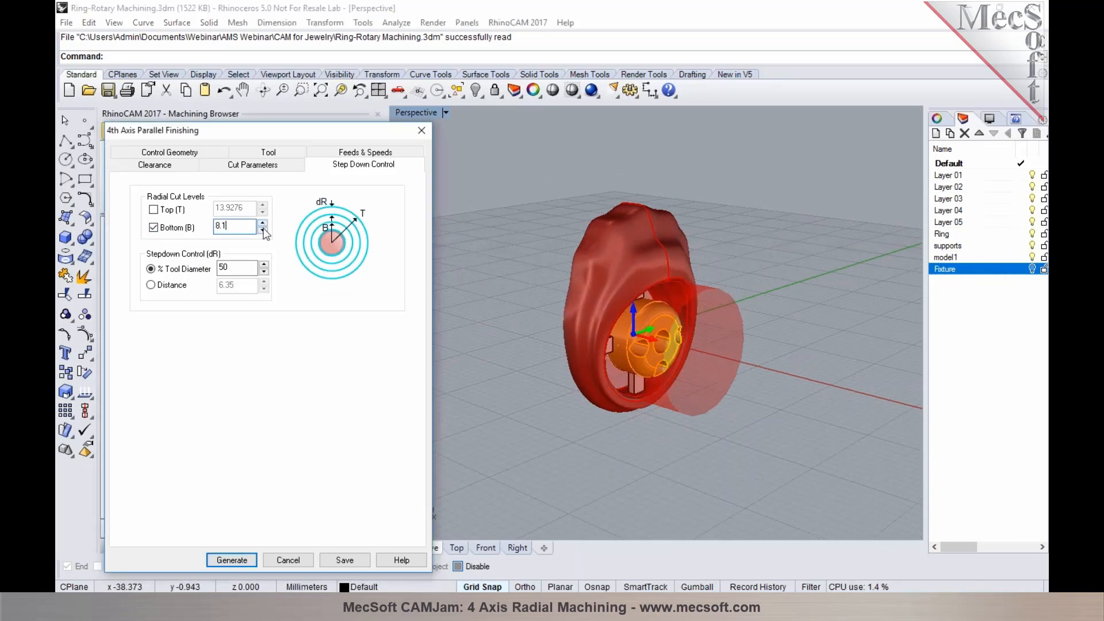
pyautogui.click(262, 230)
pyautogui.moveTo(694, 309); pyautogui.dragTo(693, 301, button='right')
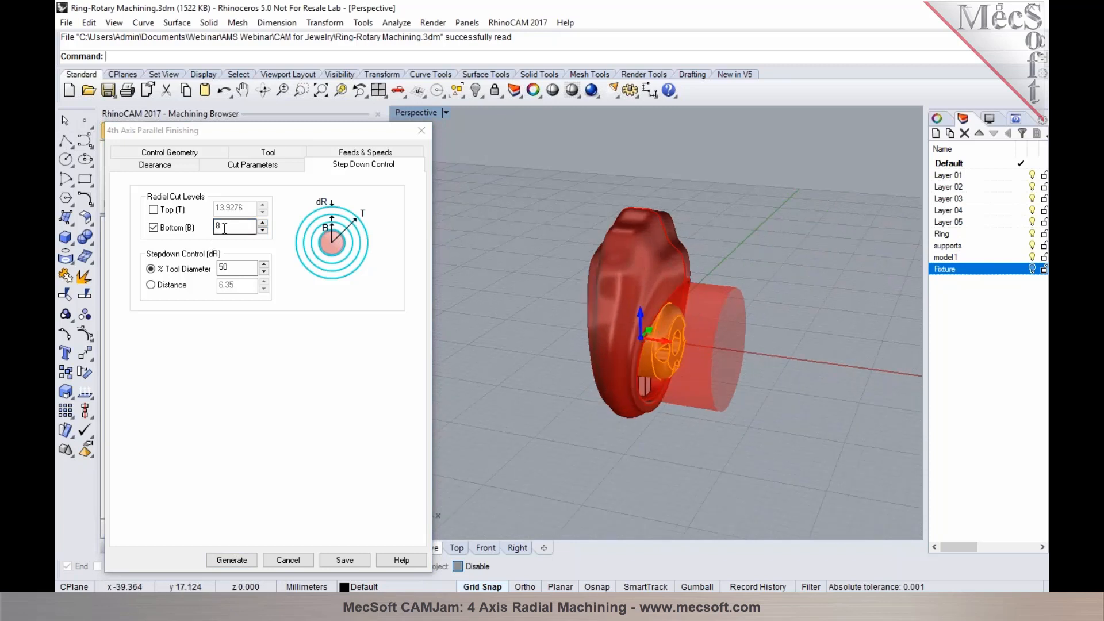
# Generate the 4th Axis Parallel Finishing toolpath, inspect it around the ring and switch to simulation mode
pyautogui.click(230, 560)
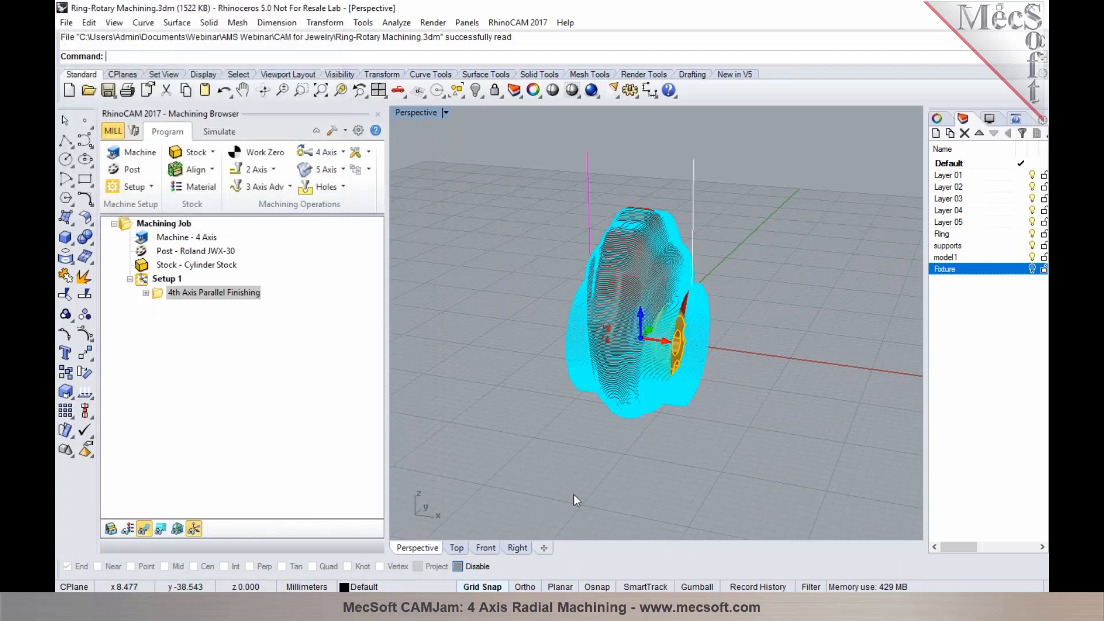
pyautogui.moveTo(633, 288); pyautogui.dragTo(611, 296, button='right')
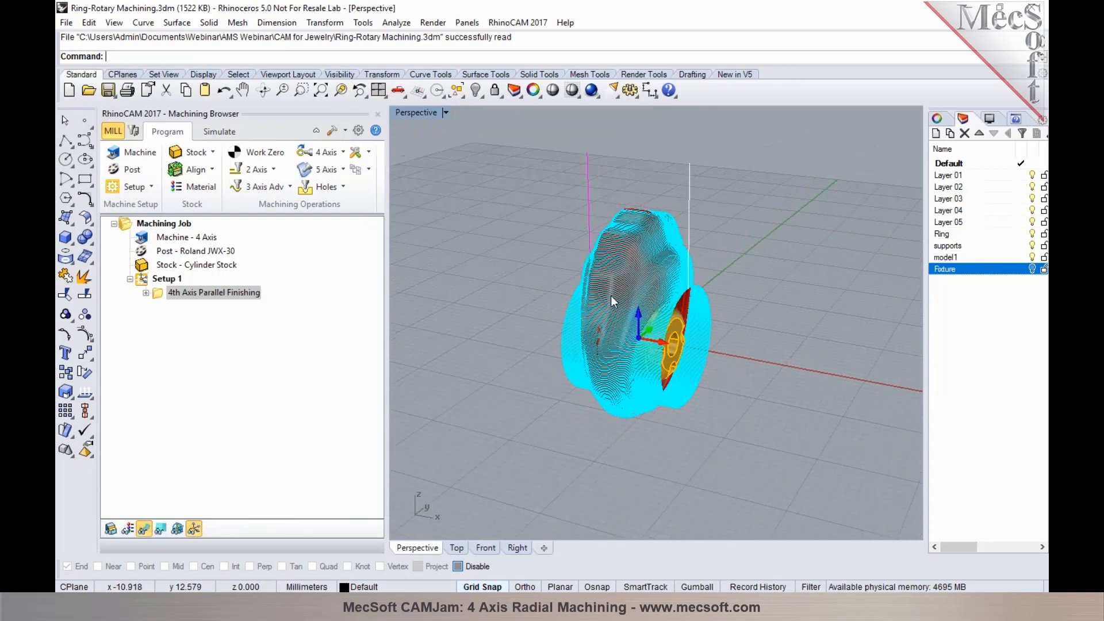
pyautogui.click(219, 132)
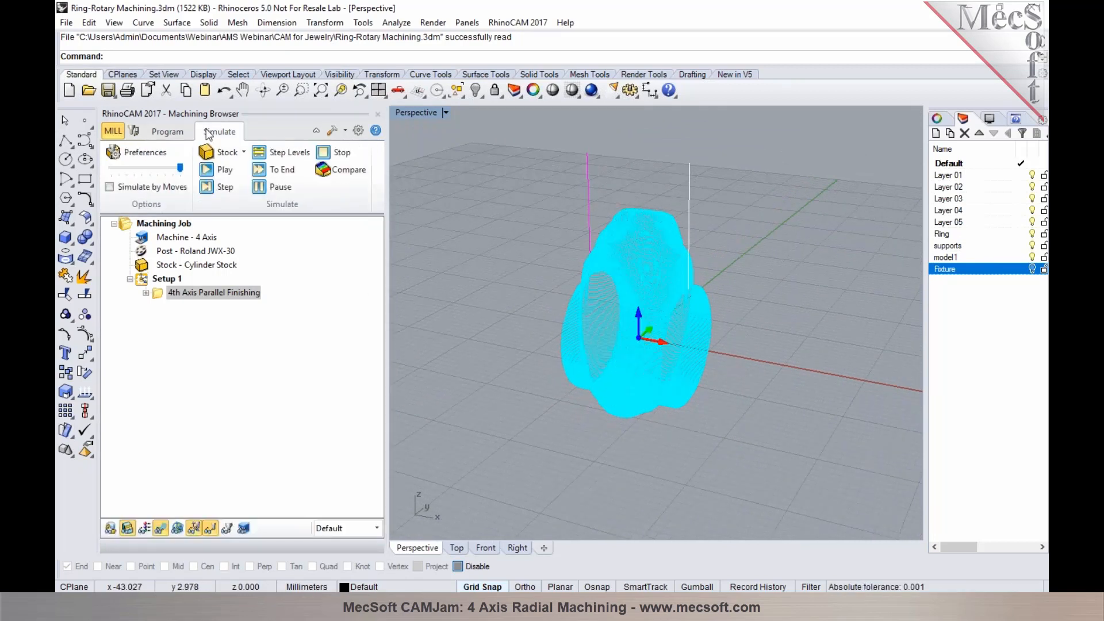
# Play the cut simulation of the 4th Axis Parallel Finishing toolpath, inspect the ring from several sides and pause the simulation partway
pyautogui.click(205, 169)
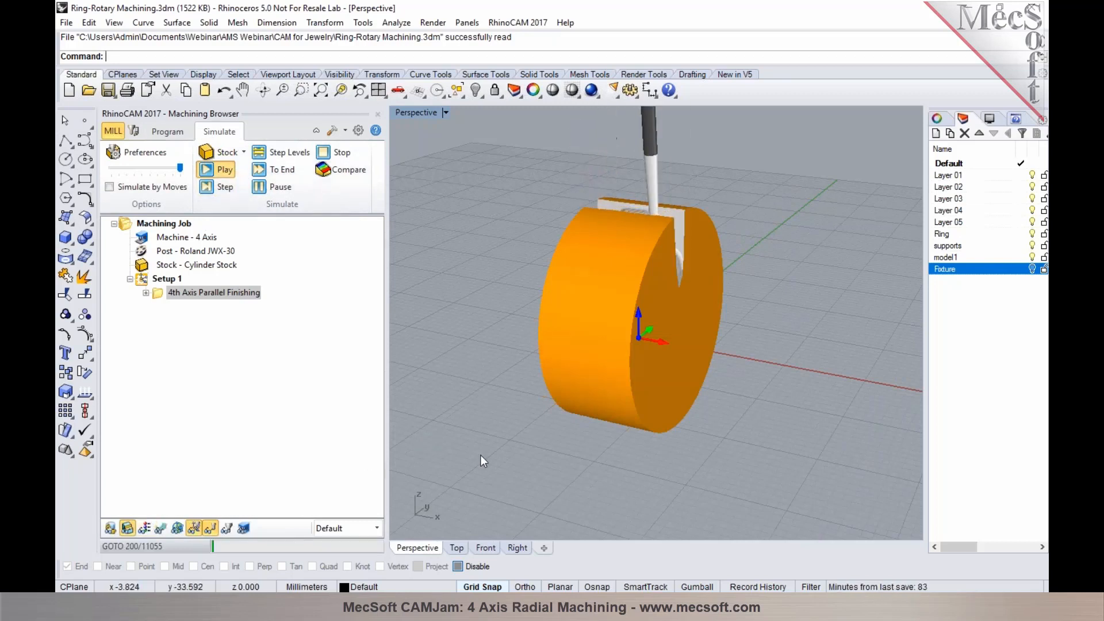
pyautogui.moveTo(703, 458)
pyautogui.mouseDown(button='right')
pyautogui.moveTo(644, 467)
pyautogui.moveTo(702, 473)
pyautogui.moveTo(697, 483)
pyautogui.moveTo(598, 451)
pyautogui.moveTo(685, 464)
pyautogui.mouseUp(button='right')
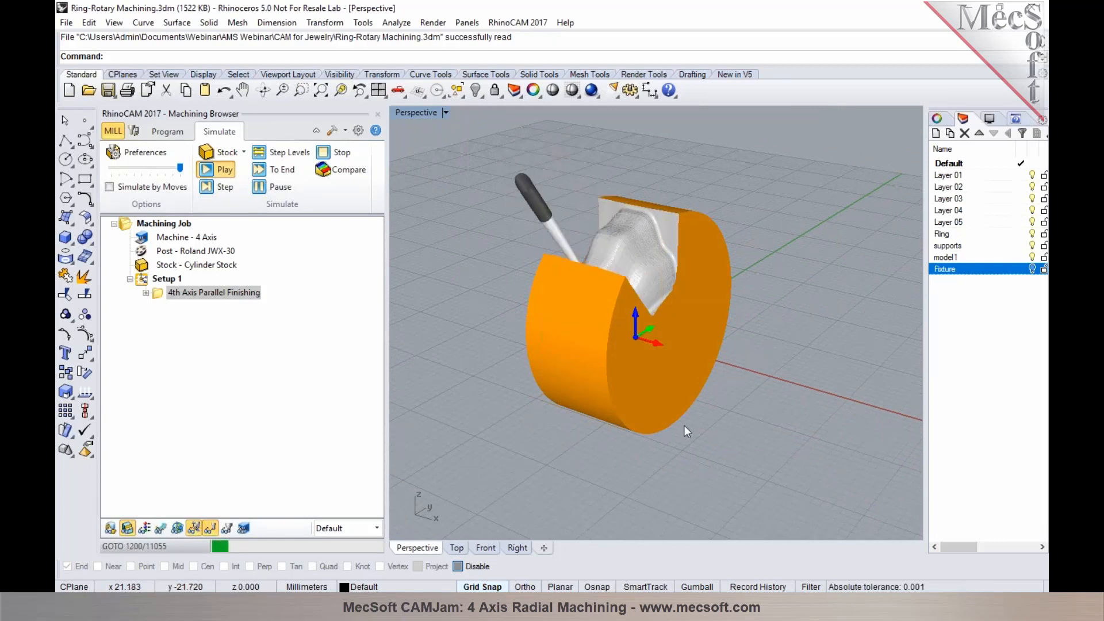
pyautogui.moveTo(615, 207); pyautogui.dragTo(709, 222, button='right')
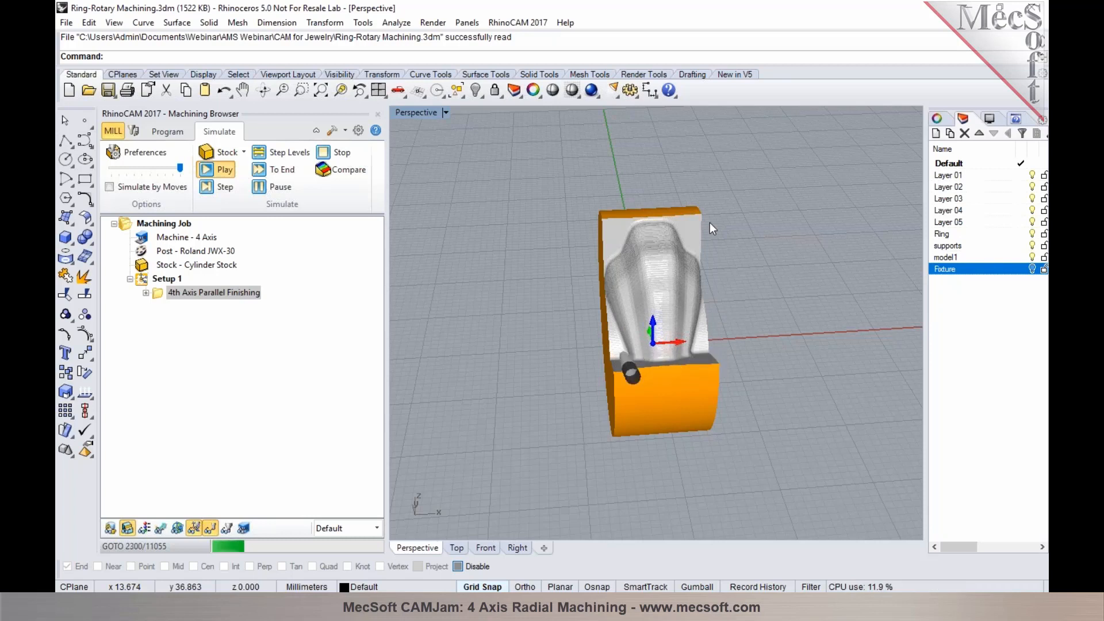
pyautogui.moveTo(756, 349); pyautogui.dragTo(661, 325, button='right')
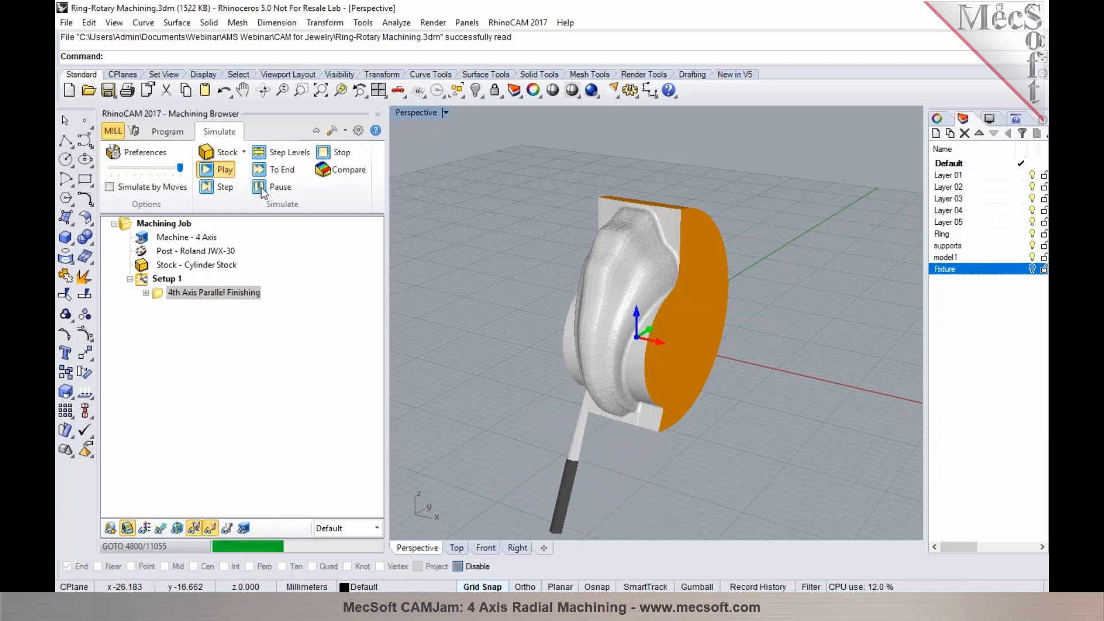
pyautogui.click(262, 190)
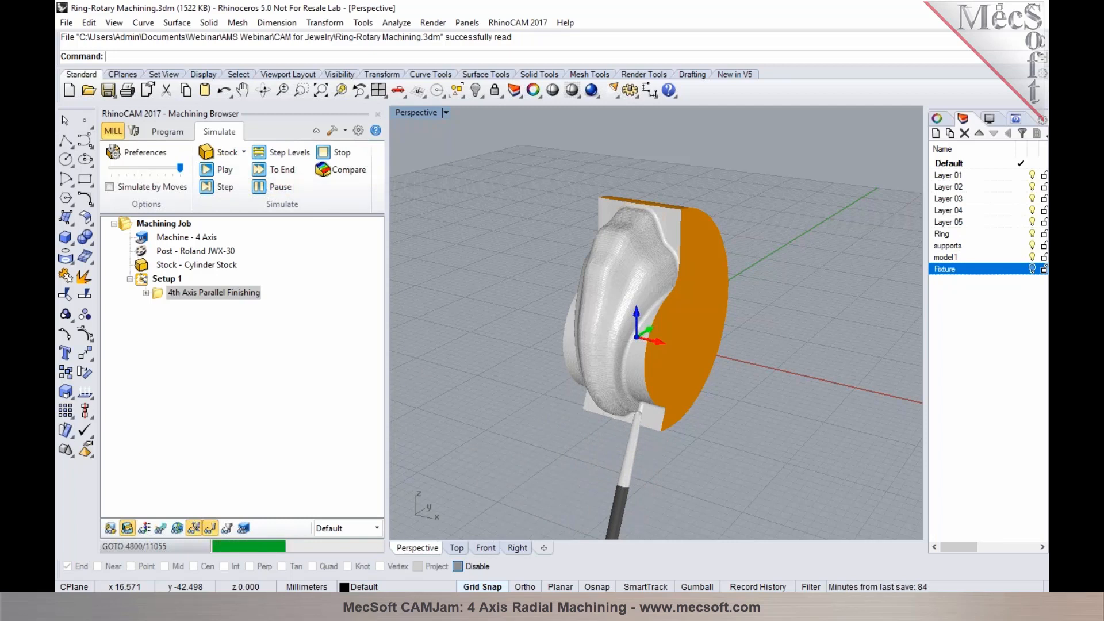
pyautogui.click(723, 516)
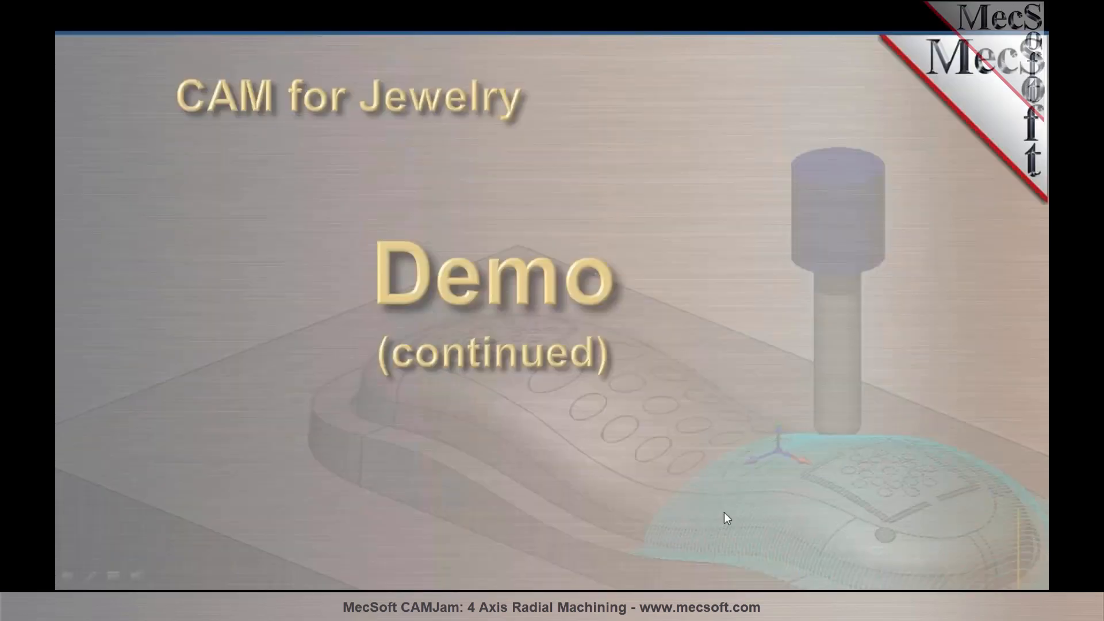